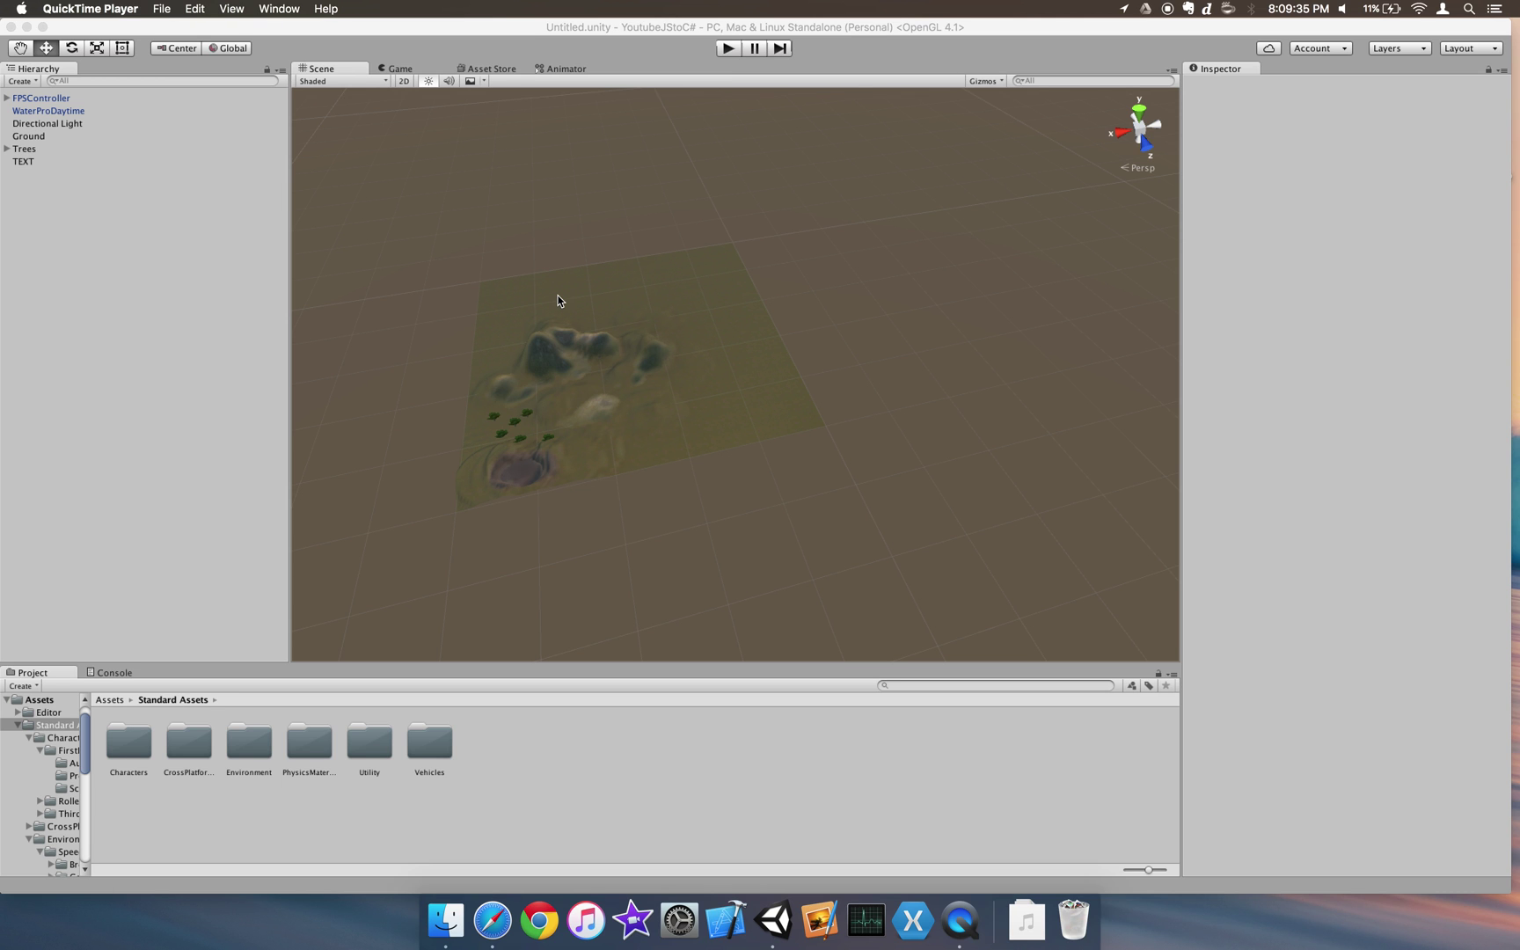
Step: Orbit, pan and zoom the Scene view to survey the terrain
scroll(630, 471, "up", 10)
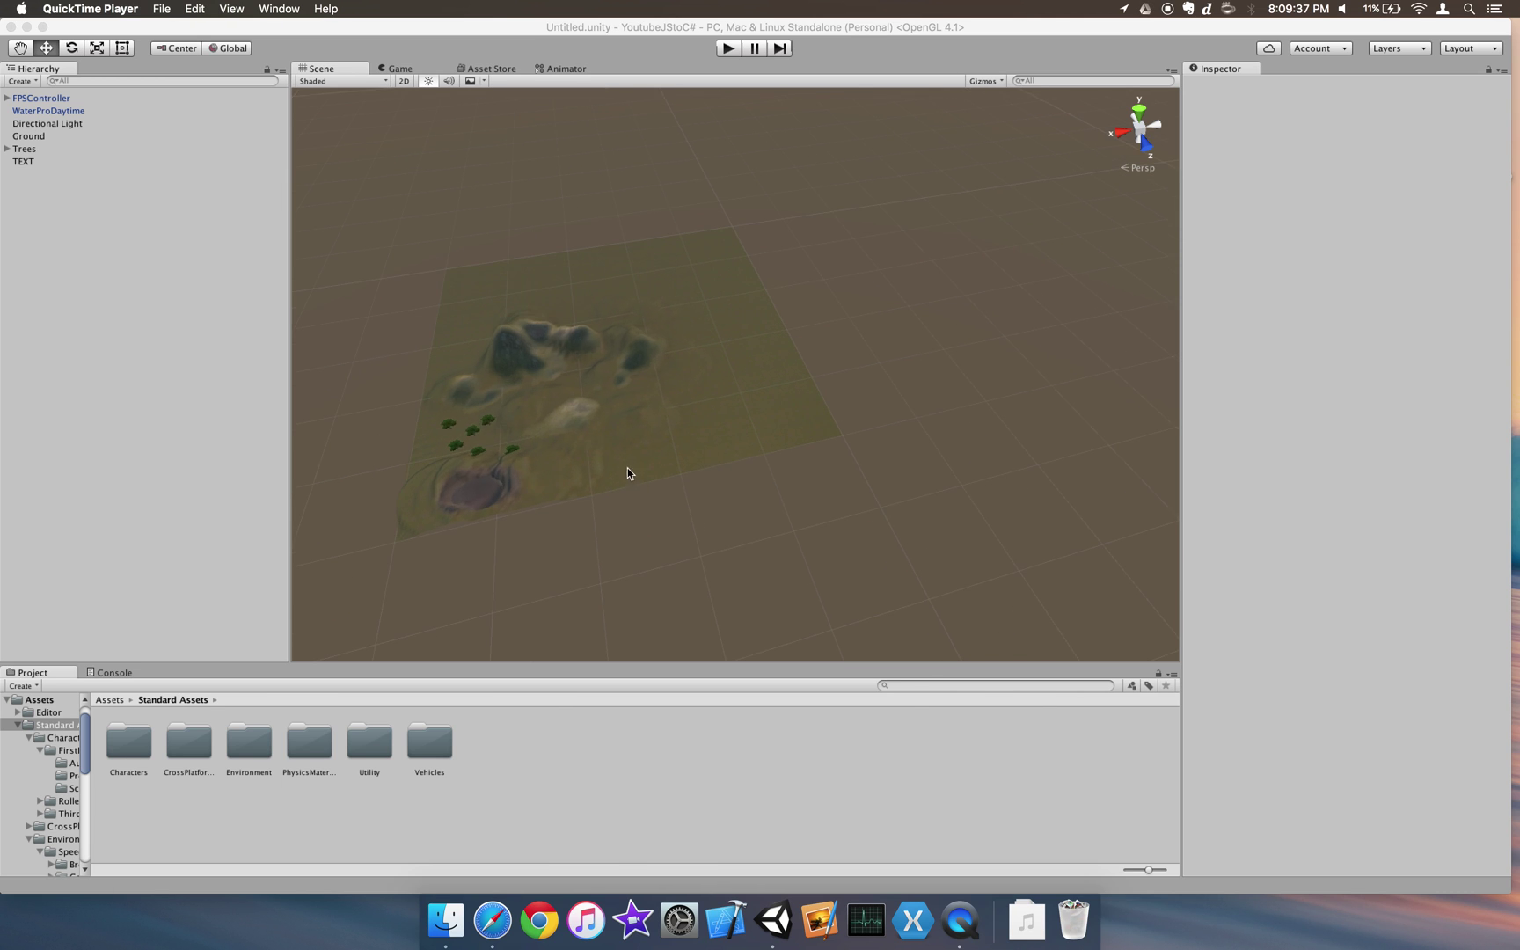
right_click_drag(543, 412, 598, 383)
middle_click_drag(598, 383, 1161, 172)
scroll(924, 413, "down", 5)
scroll(920, 400, "down", 5)
scroll(946, 301, "up", 4)
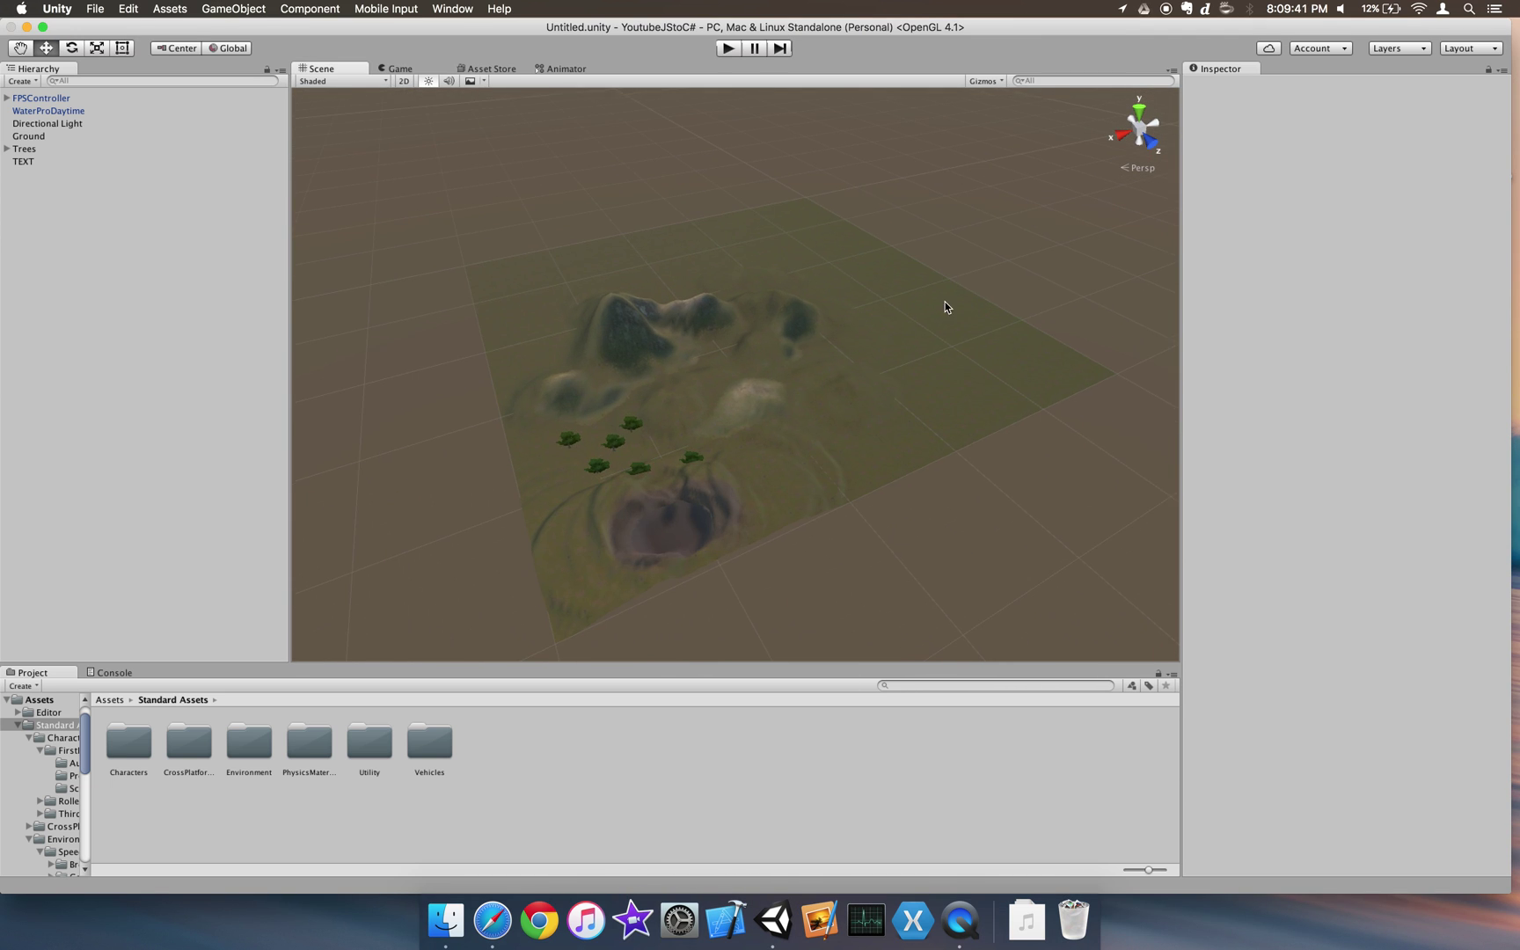
left_click_drag(931, 353, 682, 438, "alt")
scroll(681, 437, "down", 3)
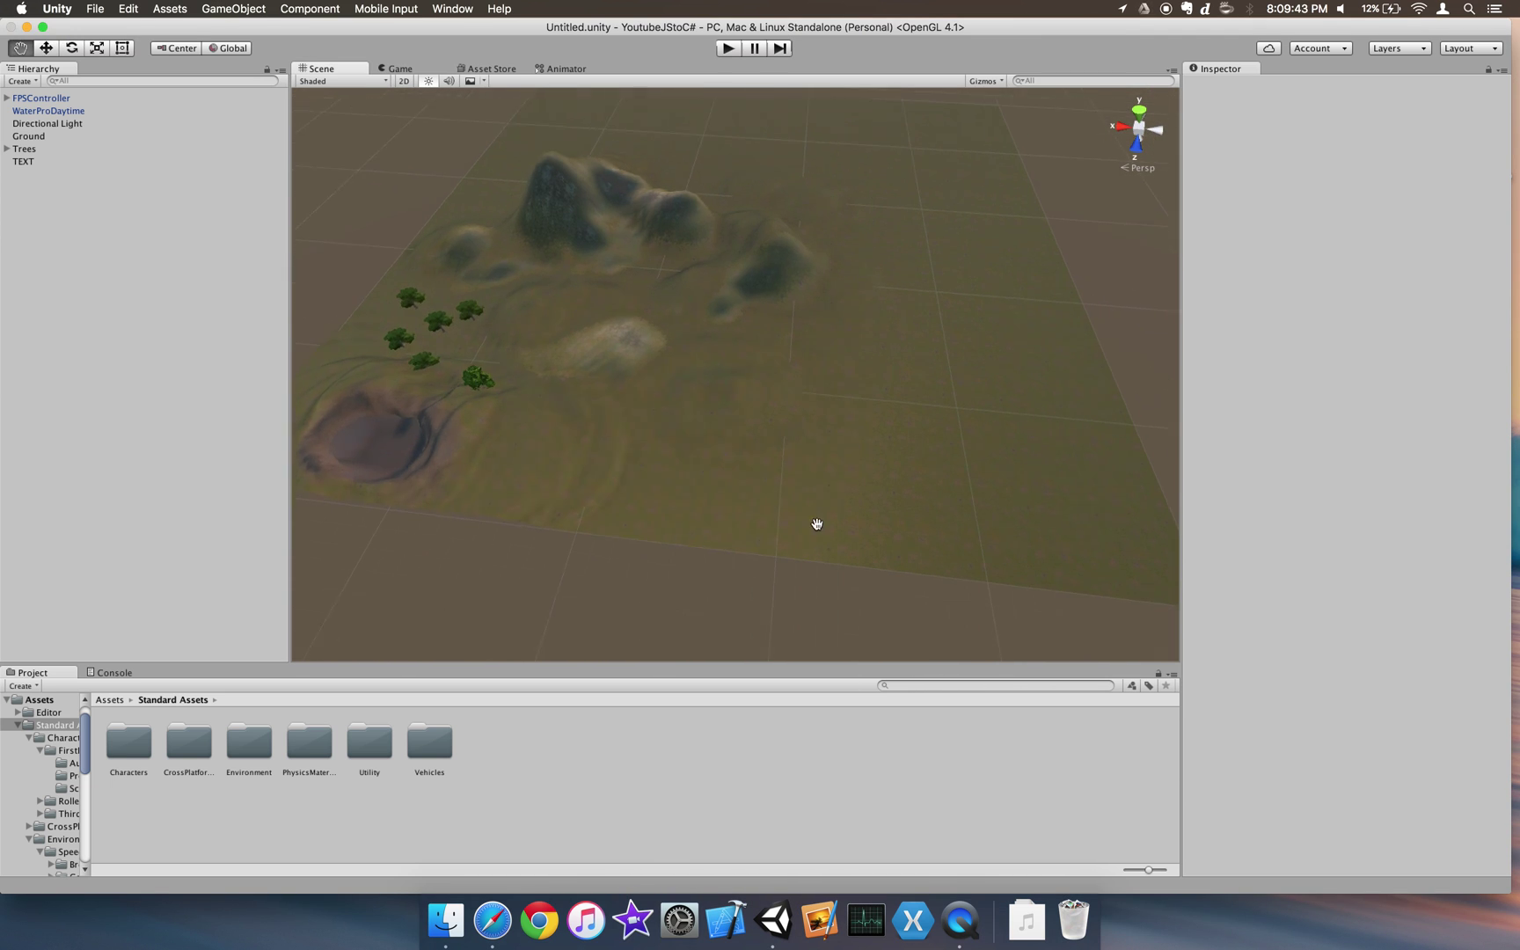
scroll(794, 424, "up", 10)
scroll(713, 384, "down", 10)
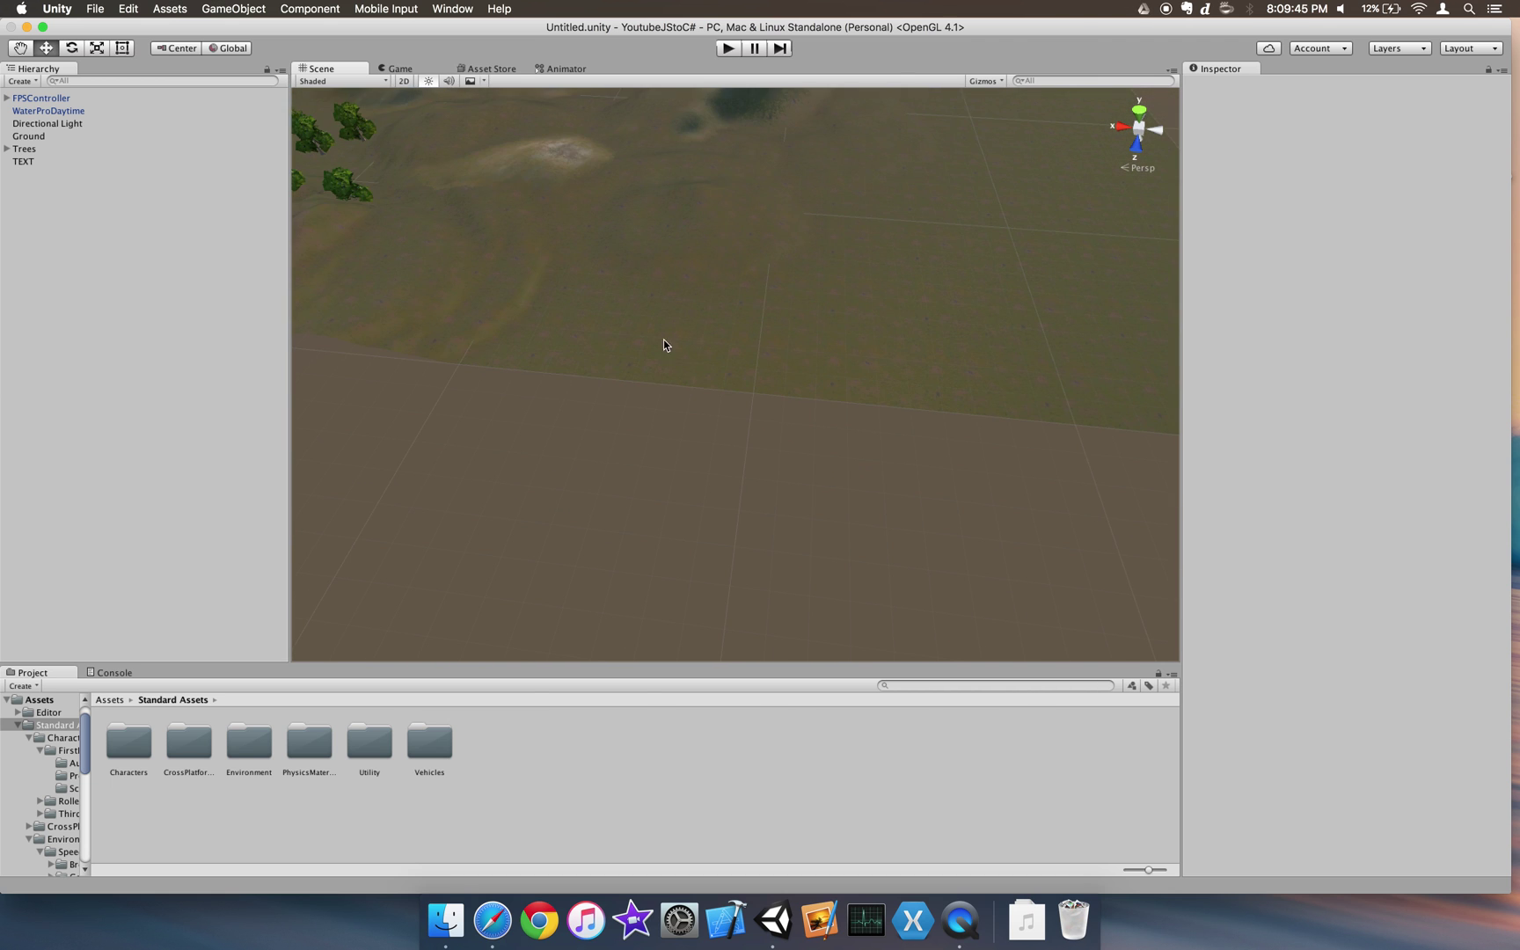
scroll(861, 442, "down", 5)
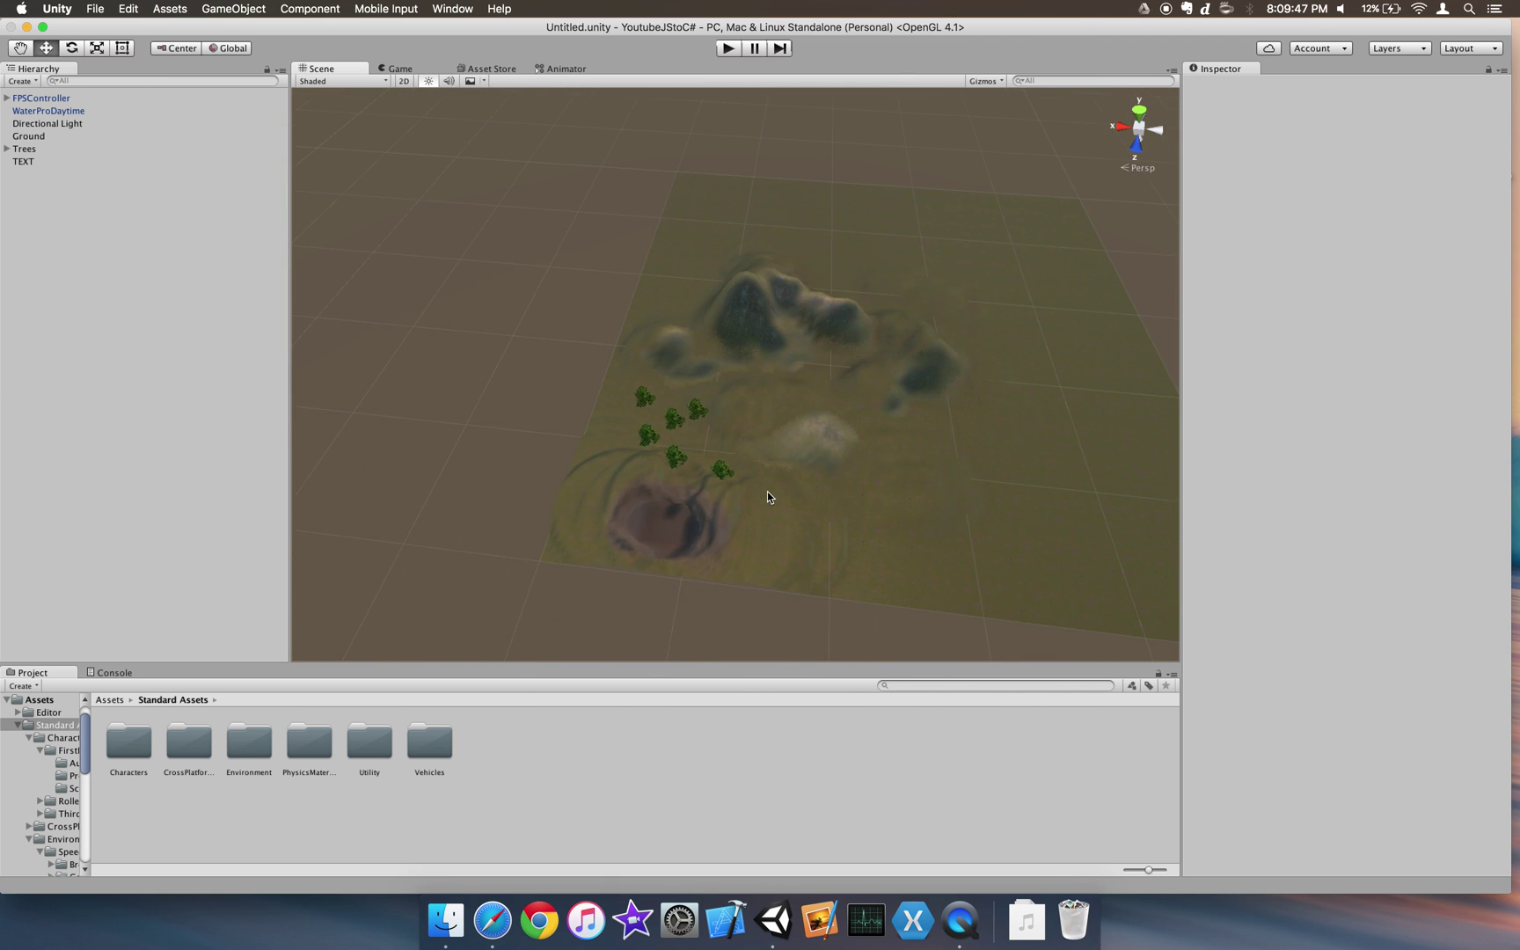
left_click_drag(767, 493, 565, 373)
scroll(567, 370, "up", 8)
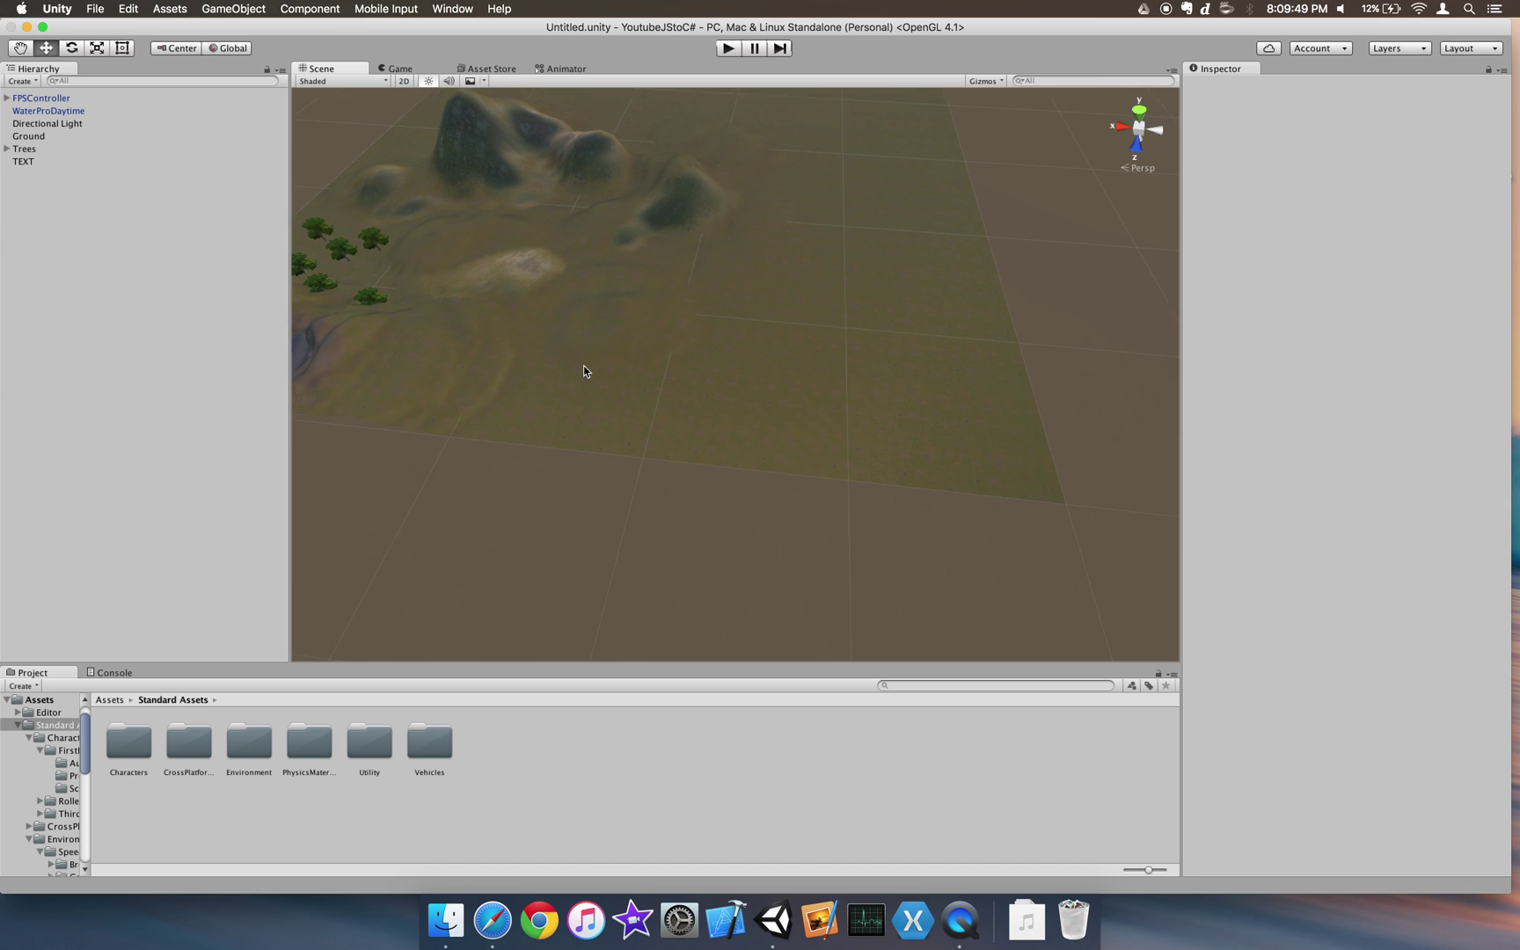
Step: Delete the FPSController and show the top-level Assets folder in the Project panel
right_click(35, 100)
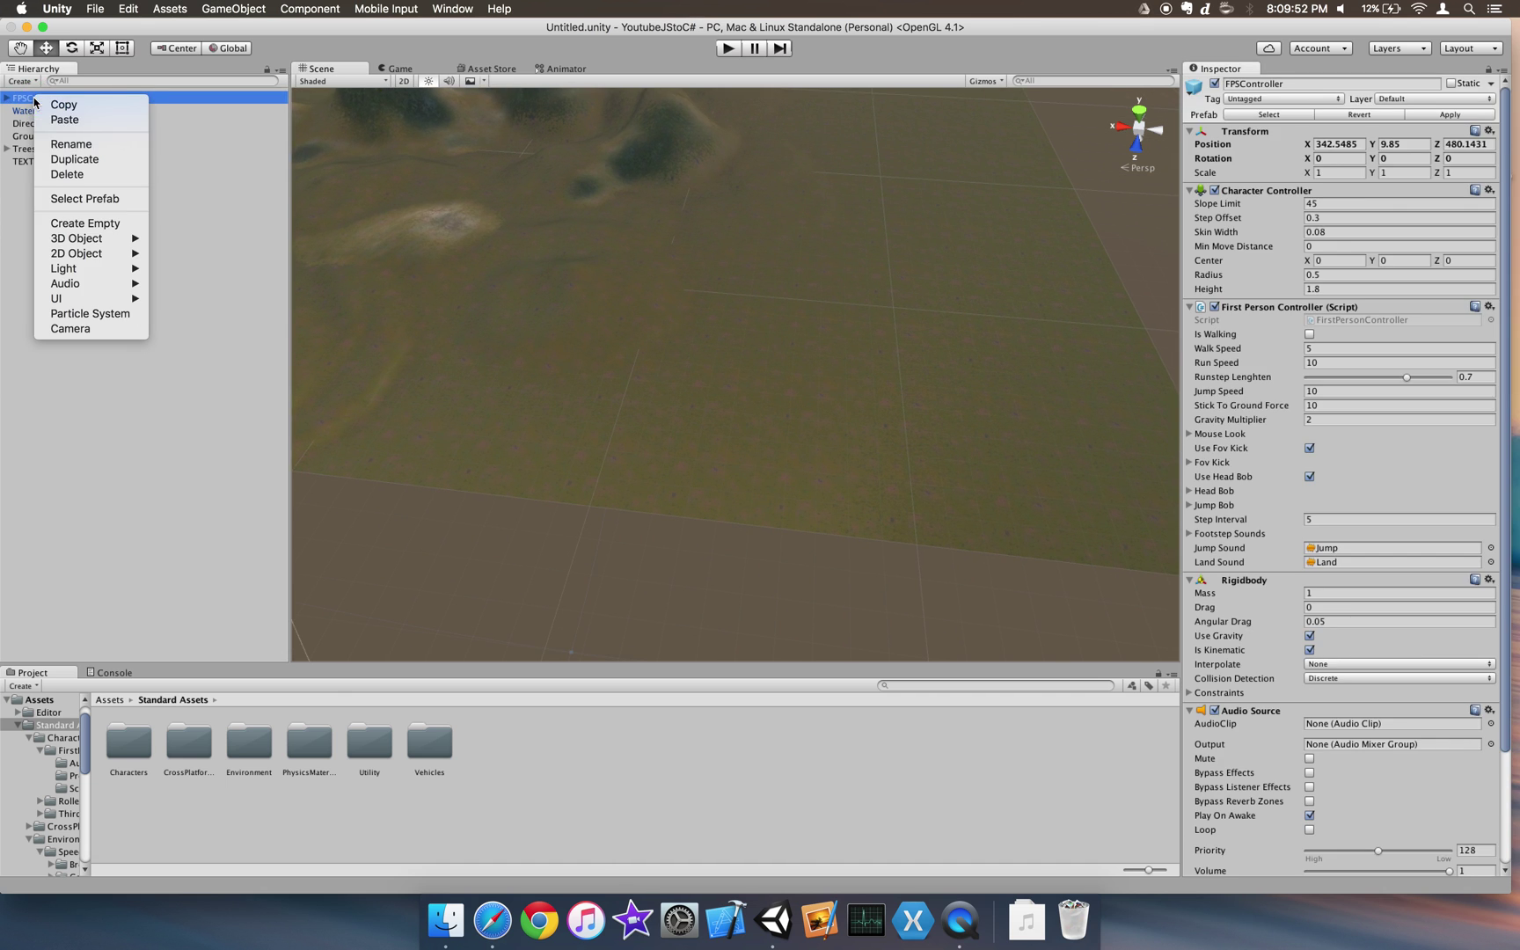
left_click(62, 174)
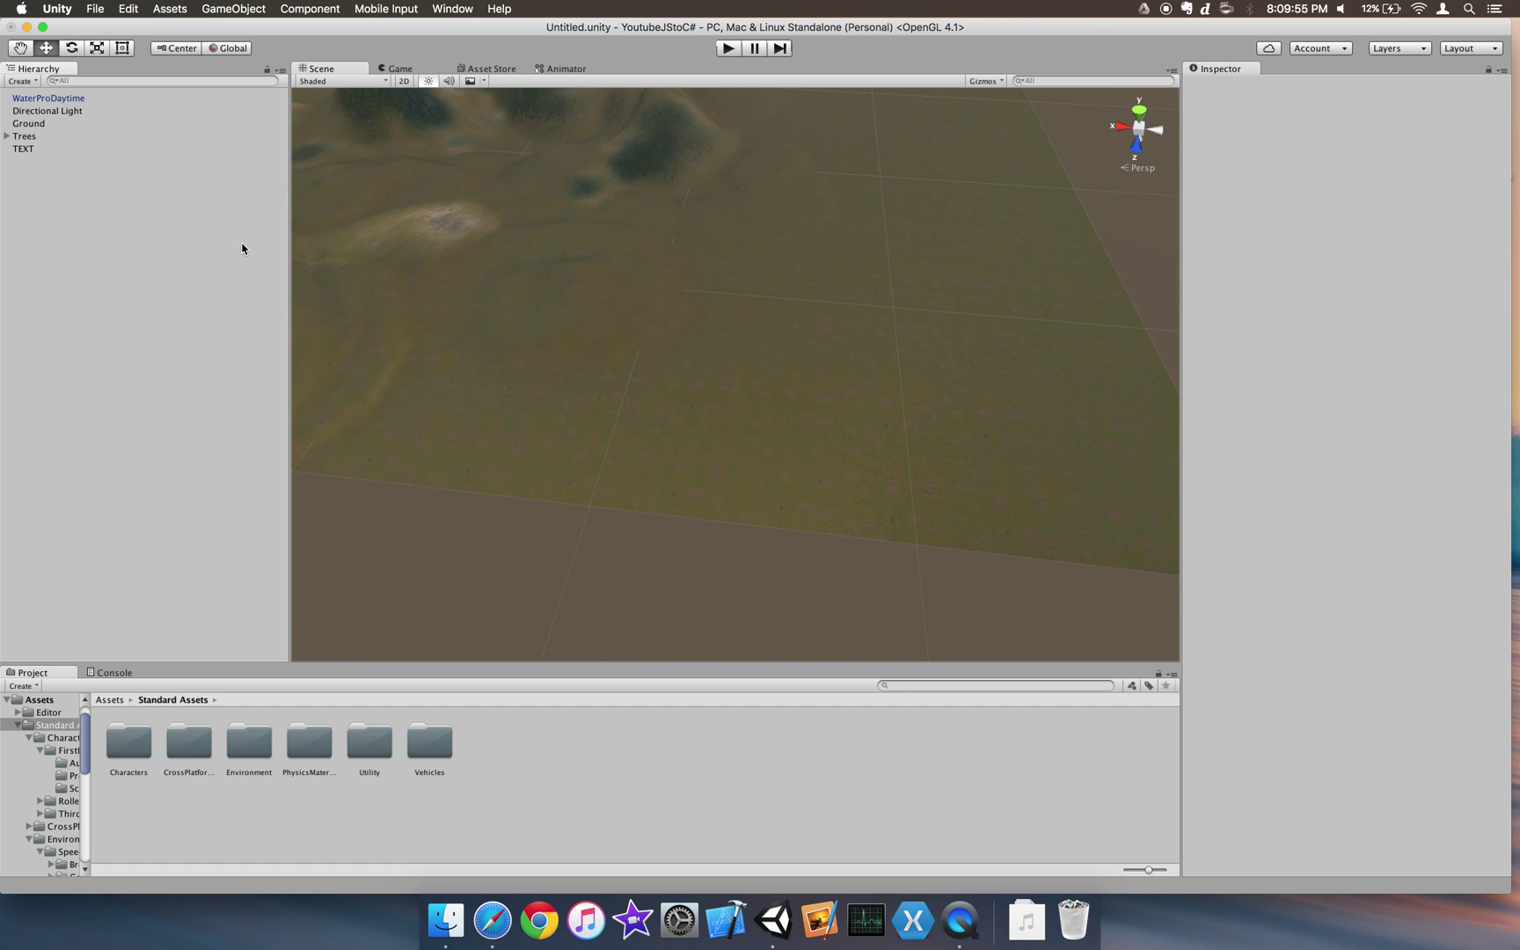
left_click(106, 700)
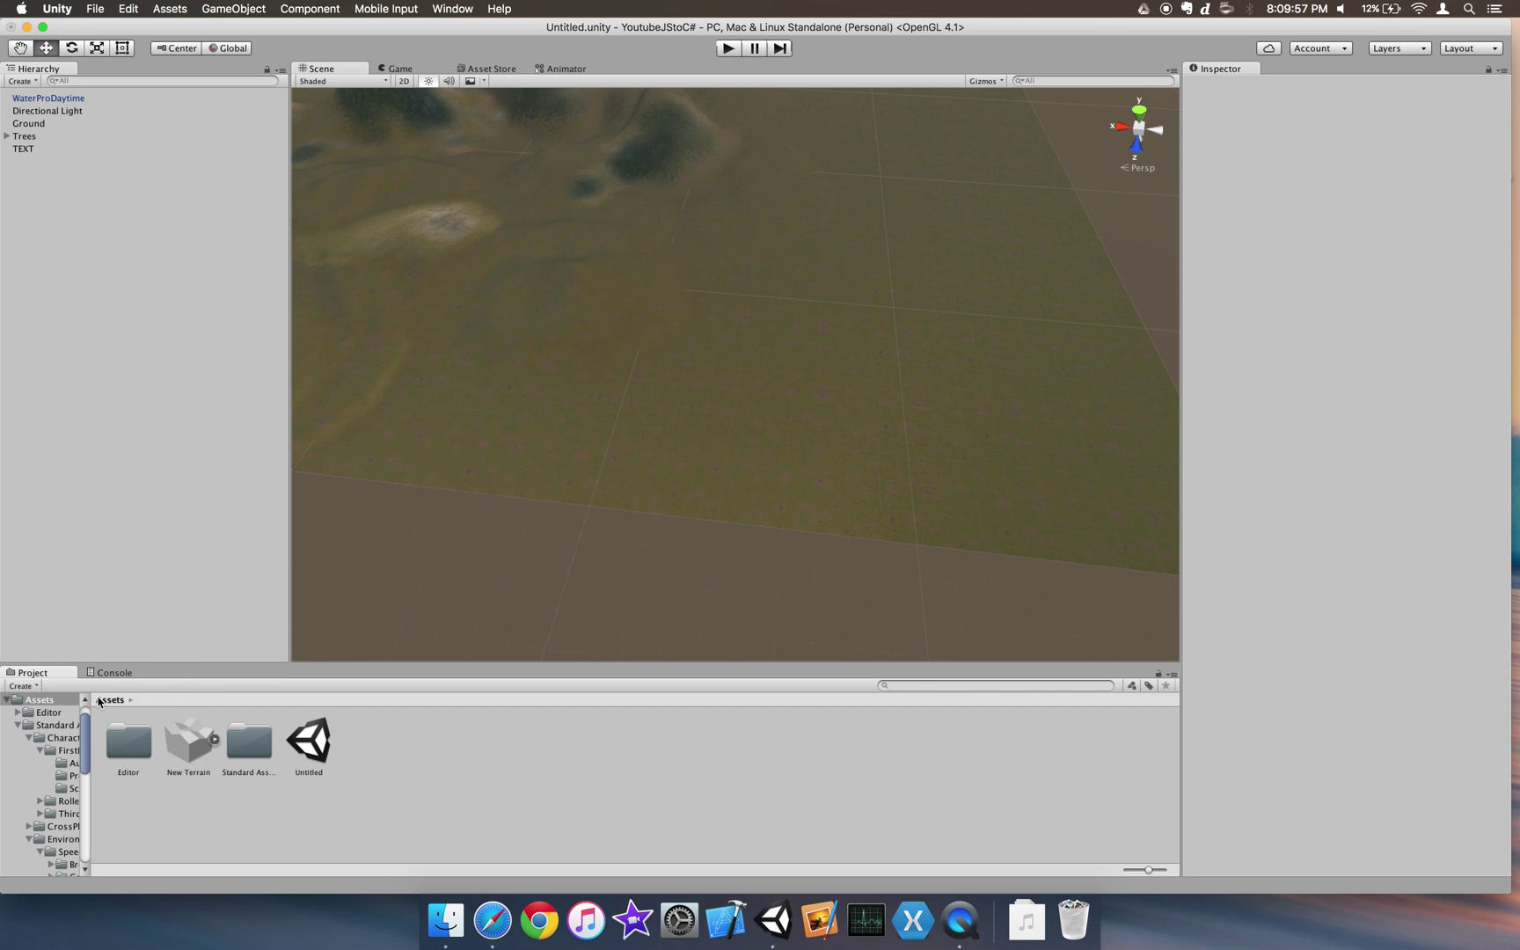
Step: Browse to Standard Assets/Vehicles/Car/Prefabs and select the Car prefab
right_click(393, 744)
mouse_move(423, 721)
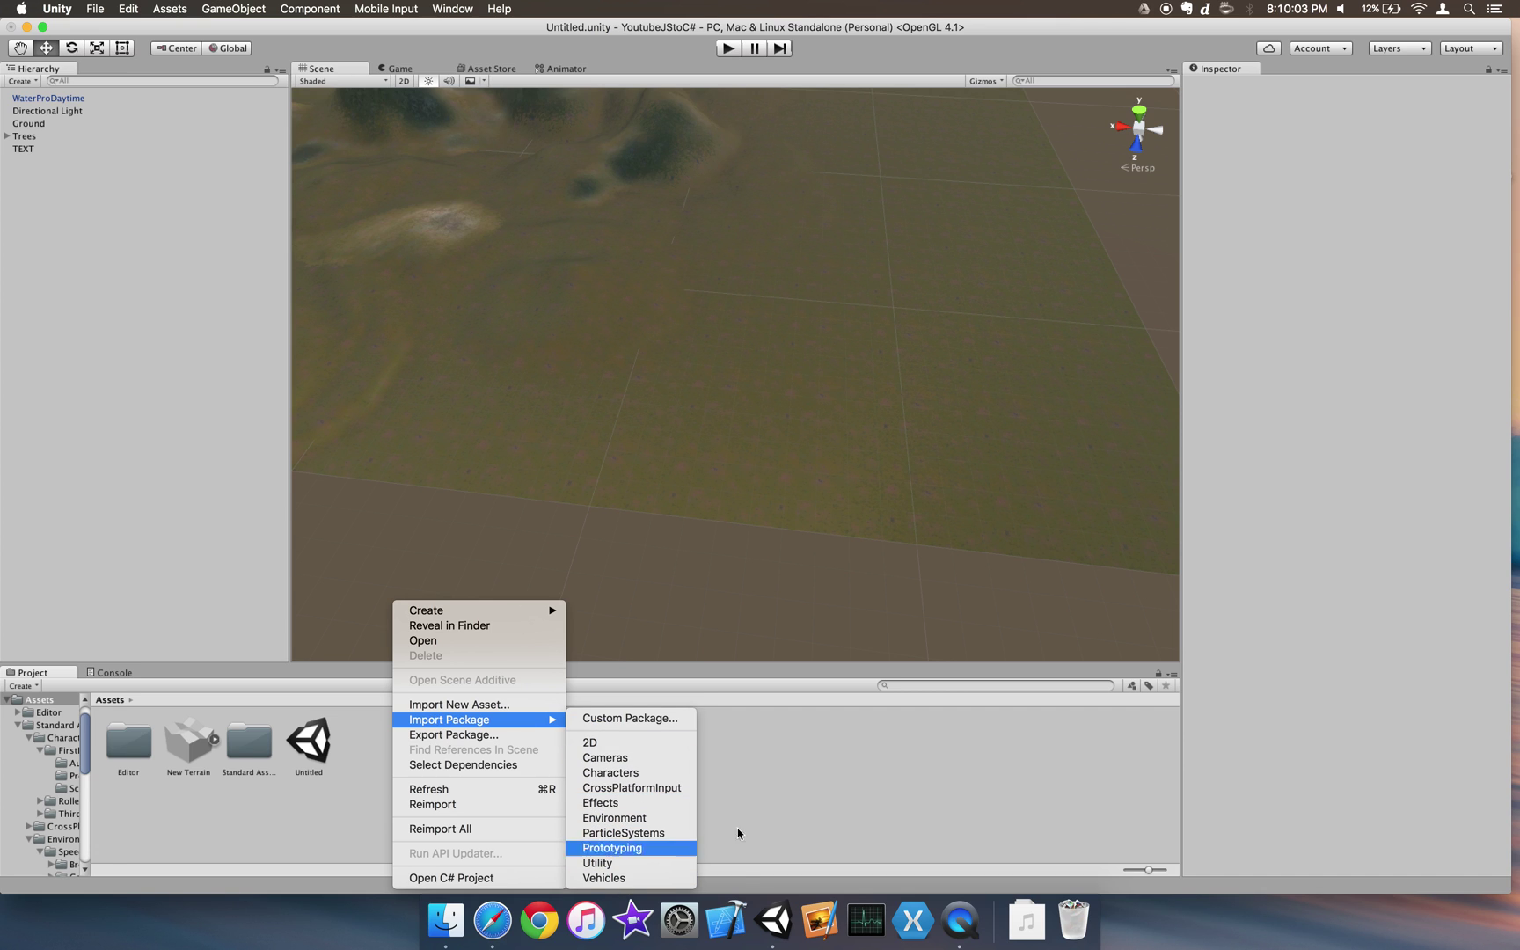
left_click(212, 746)
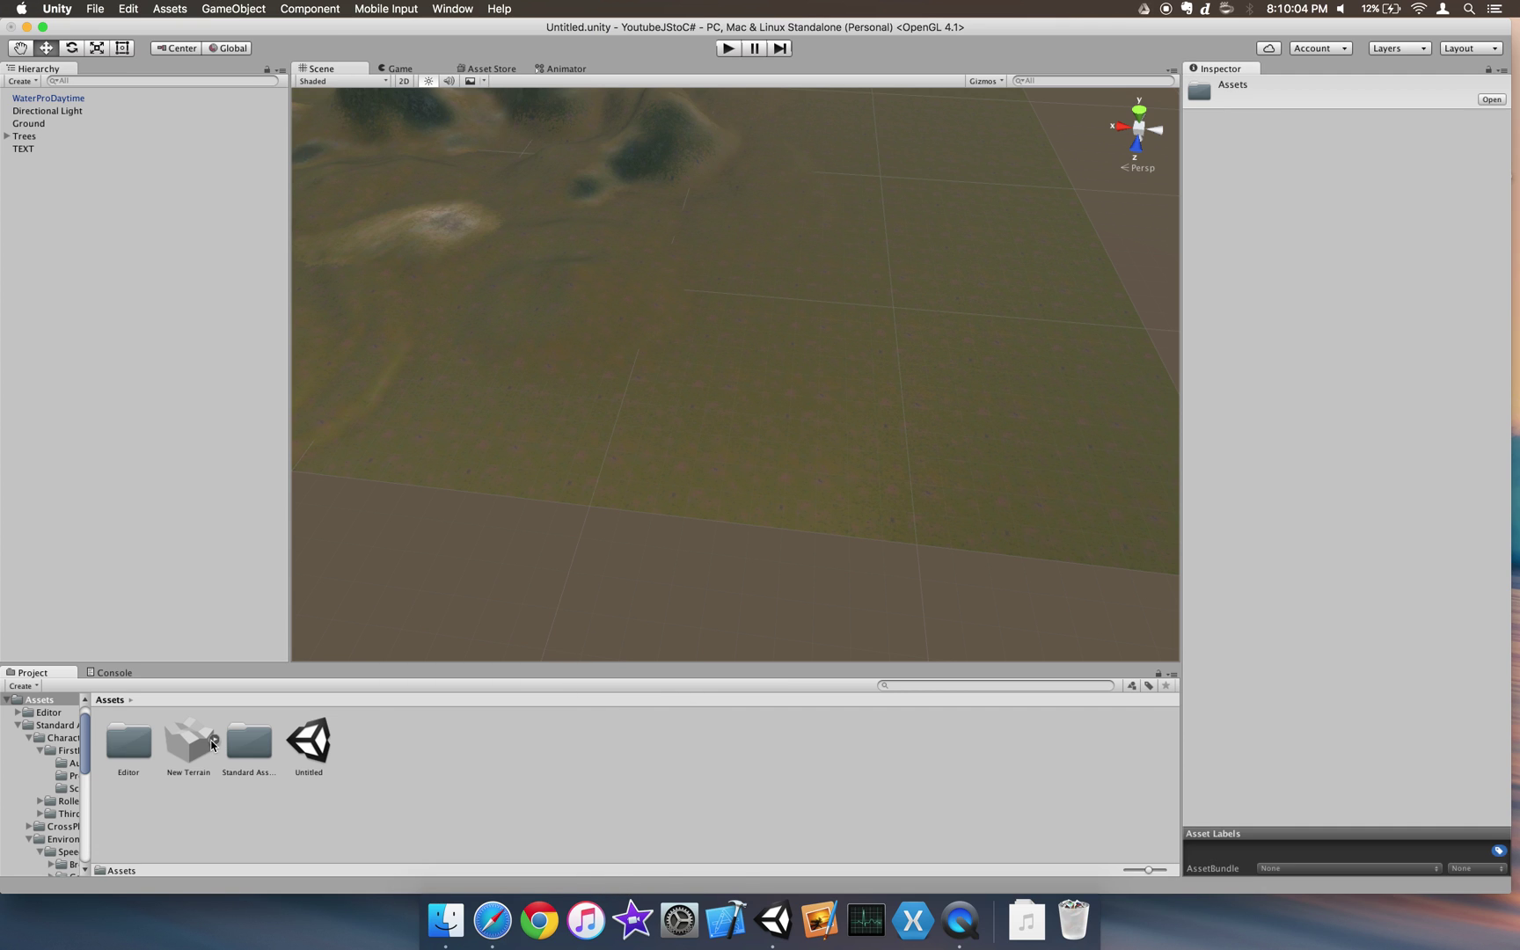
double_click(262, 757)
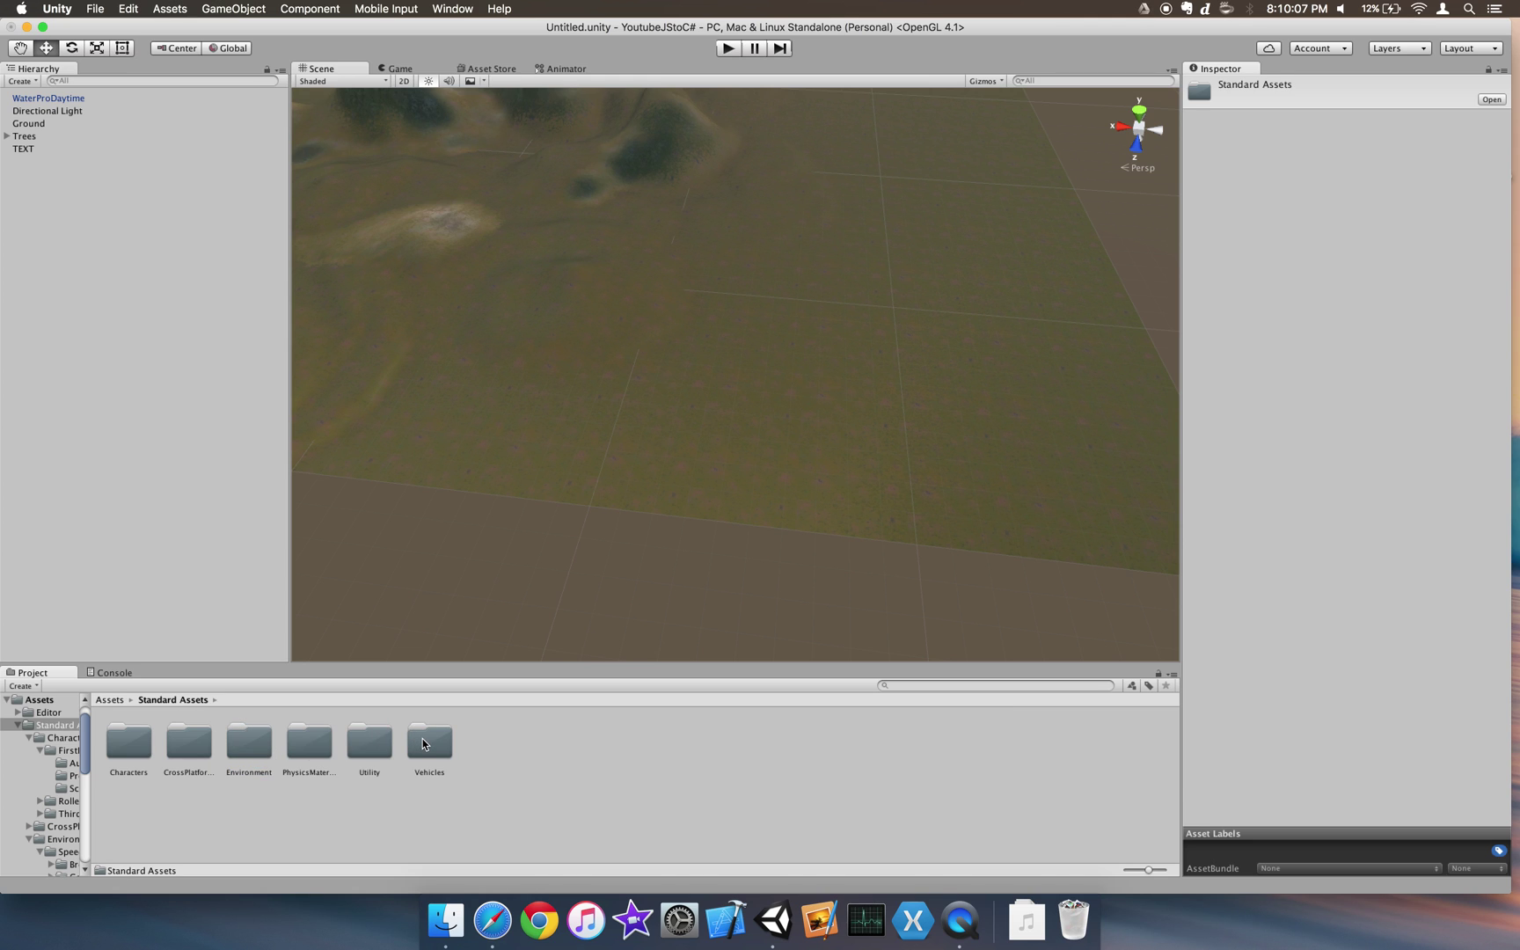
double_click(423, 739)
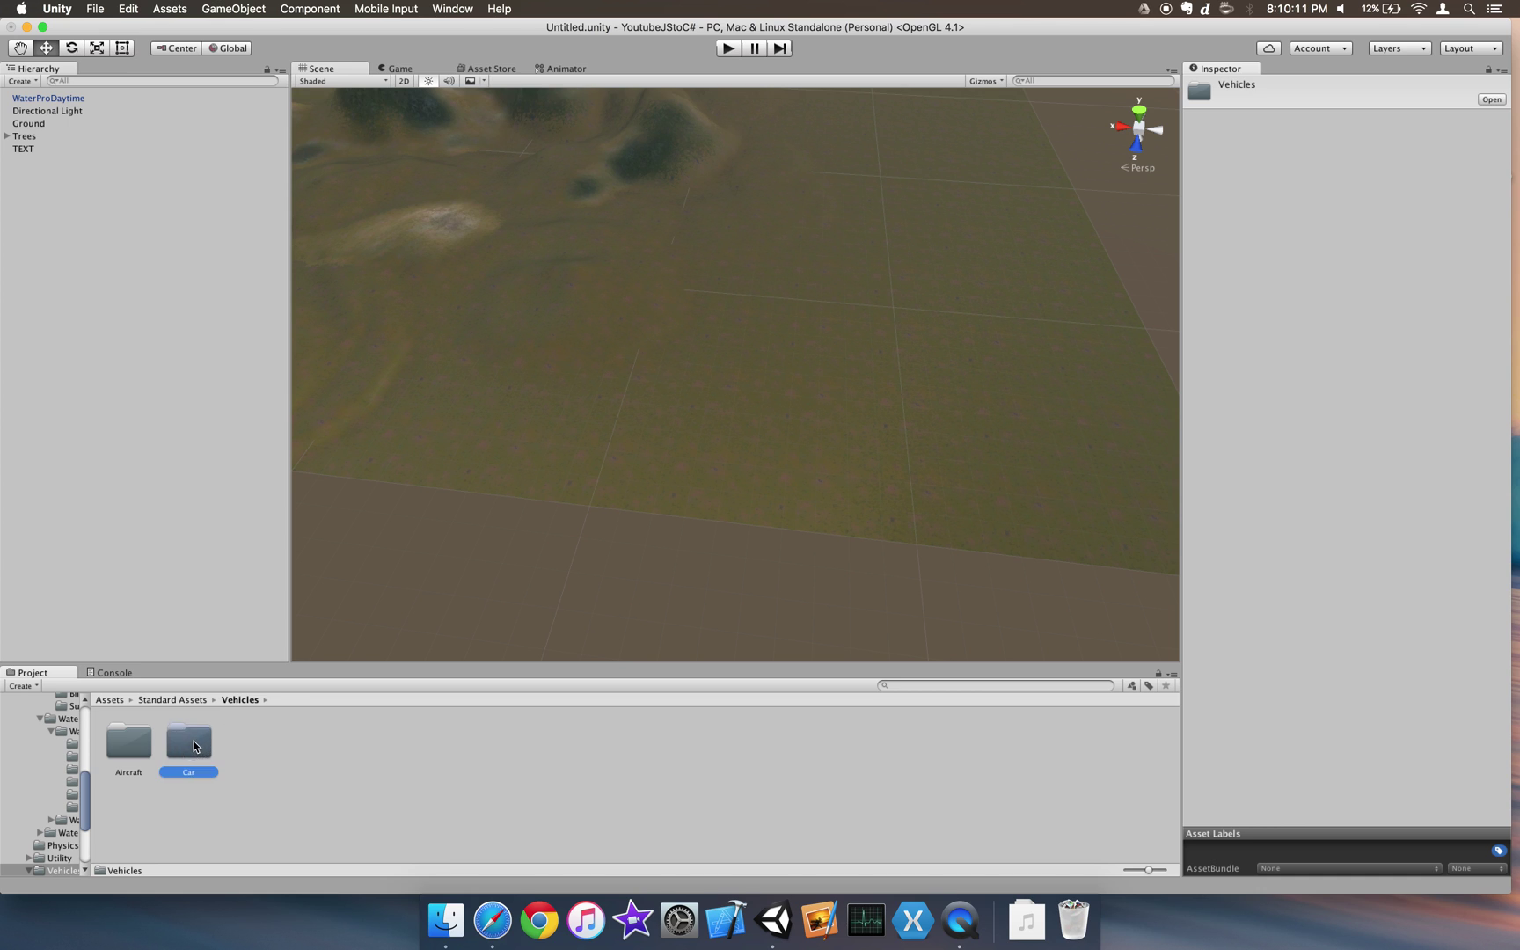
double_click(189, 744)
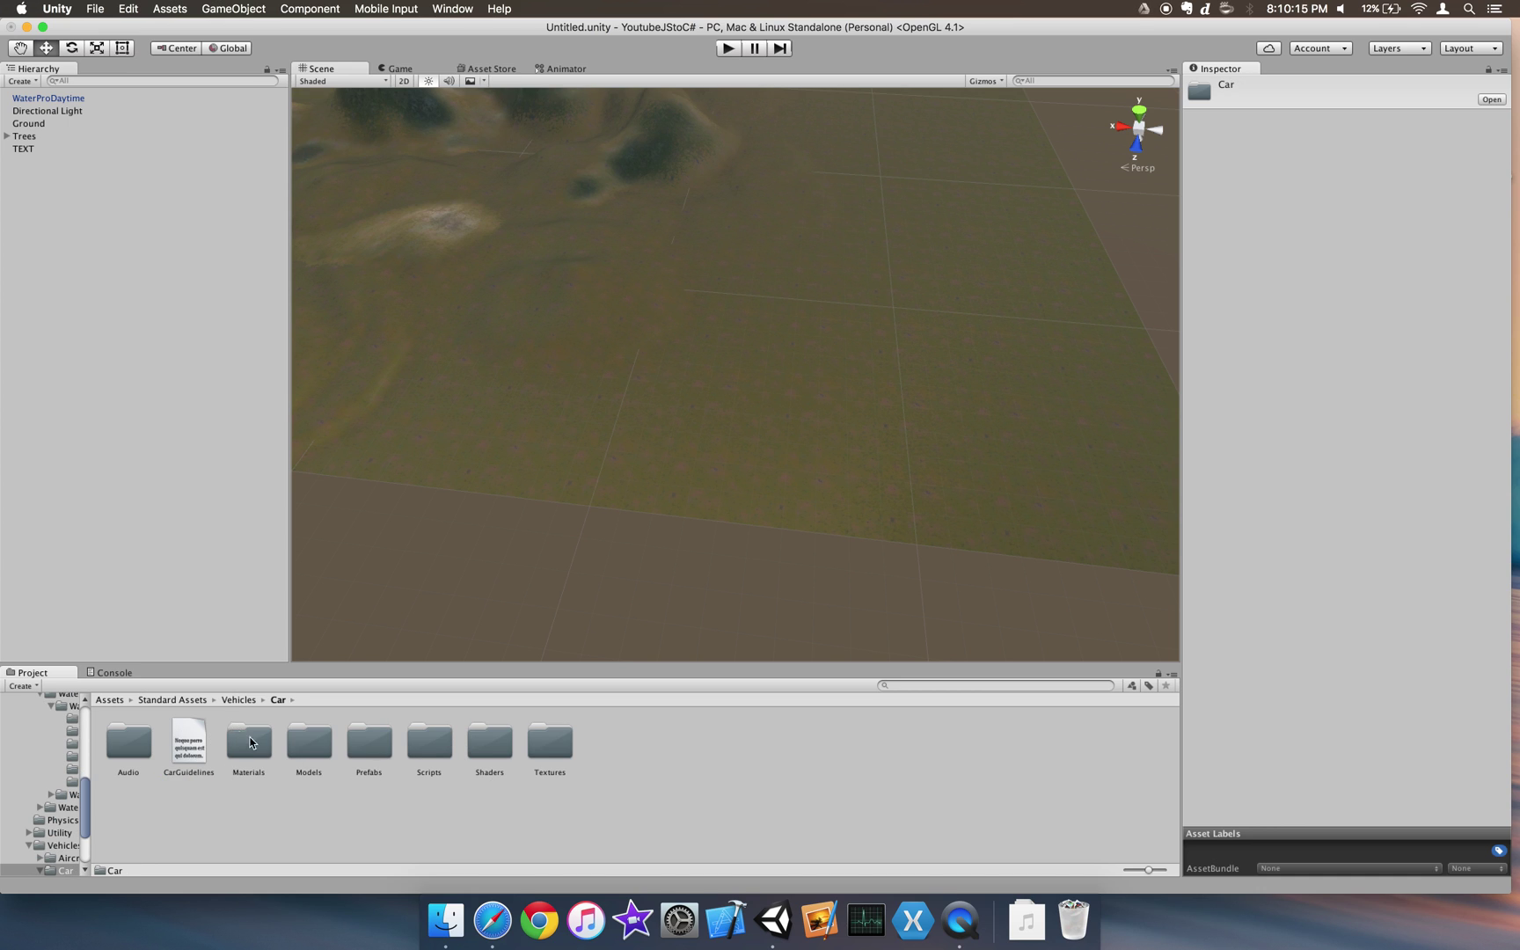
double_click(367, 741)
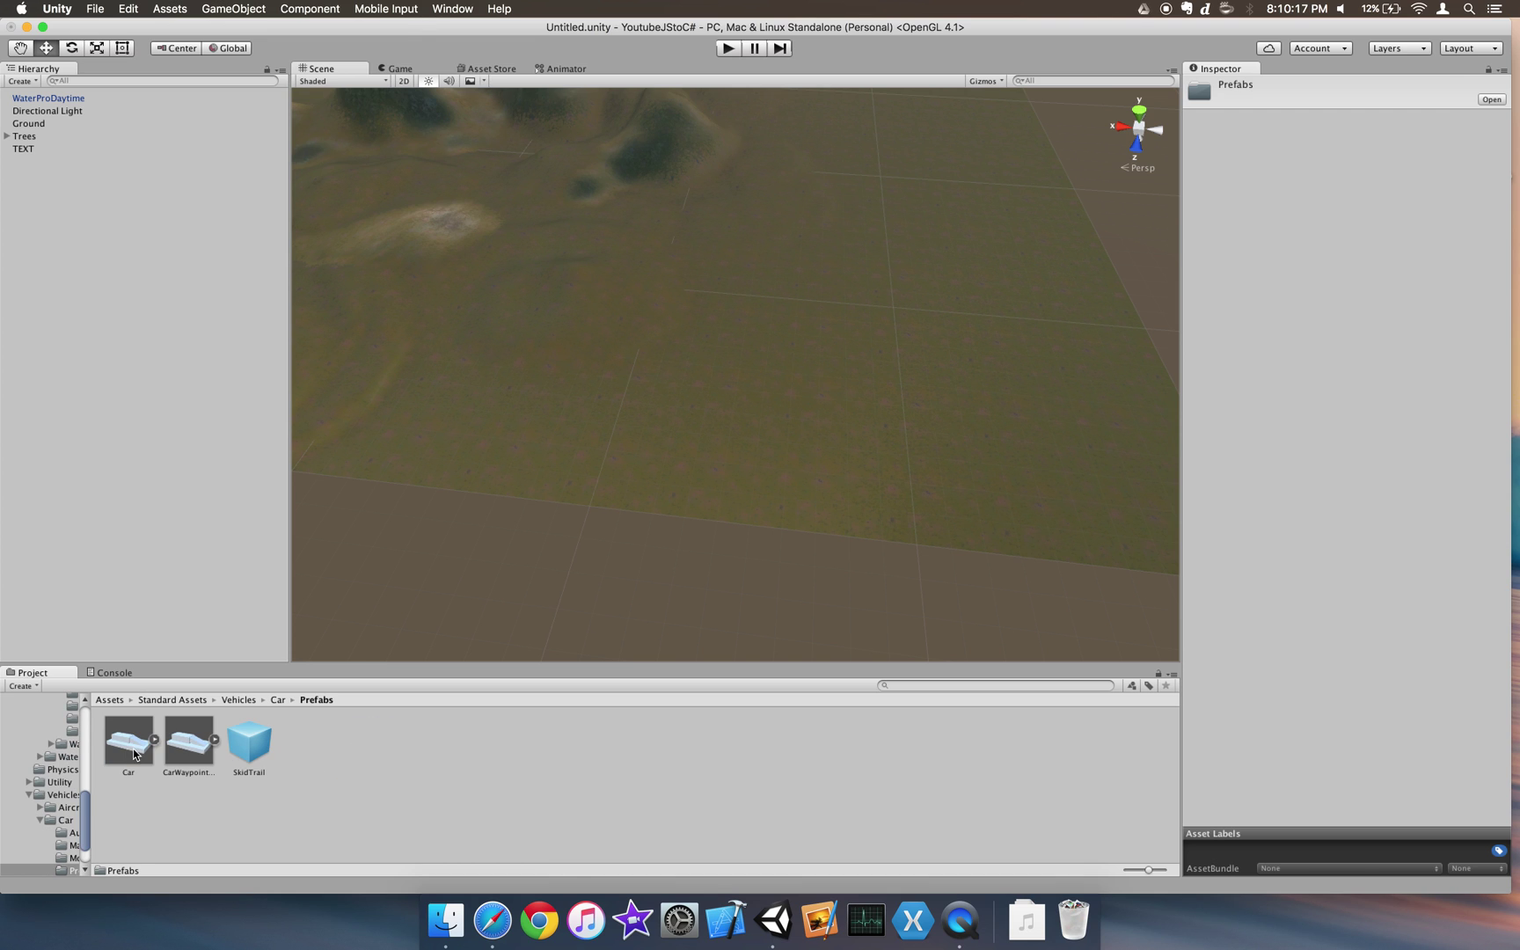
left_click(129, 748)
Step: Drop the Car prefab onto the terrain and frame it at a low angle
left_click_drag(128, 762, 740, 403)
scroll(800, 449, "up", 10)
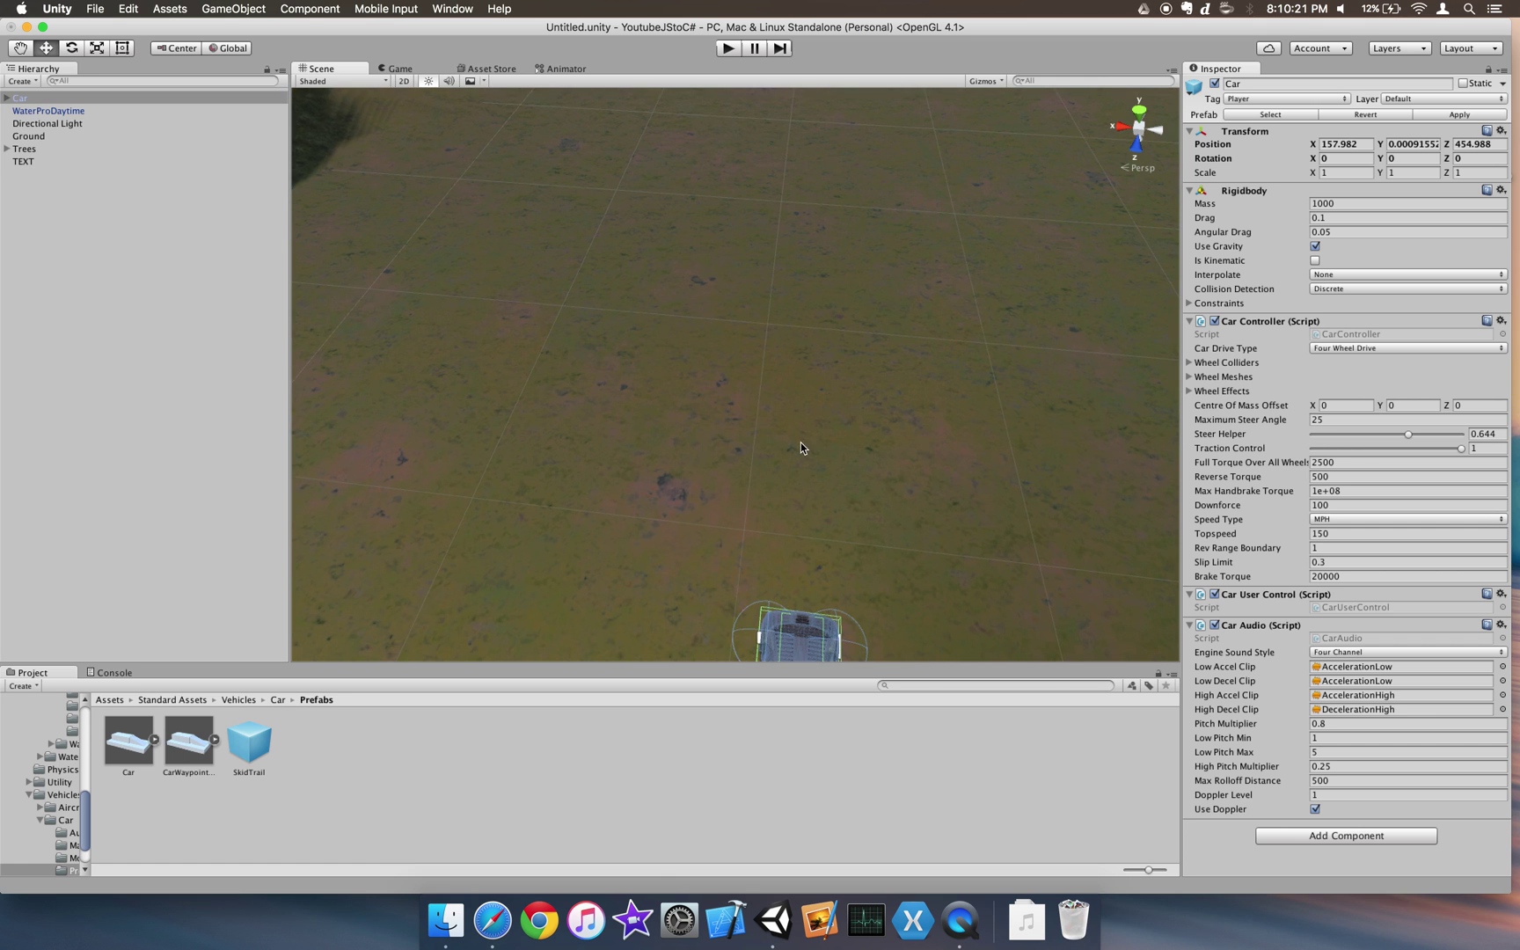
scroll(800, 455, "down", 5)
scroll(785, 458, "up", 10)
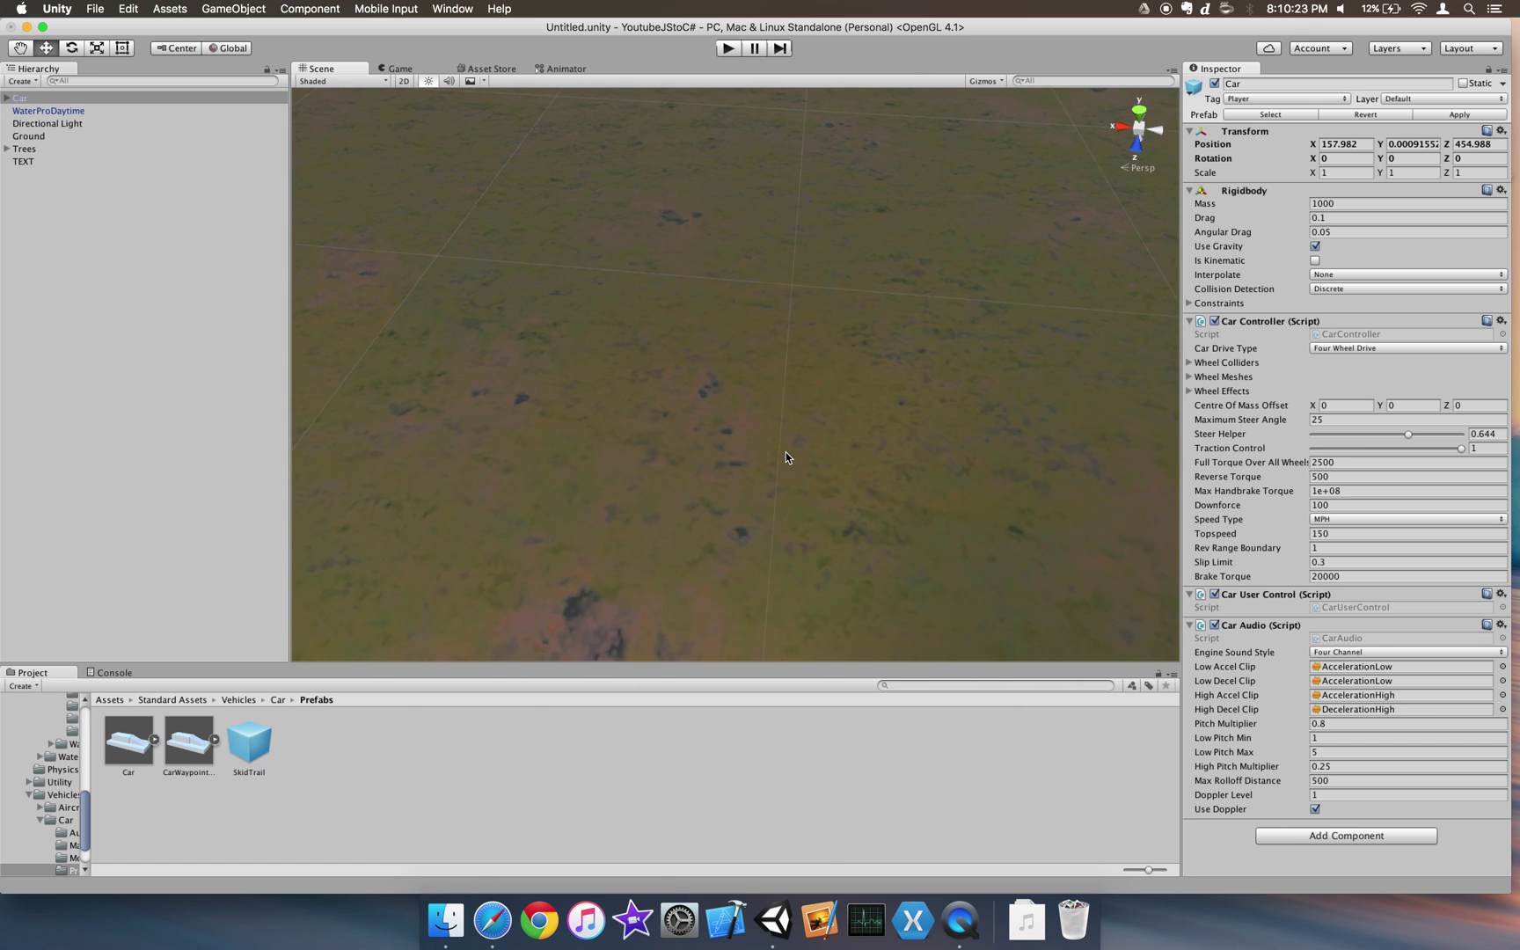
scroll(784, 458, "down", 3)
right_click_drag(781, 462, 791, 424)
left_click_drag(791, 424, 772, 382, "alt")
scroll(773, 381, "down", 2)
mouse_move(728, 404)
middle_mouse_down()
mouse_move(690, 422)
mouse_move(706, 397)
mouse_move(708, 424)
middle_mouse_up()
left_click_drag(708, 424, 931, 436, "alt")
right_click_drag(932, 436, 1066, 362)
left_click(1065, 361)
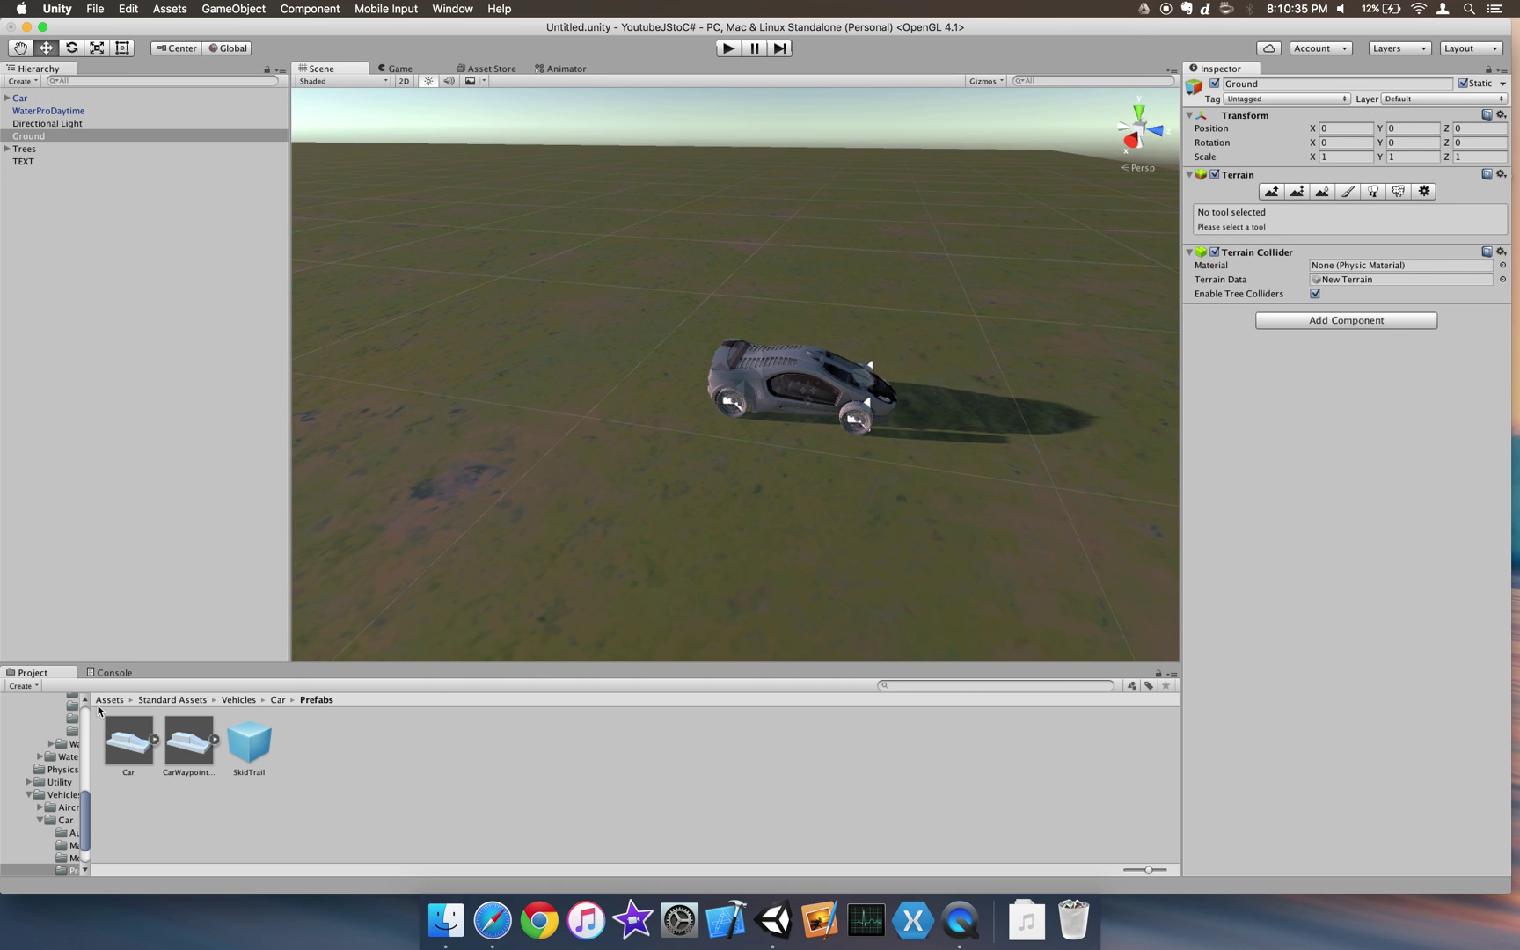
scroll(57, 756, "up", 10)
Step: Create a folder named Materials in Assets and open it
left_click(51, 701)
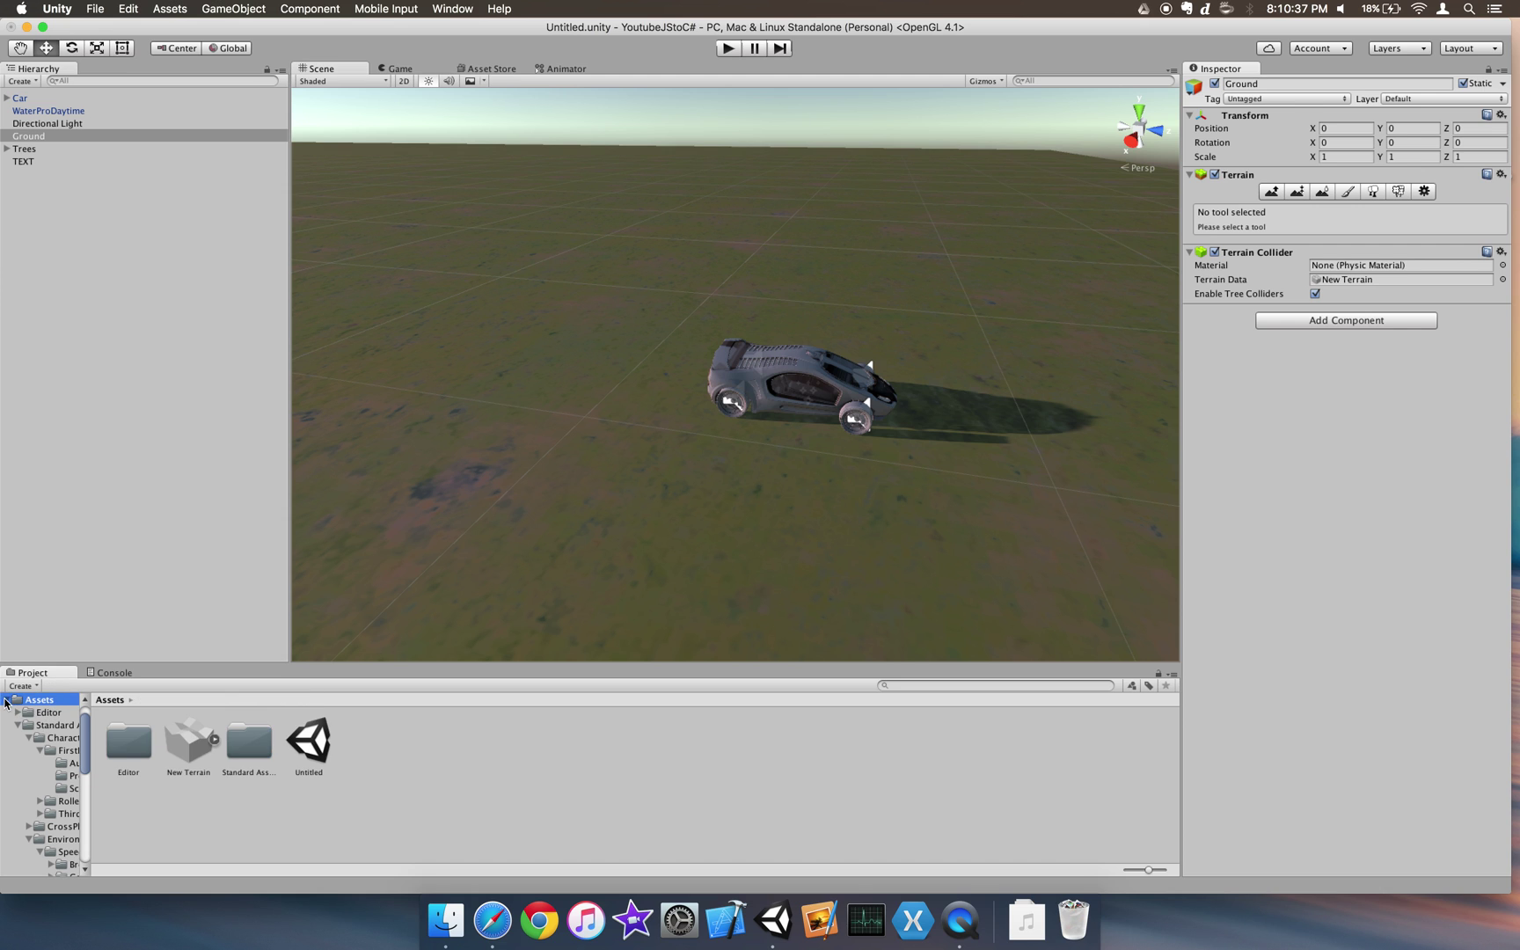
left_click(7, 700)
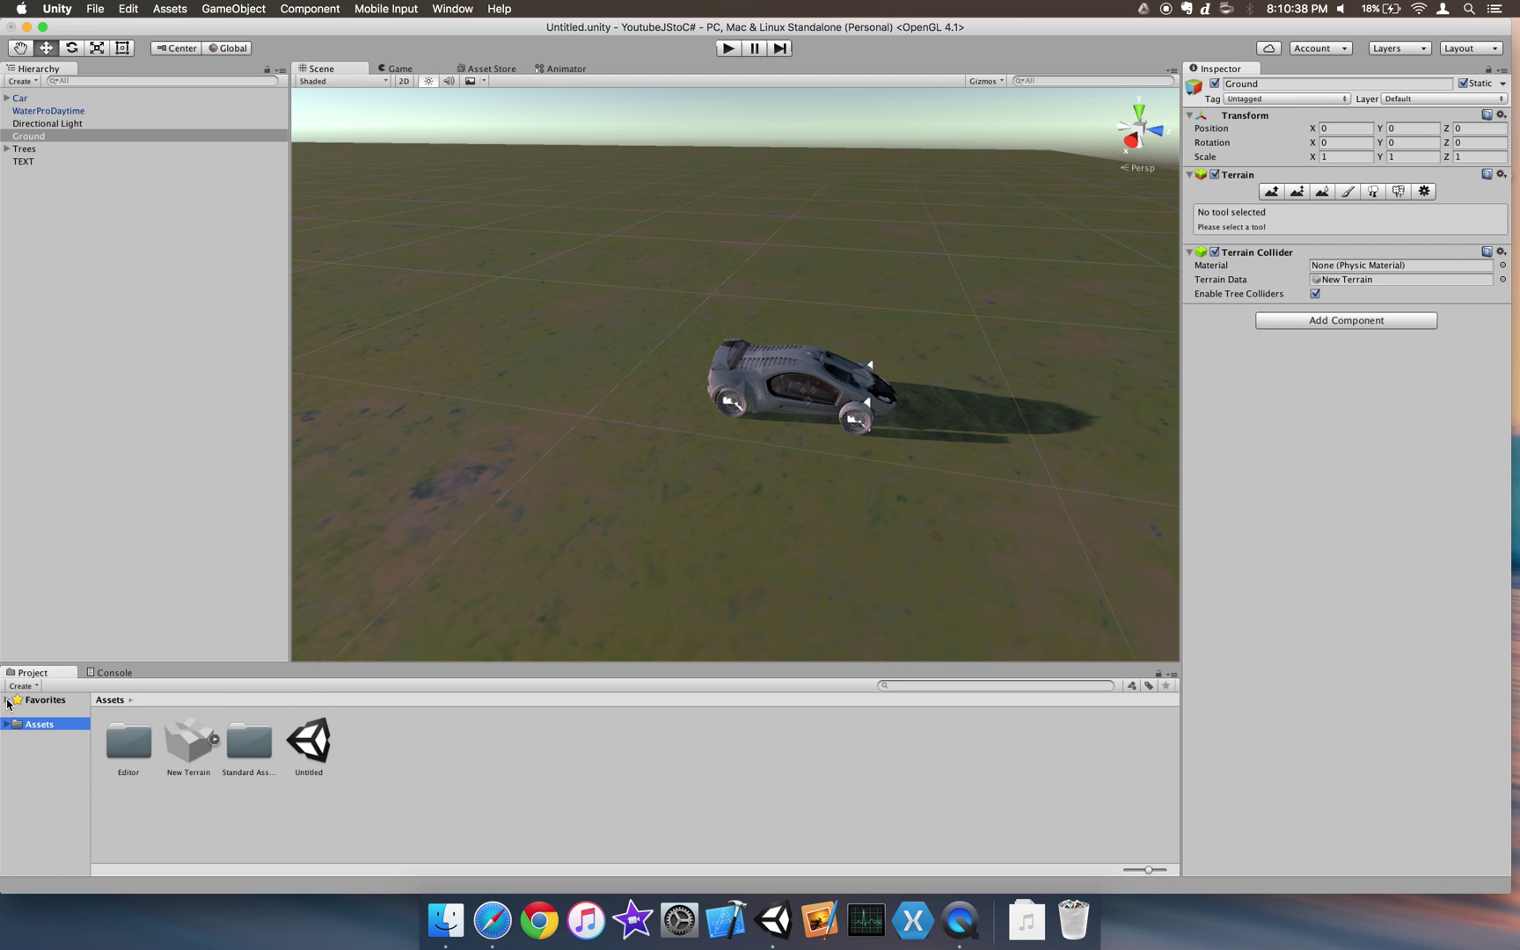
right_click(448, 750)
mouse_move(497, 610)
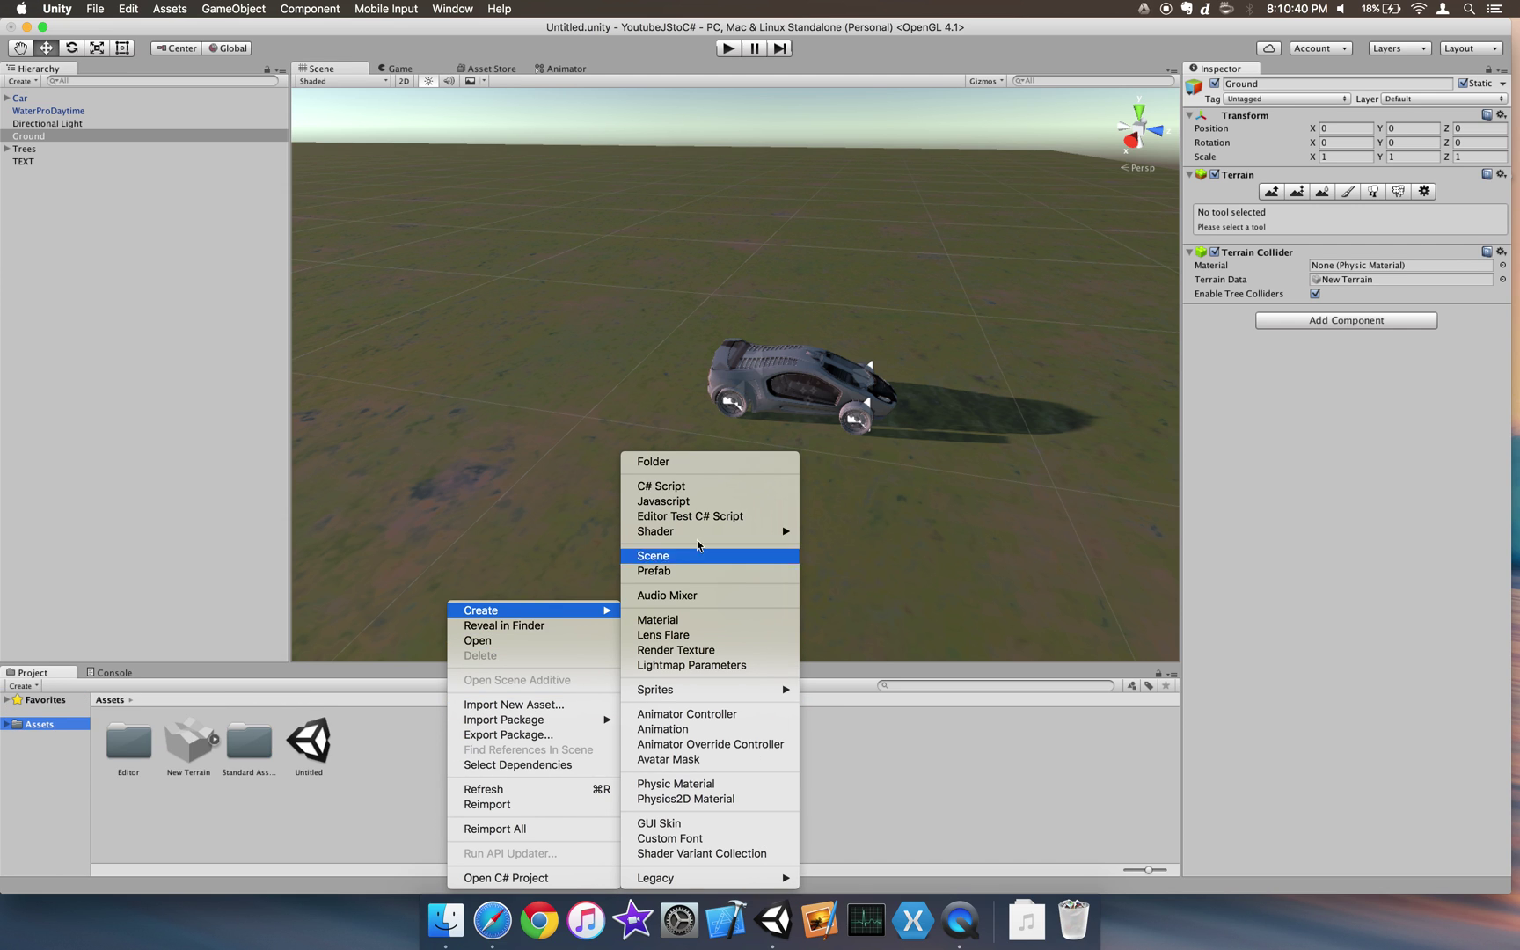
left_click(706, 464)
type("M")
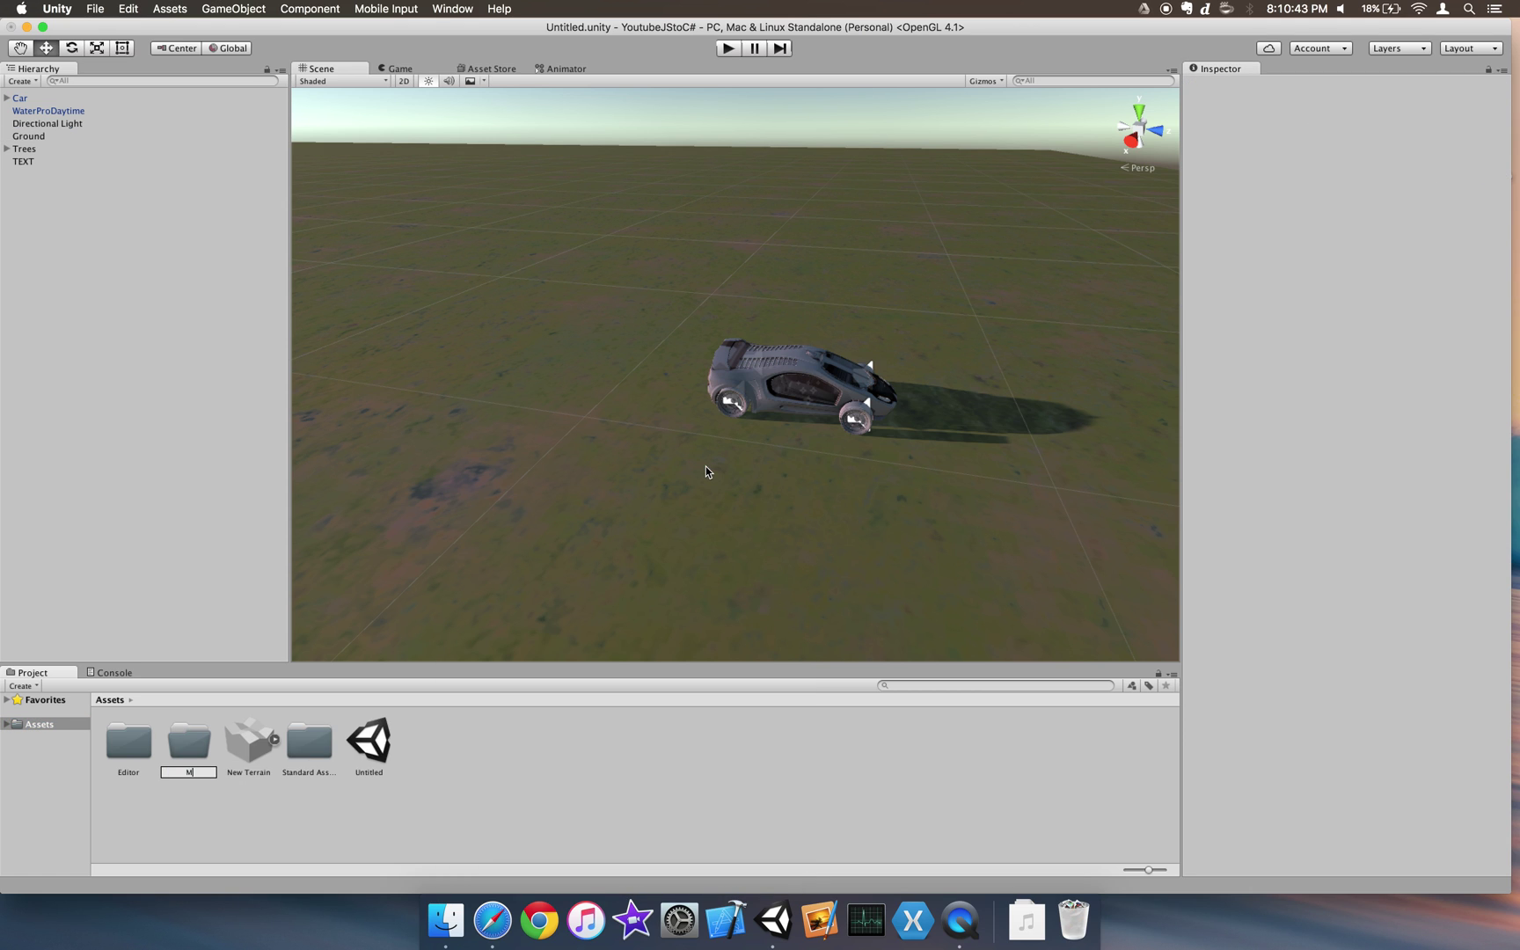
type("aterials")
key("Return")
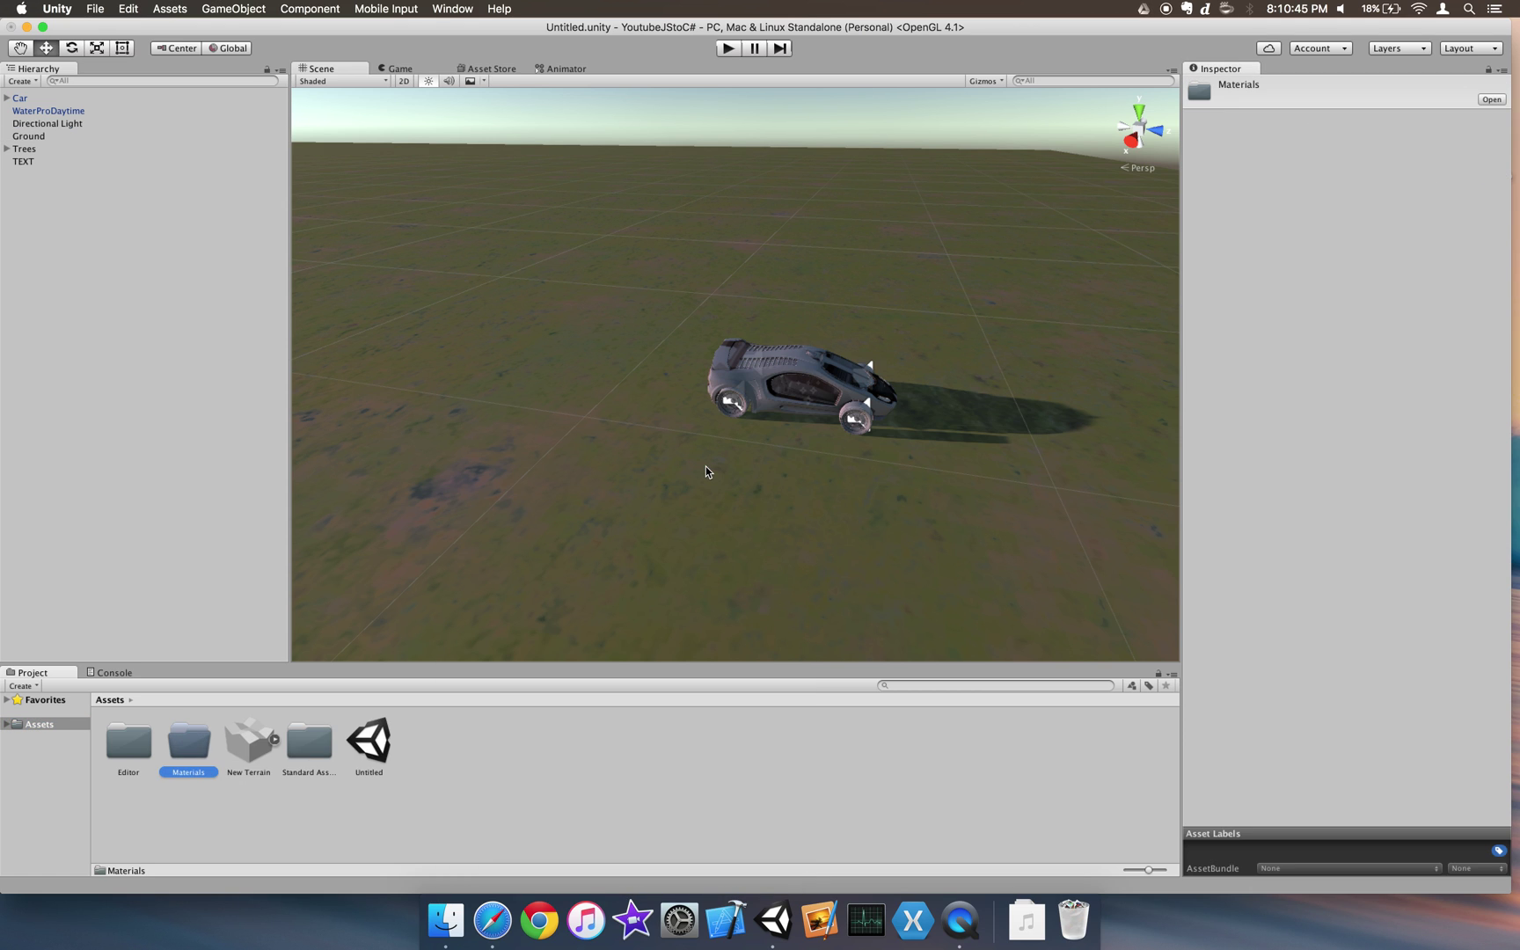
double_click(191, 747)
Step: Create a new material named Green in the Materials folder
right_click(190, 743)
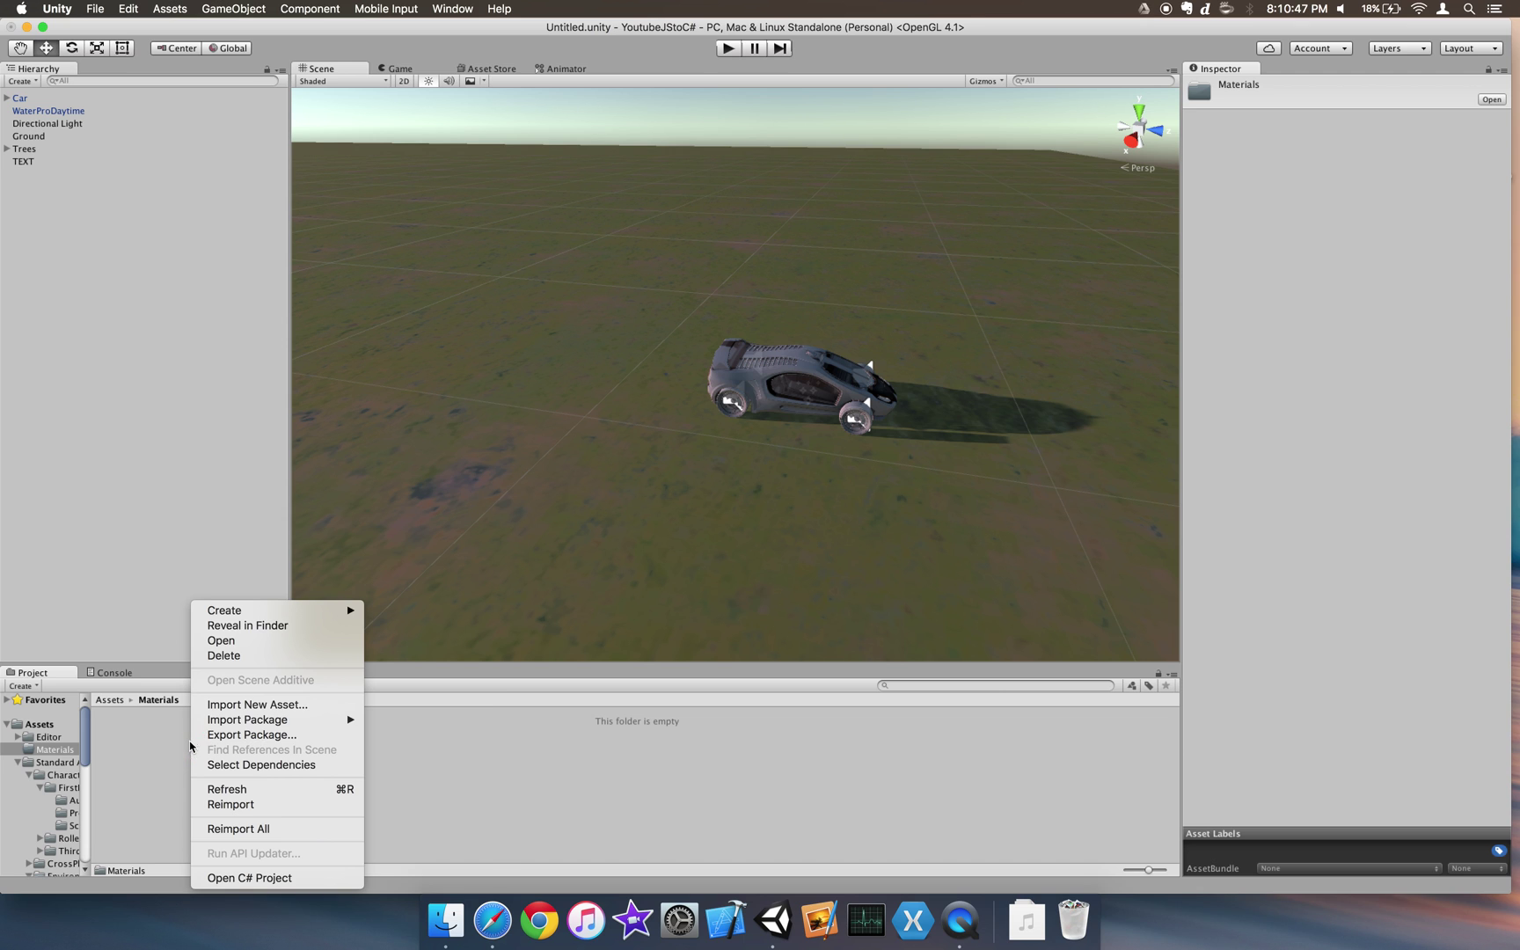
mouse_move(247, 612)
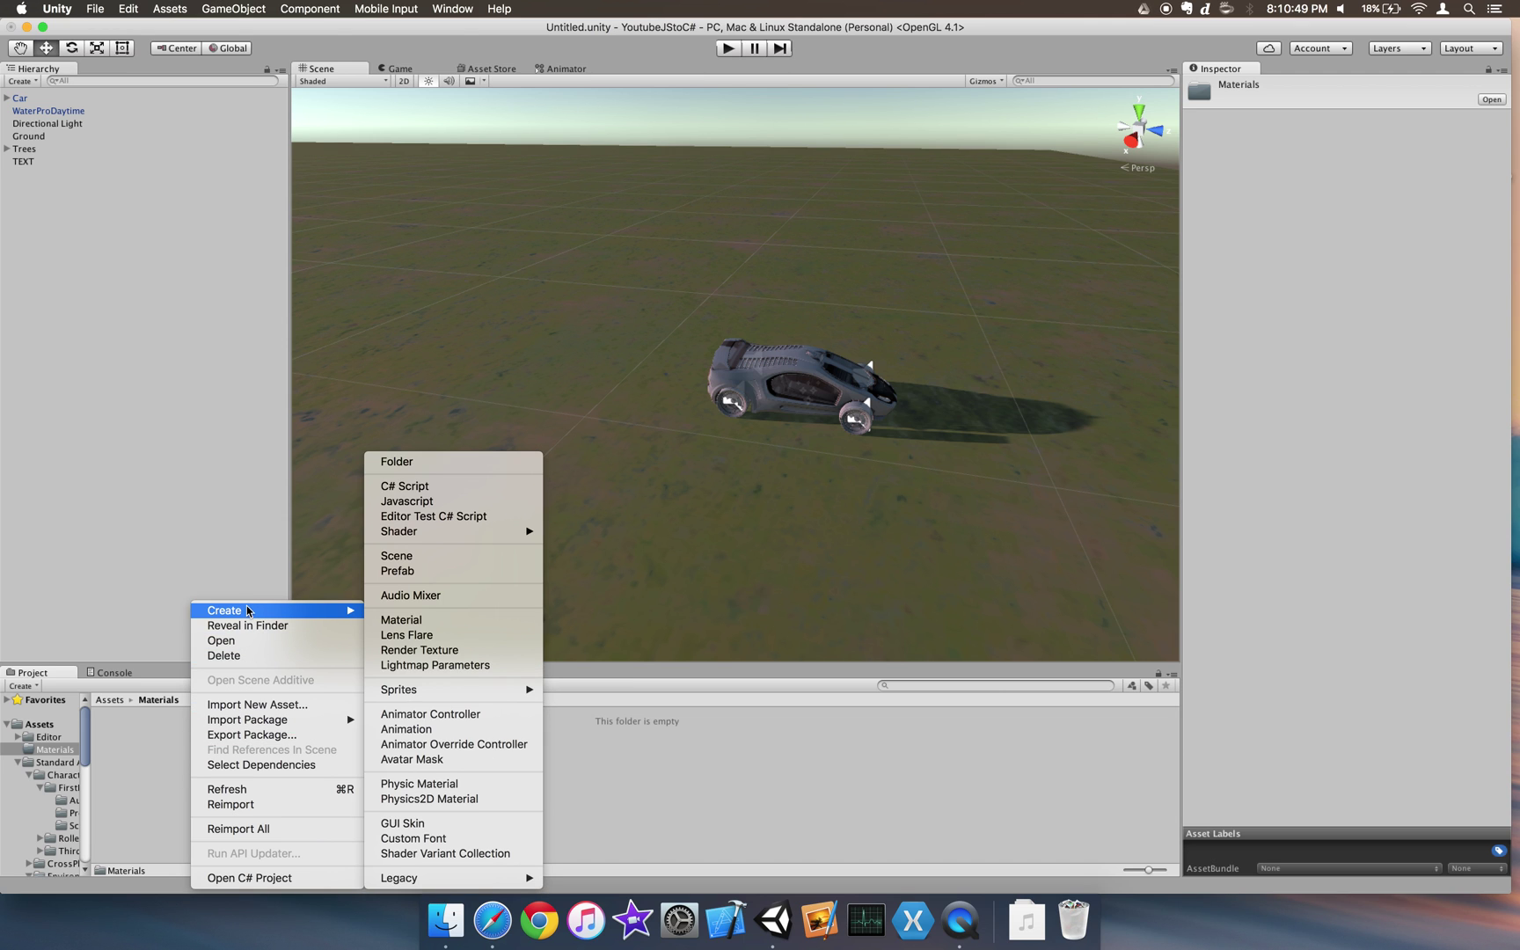
left_click(406, 620)
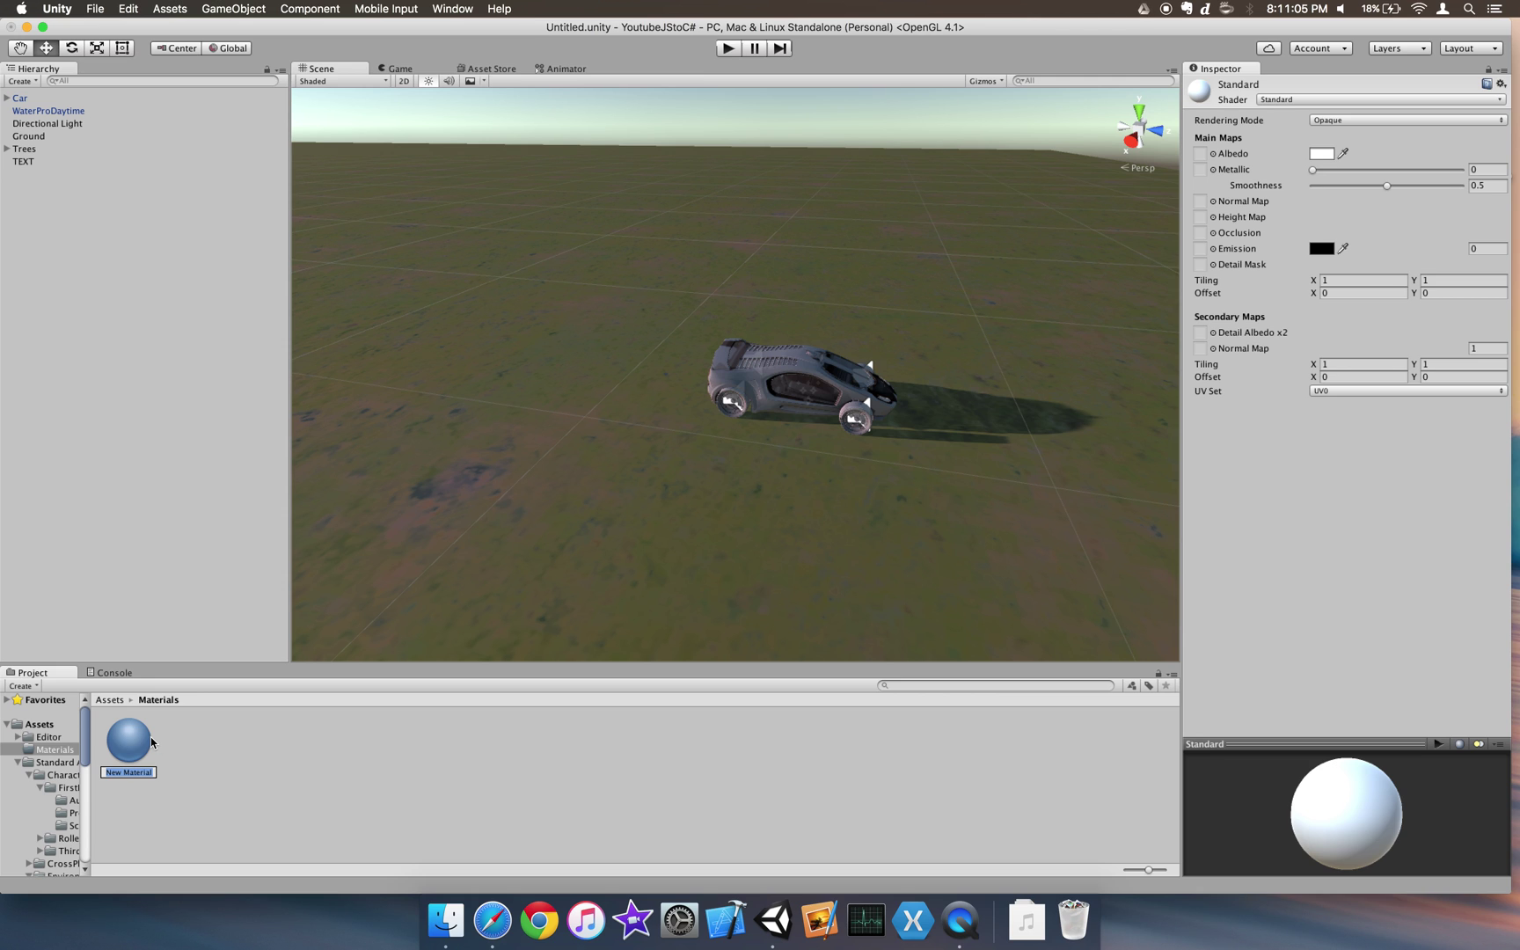
type("C")
key("Return")
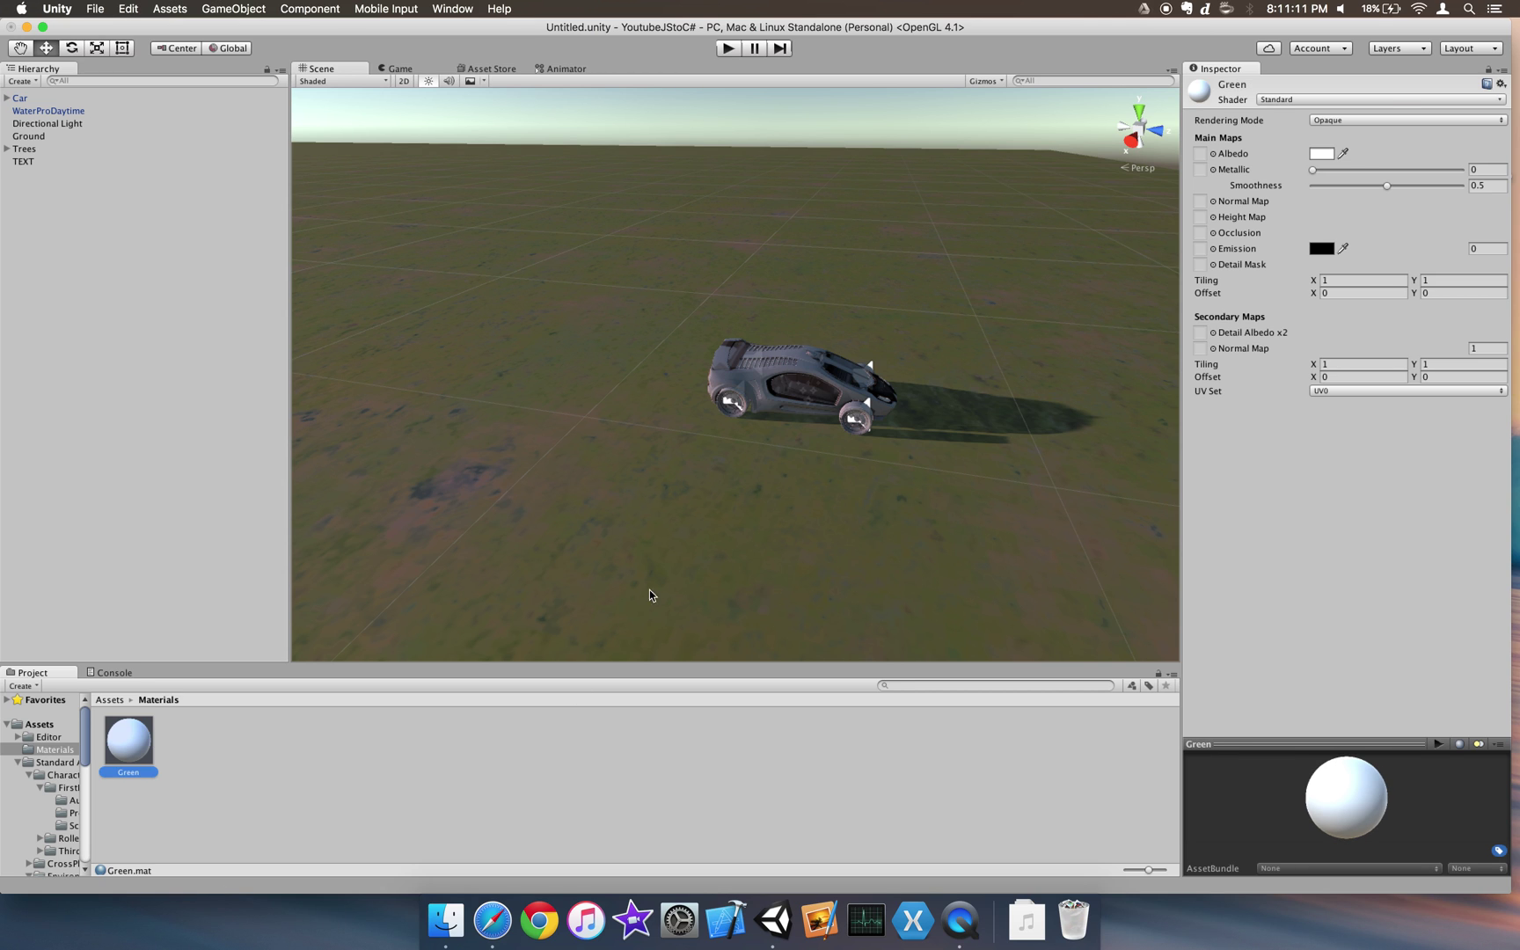
Step: Set the Green material's albedo colour to bright green
left_click(1322, 155)
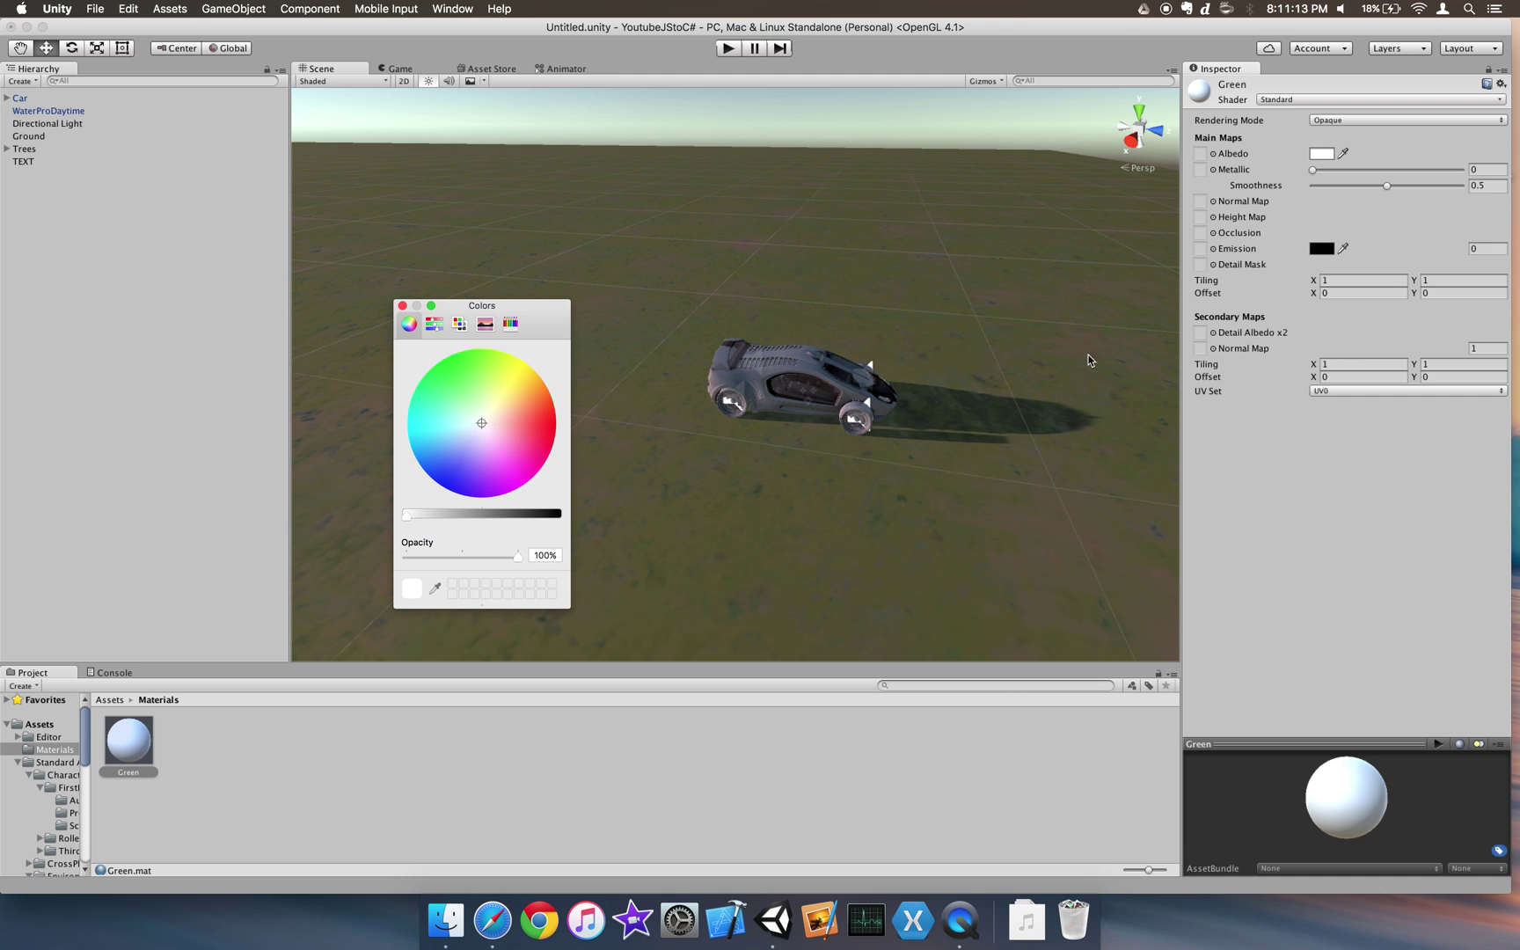
left_click(449, 364)
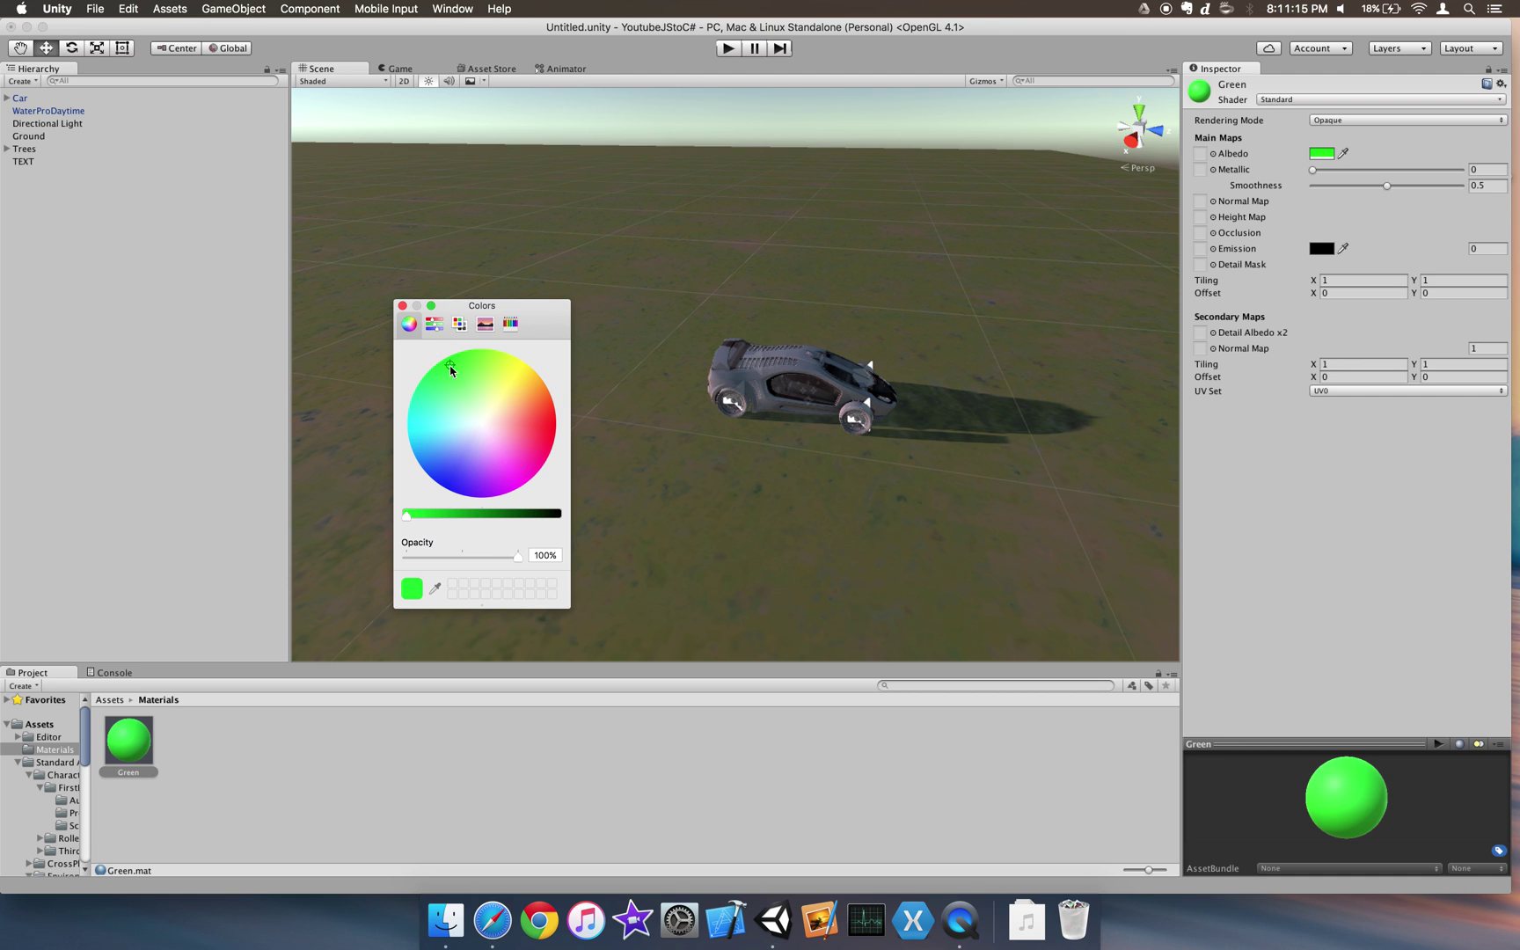
left_click(402, 305)
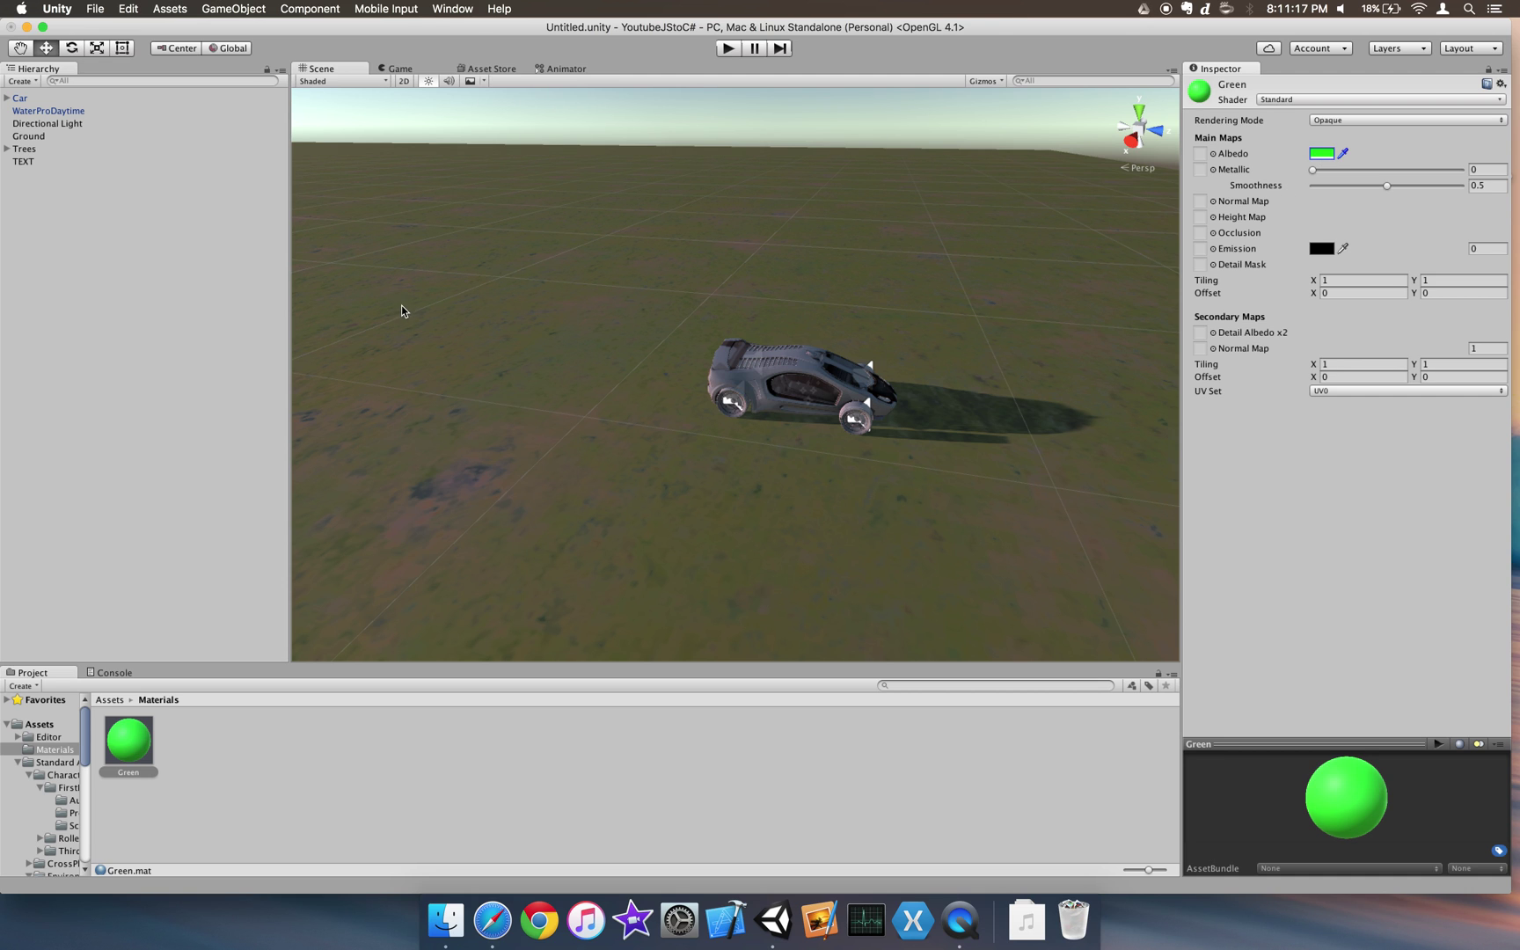
left_click(329, 802)
left_click(142, 754)
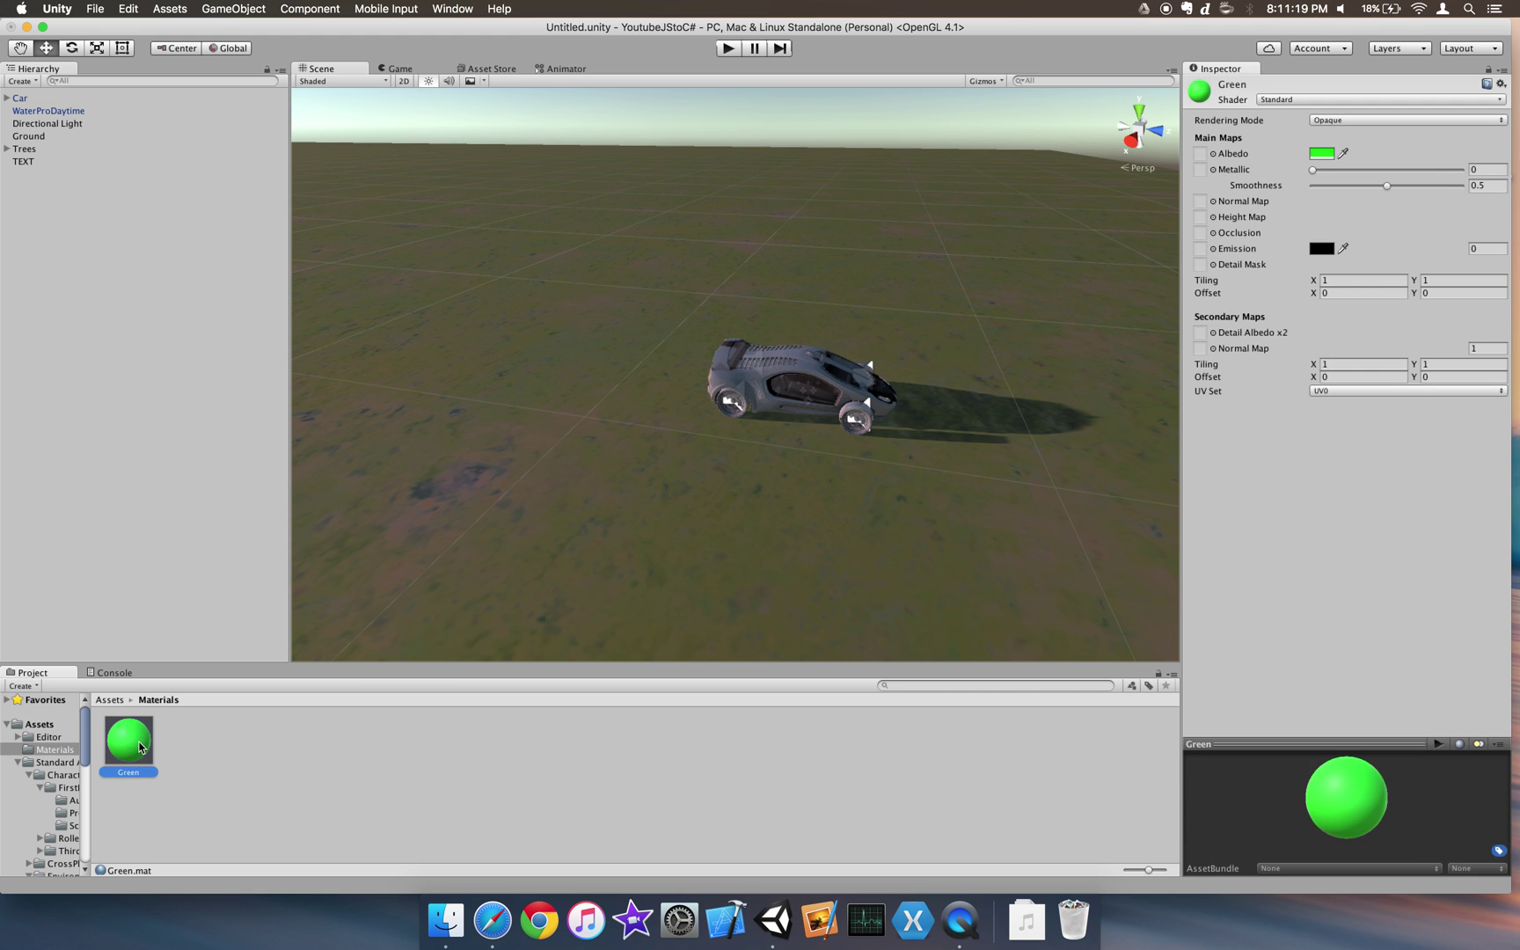
Step: Apply the Green material to the car body and its rear wheel
left_click_drag(140, 747, 762, 396)
scroll(894, 530, "down", 3)
scroll(932, 471, "up", 5)
scroll(932, 470, "down", 5)
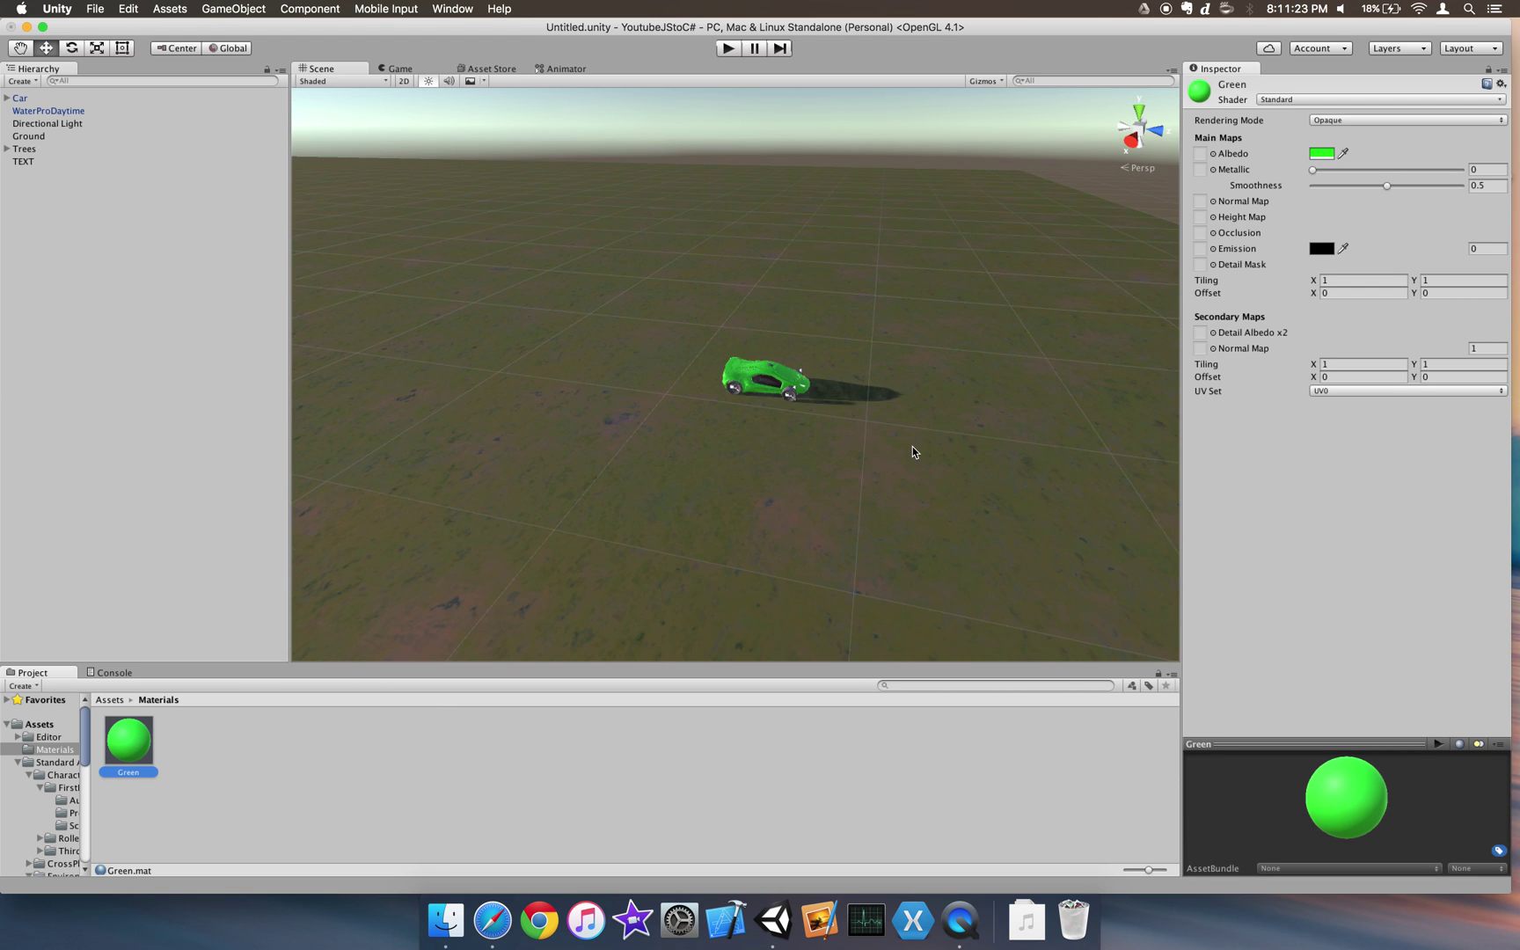
scroll(912, 448, "up", 5)
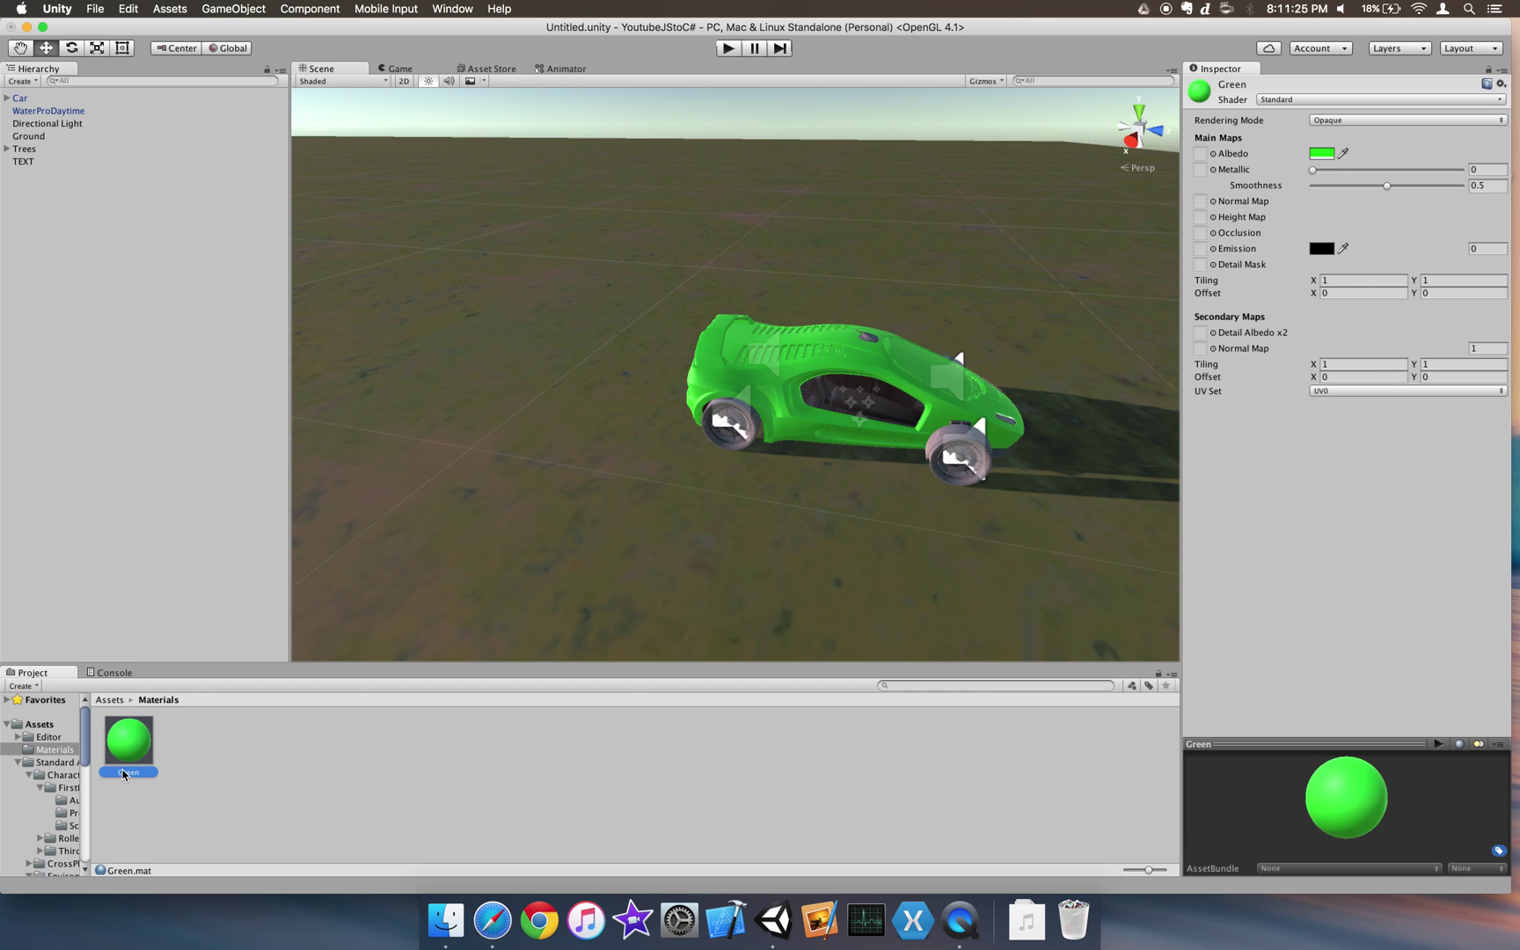
left_click_drag(124, 774, 220, 774)
Step: Orbit and zoom around the green car to inspect it on the terrain
left_click(797, 536)
scroll(853, 444, "down", 5)
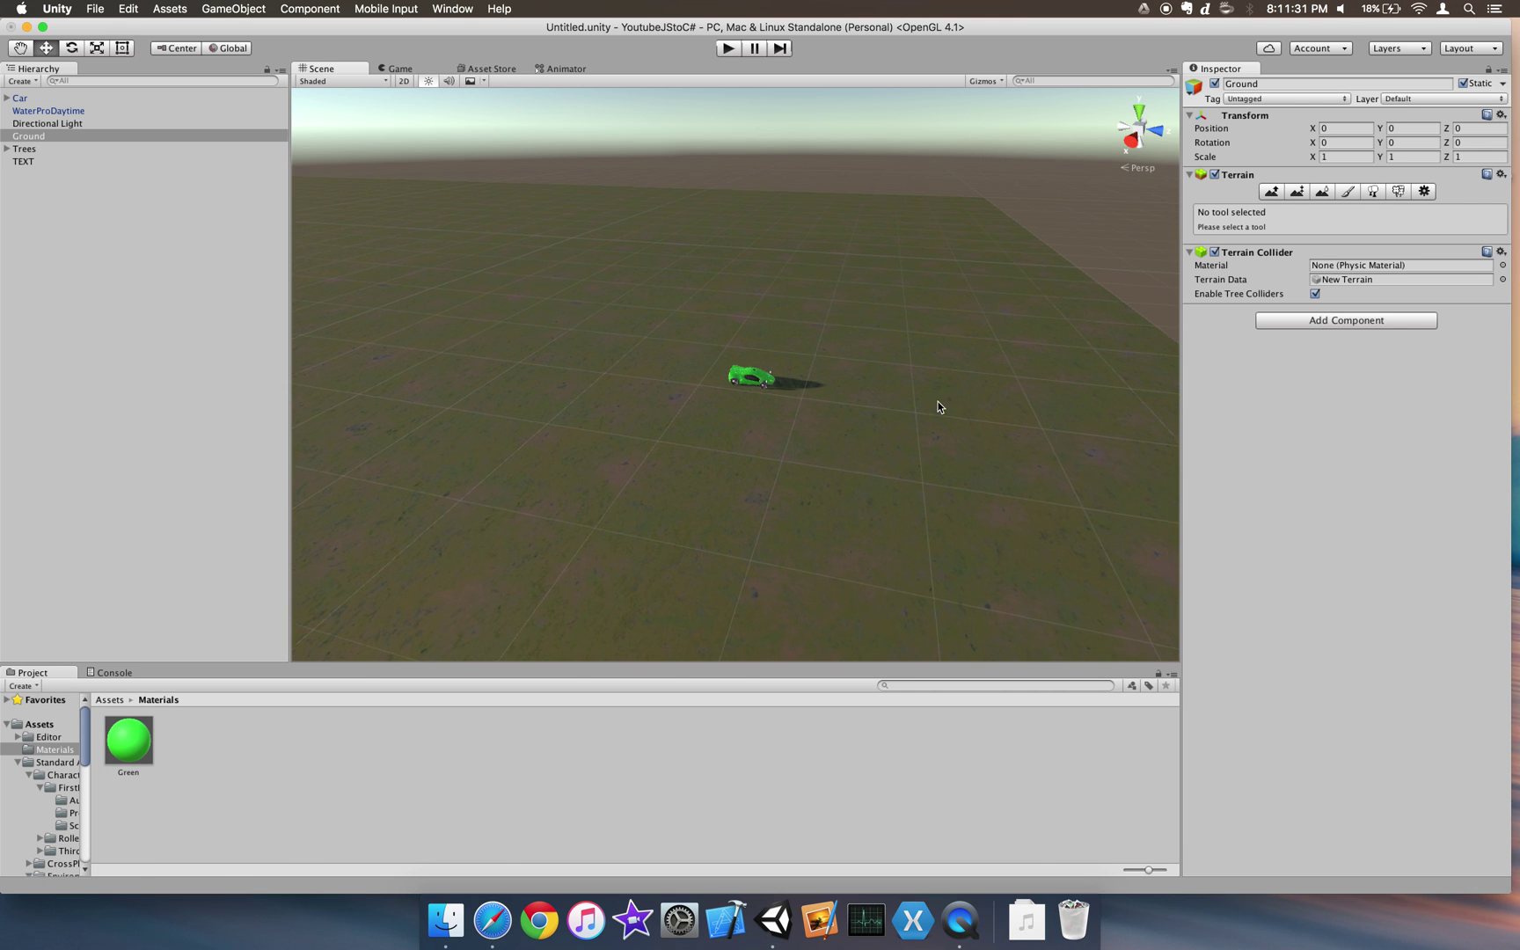
scroll(938, 403, "up", 5)
right_click_drag(916, 417, 839, 432)
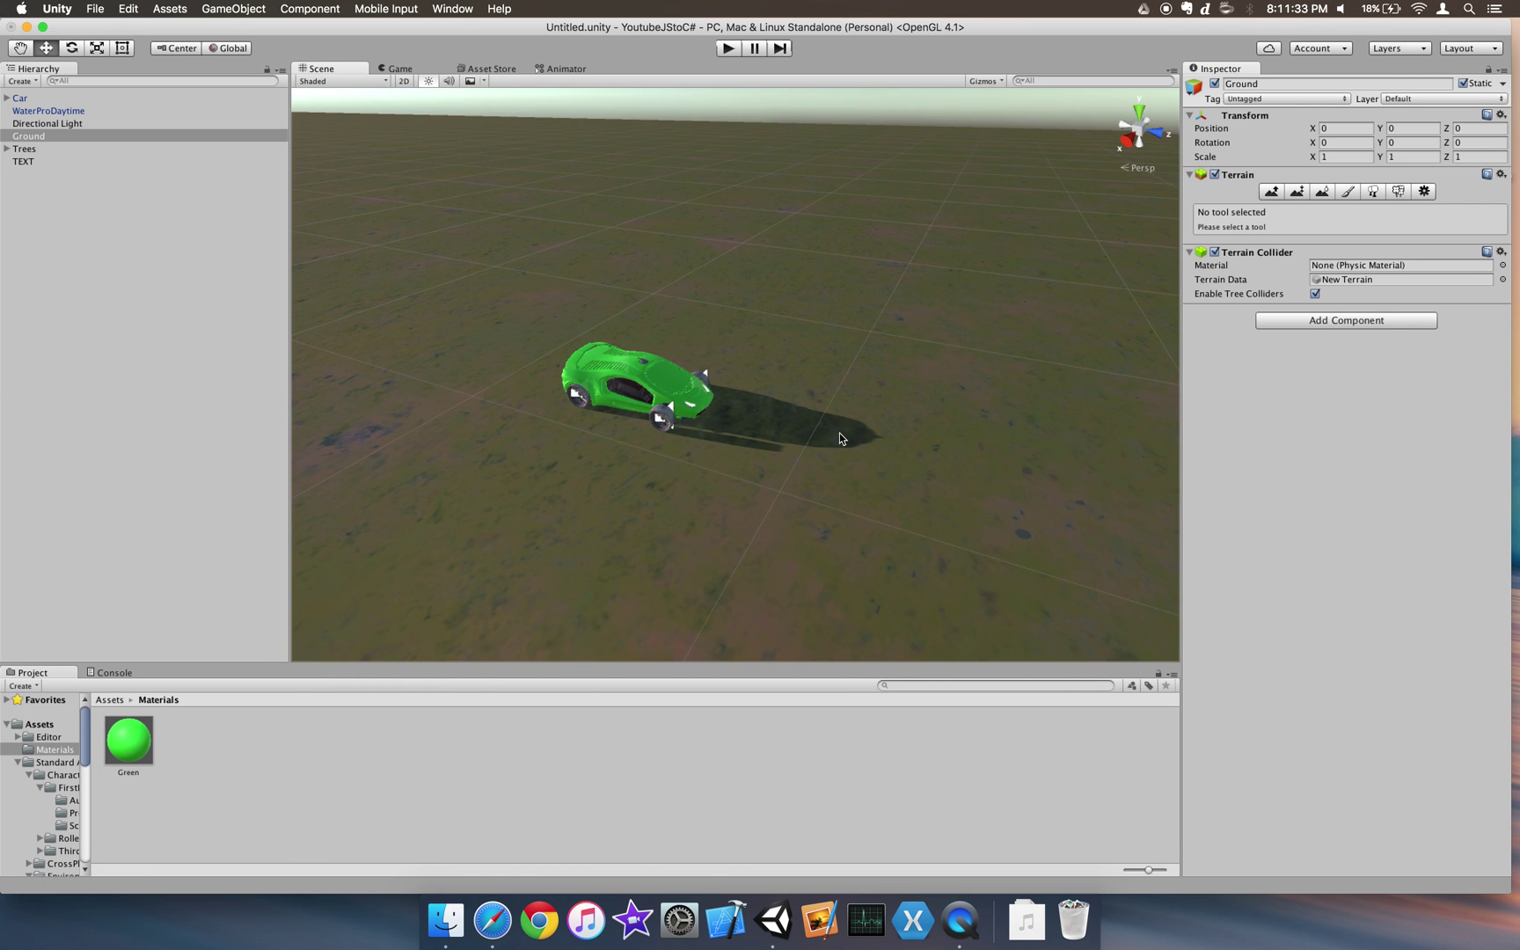
left_click(664, 388)
left_click(612, 819)
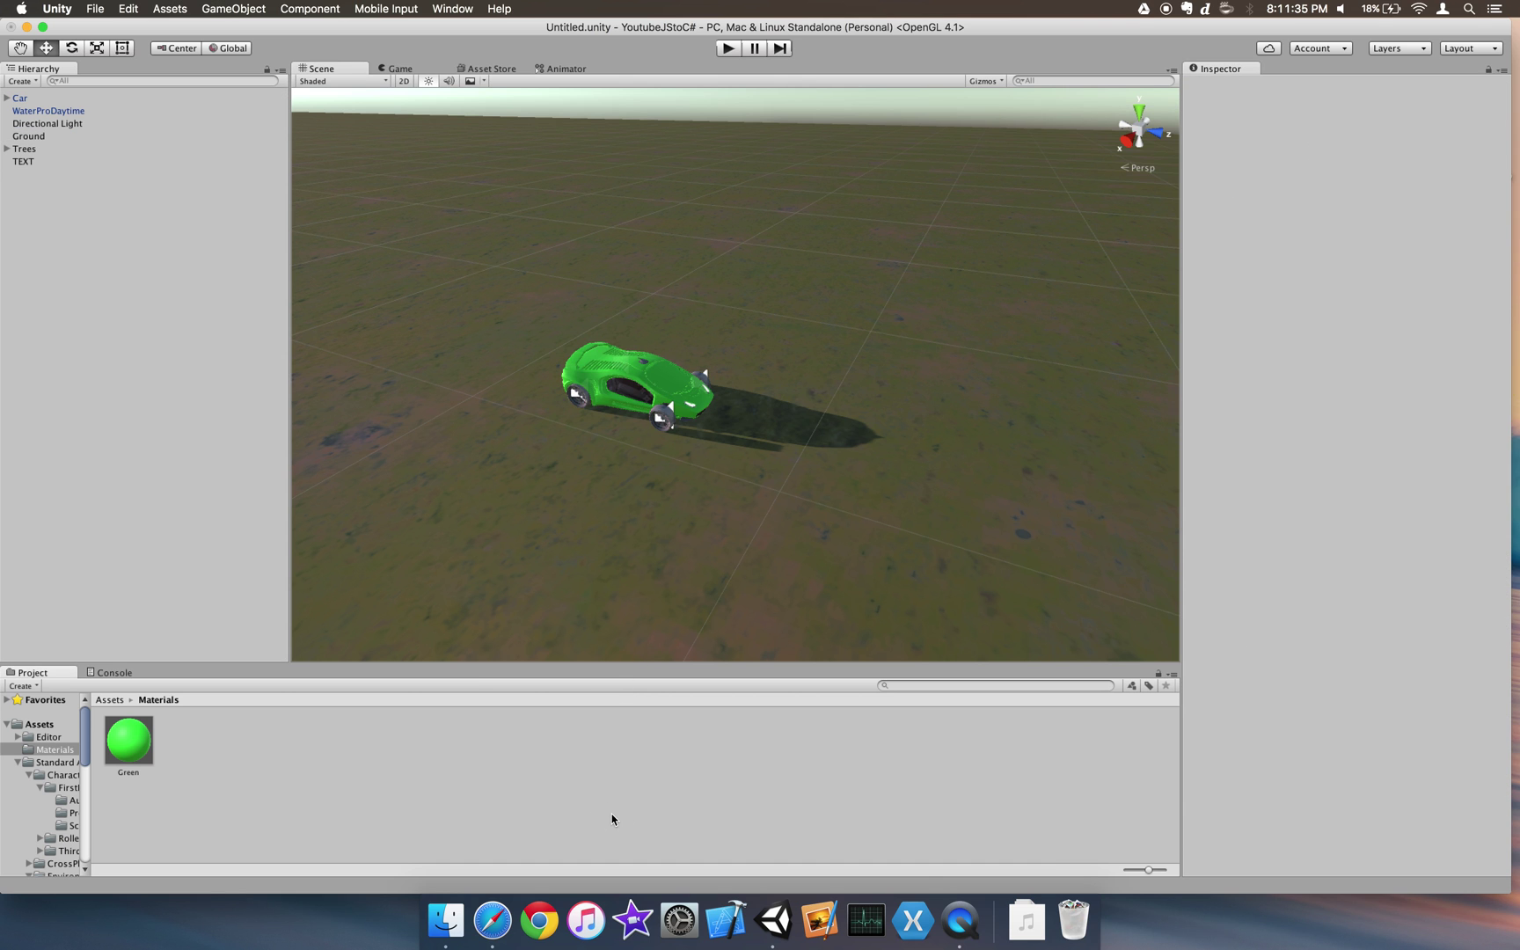
scroll(644, 400, "down", 5)
scroll(653, 403, "up", 6)
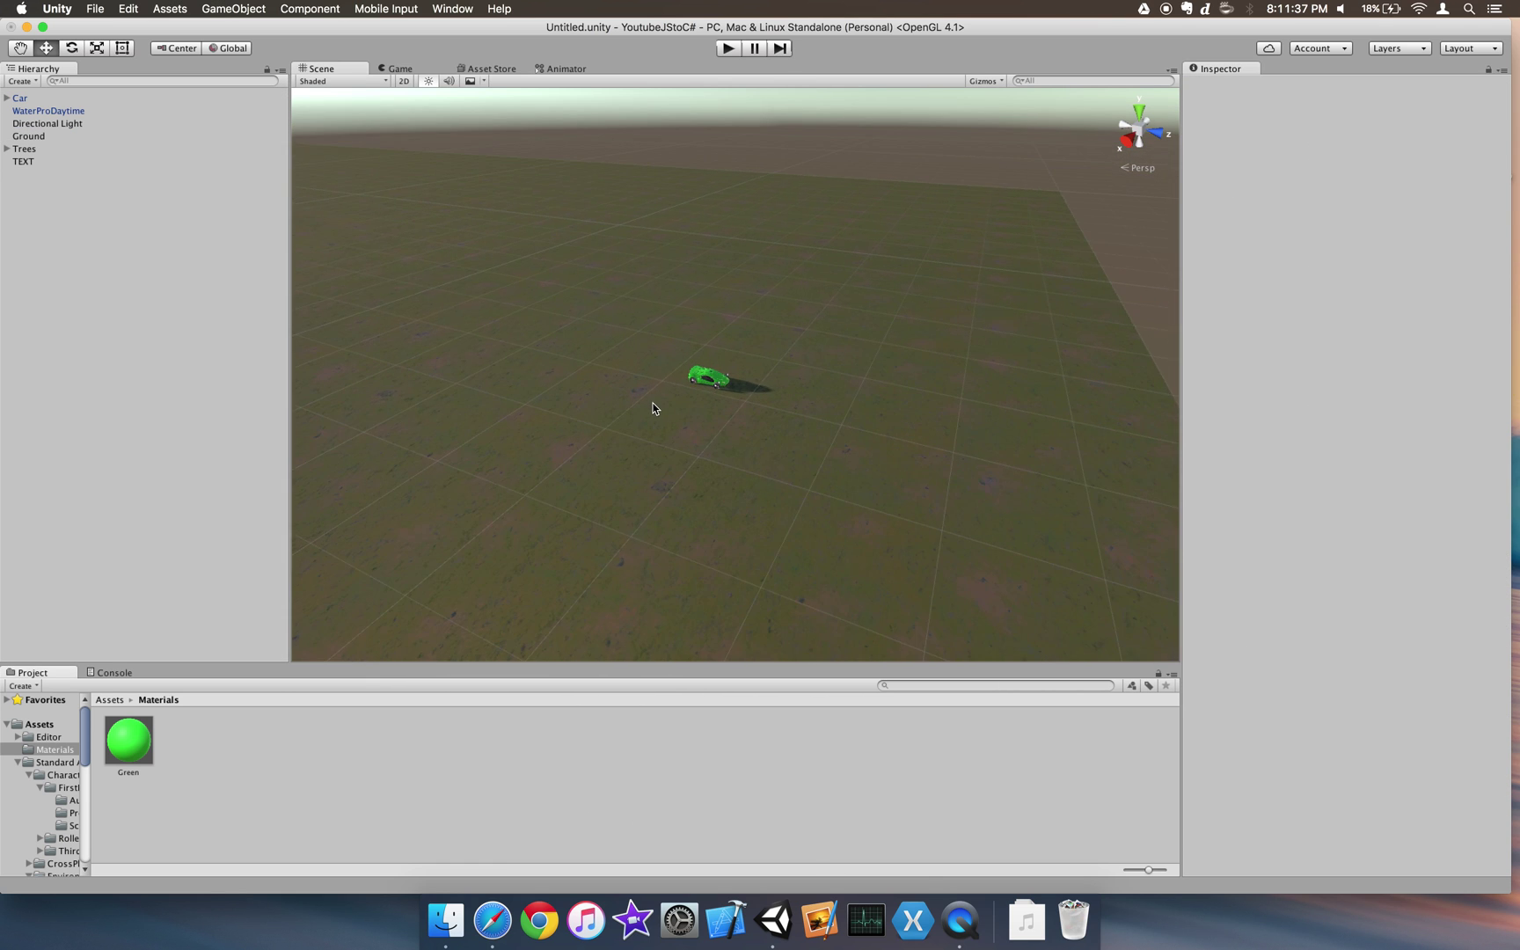
scroll(663, 409, "down", 6)
scroll(653, 489, "up", 4)
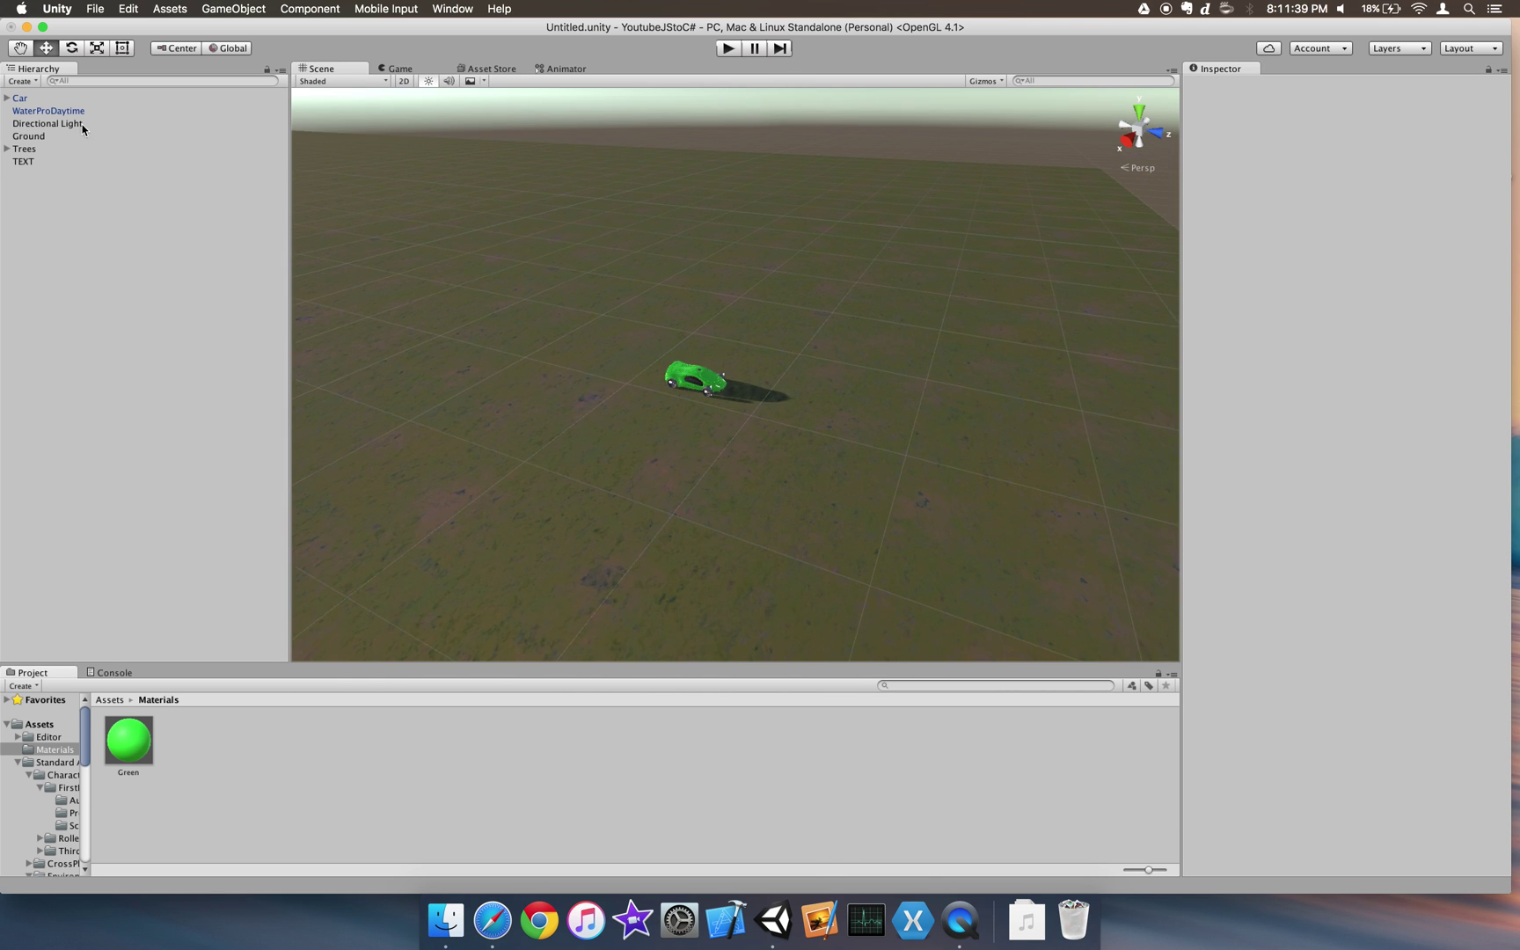
Step: Look through the Hierarchy's add-object options without creating anything
right_click(76, 184)
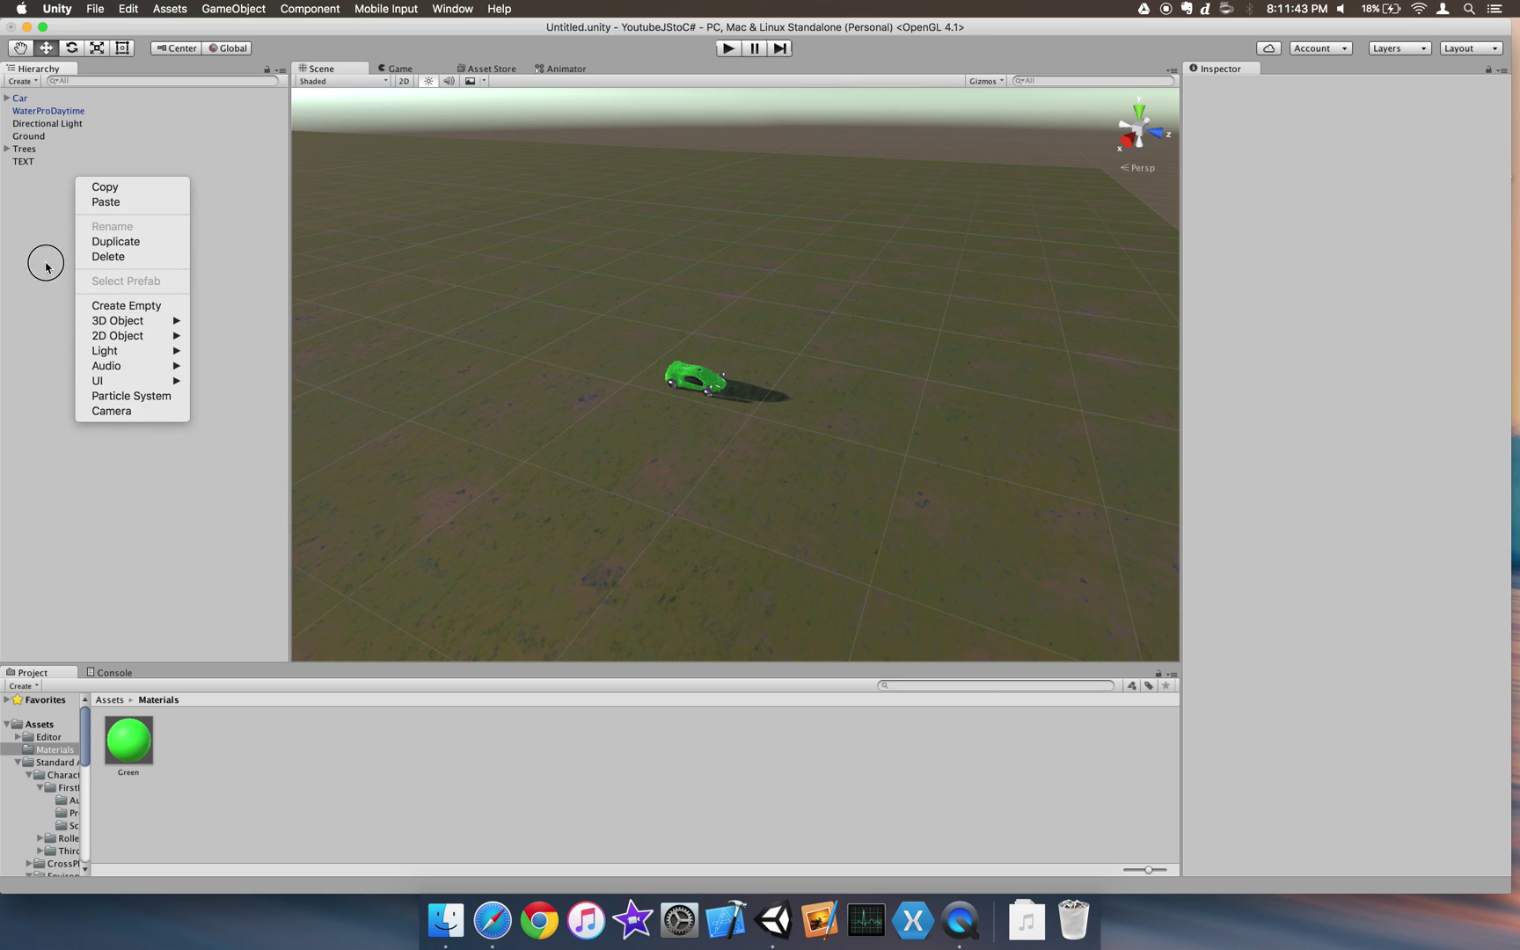
left_click(41, 233)
right_click(84, 215)
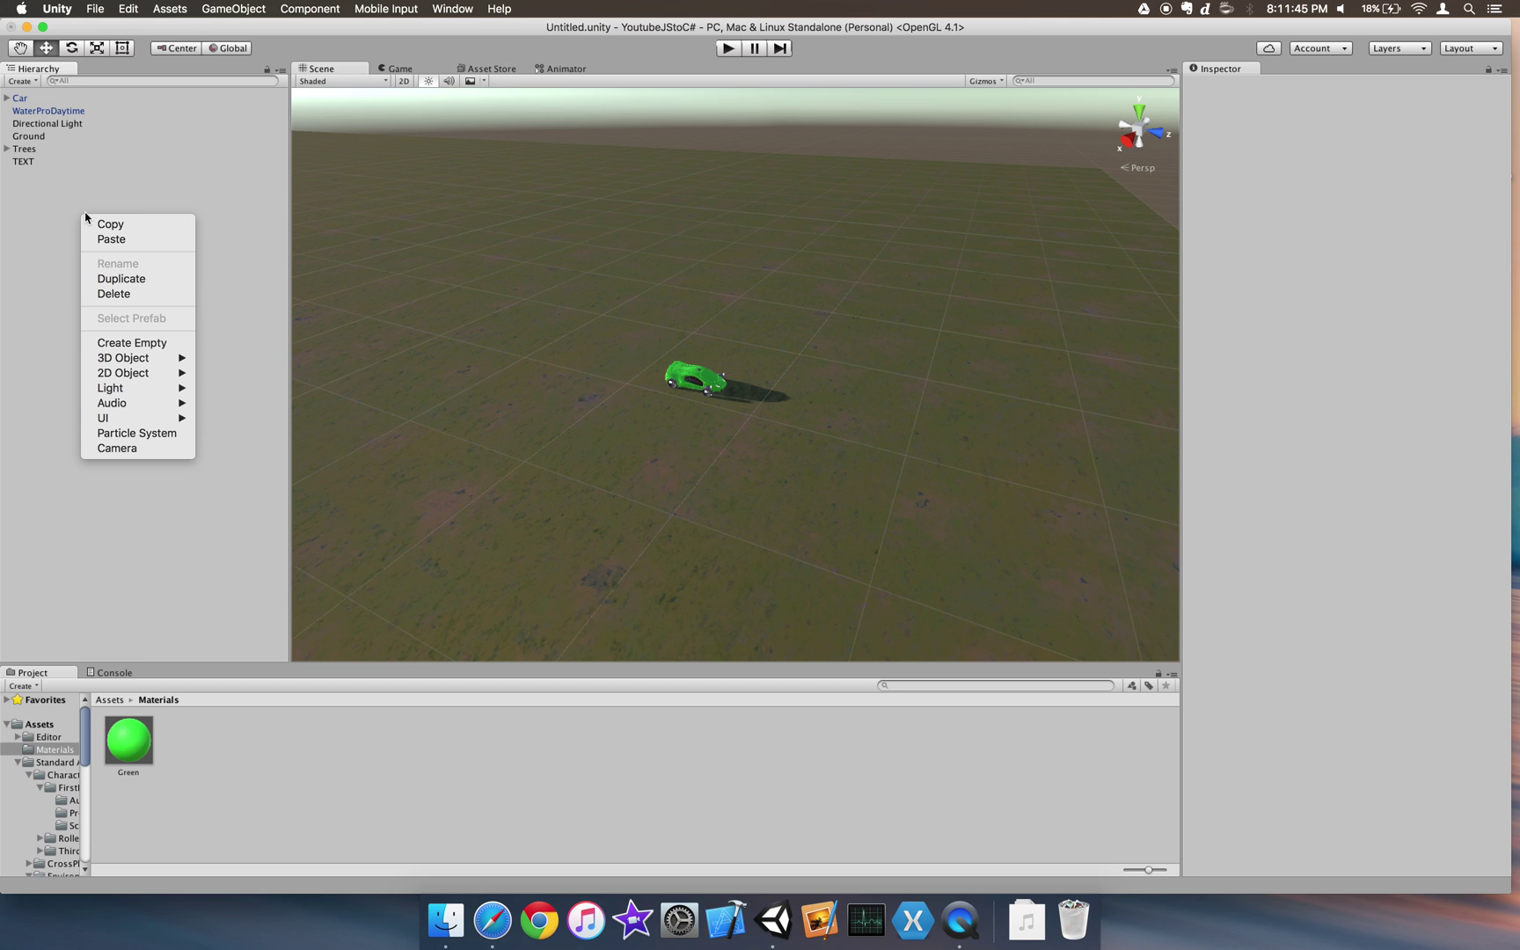
left_click(221, 7)
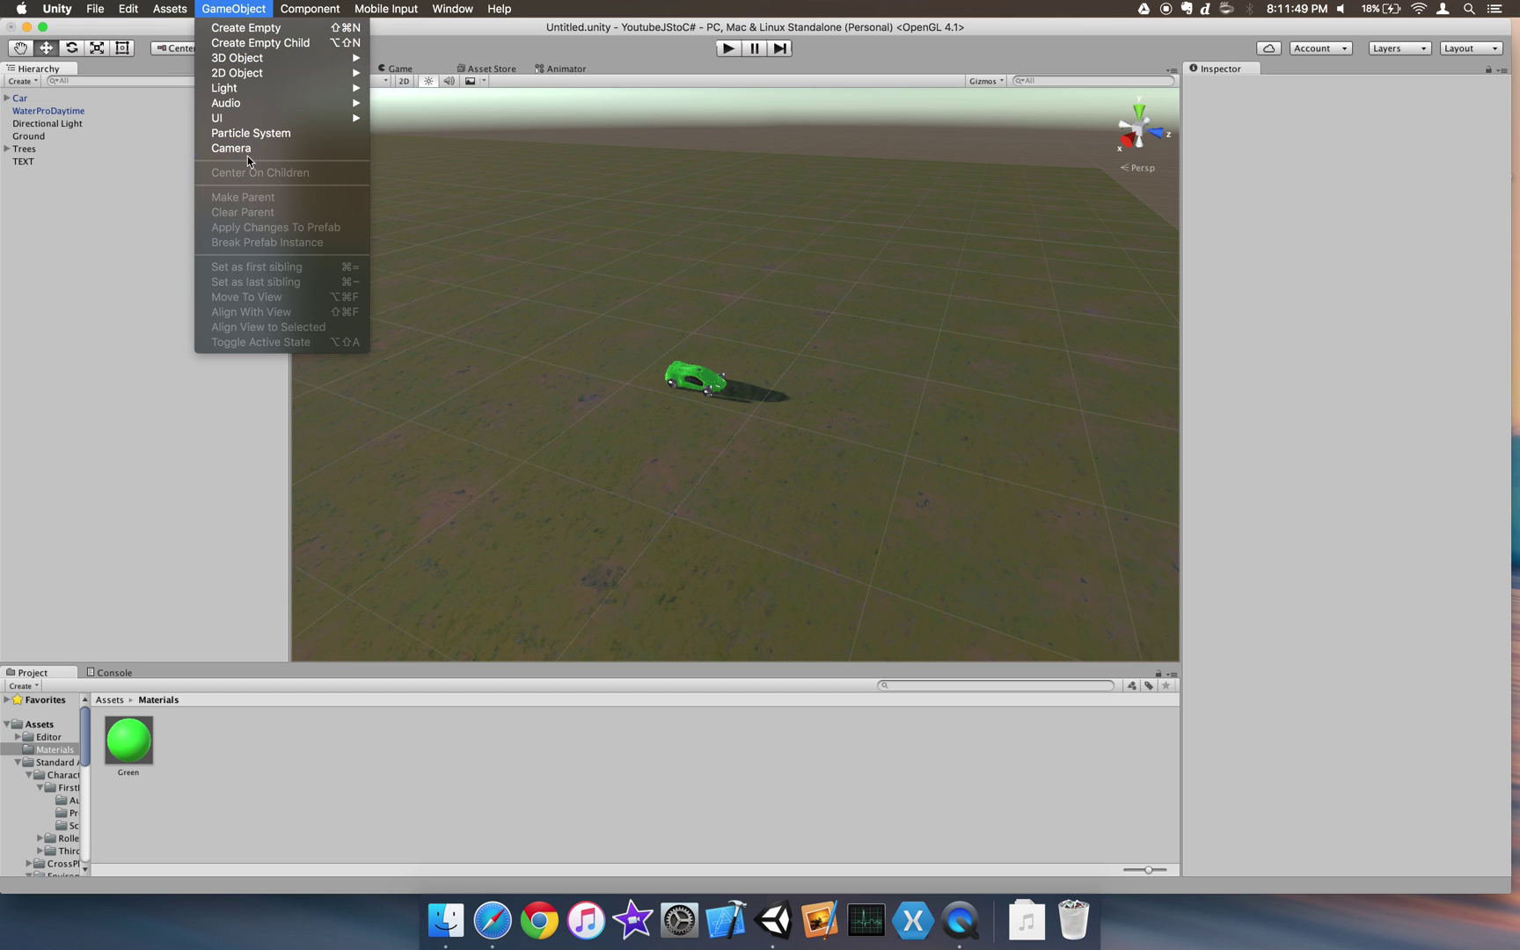
left_click(73, 284)
Step: Add a camera named Main Camera and parent it under Car
right_click(62, 271)
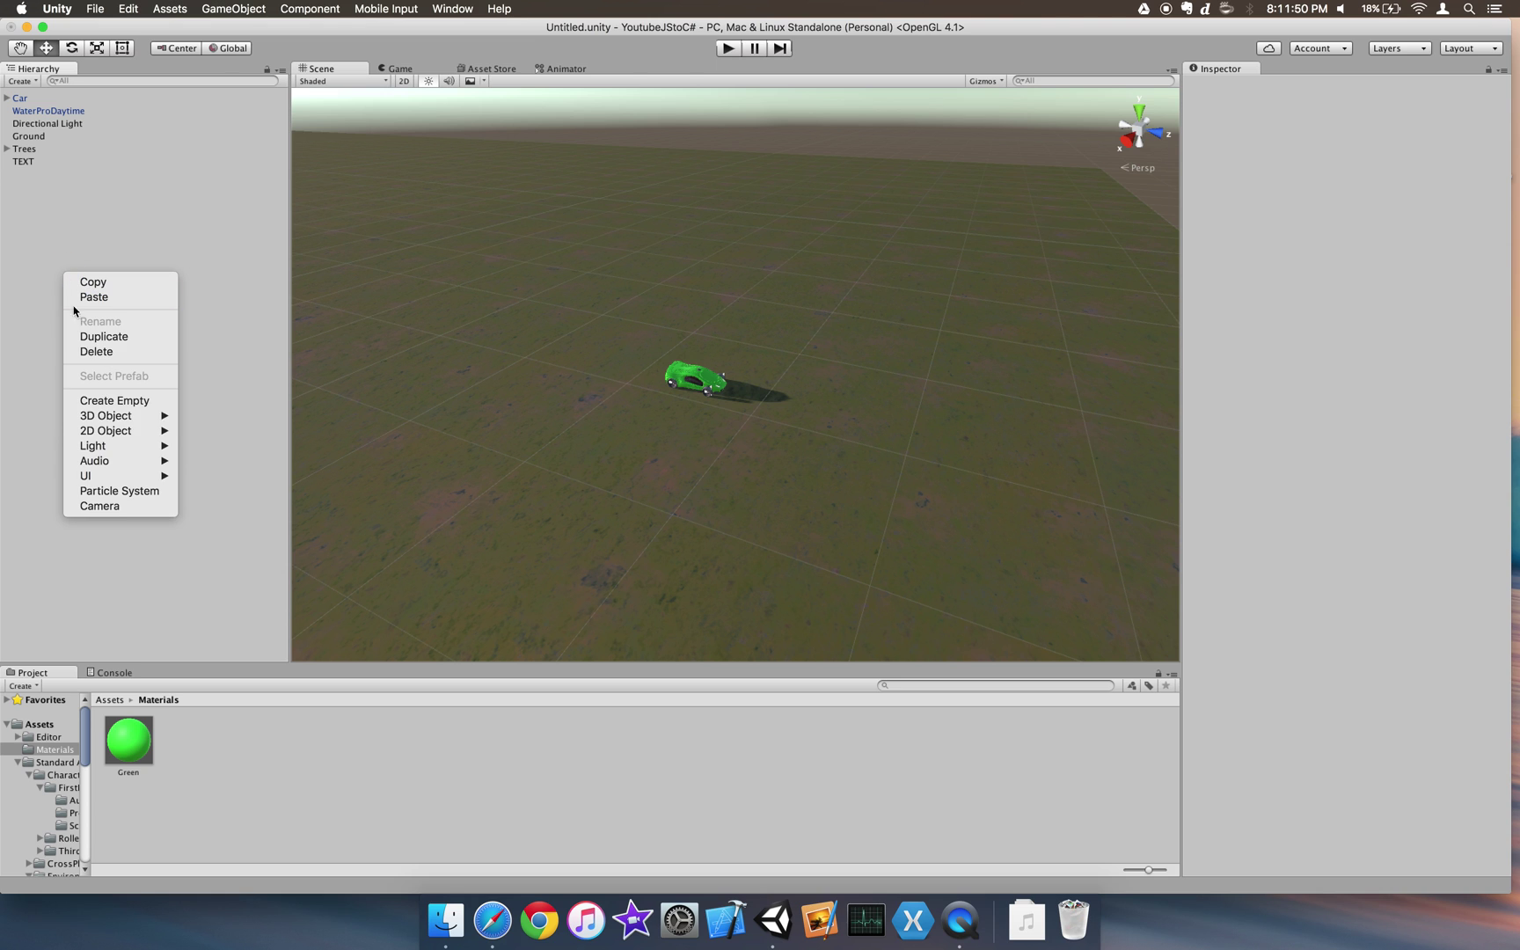
left_click(122, 507)
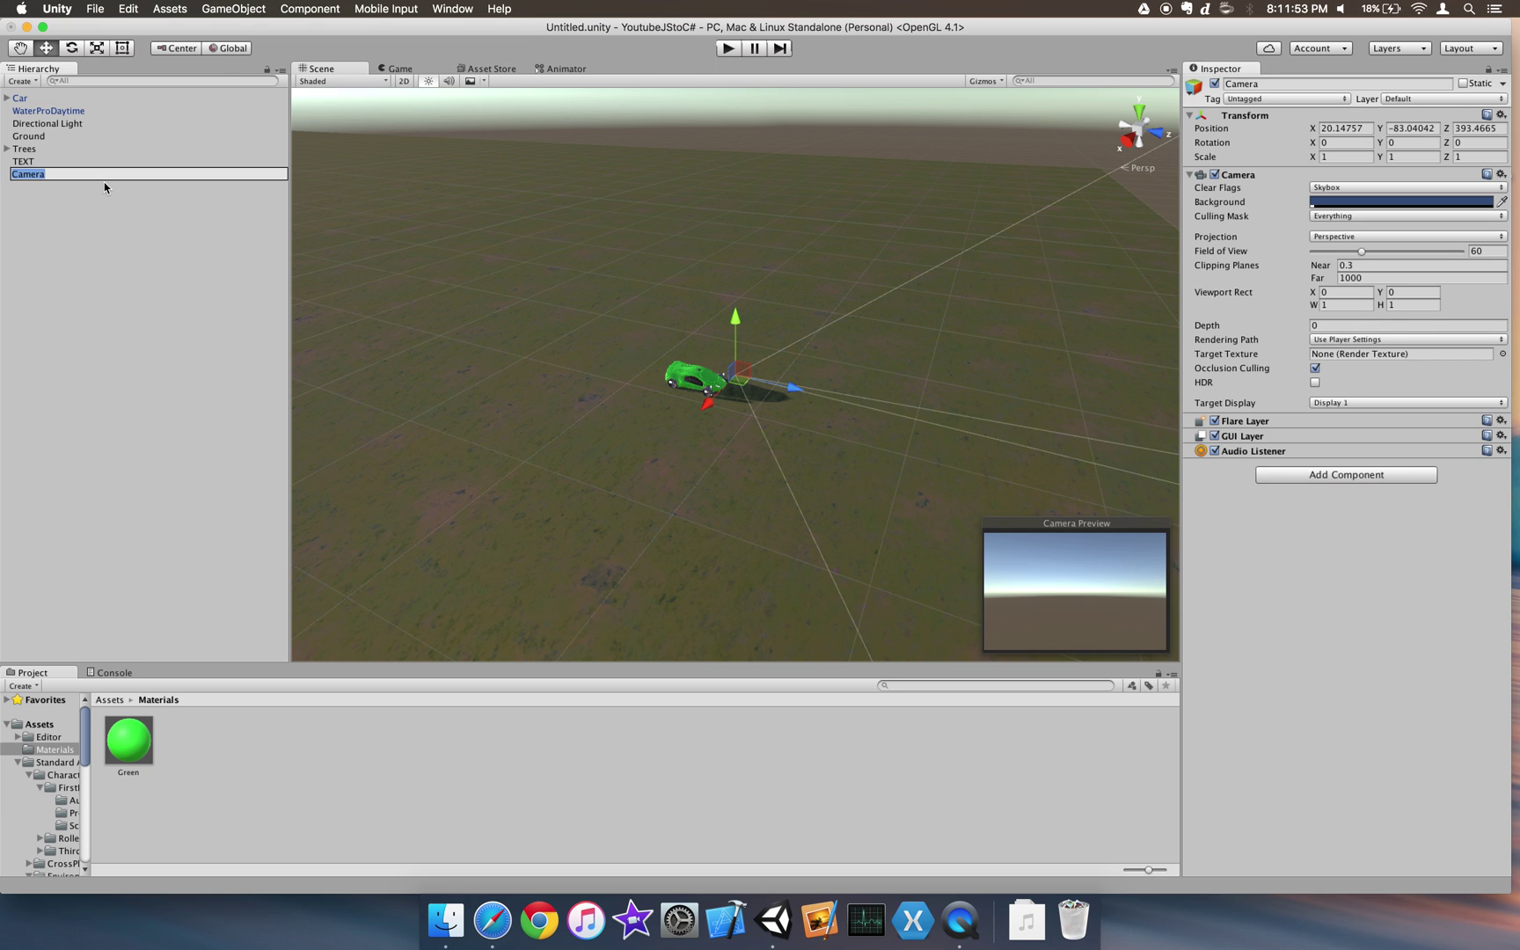
type("Main Cameer")
key("BackSpace")
key("BackSpace")
type("ra")
key("Return")
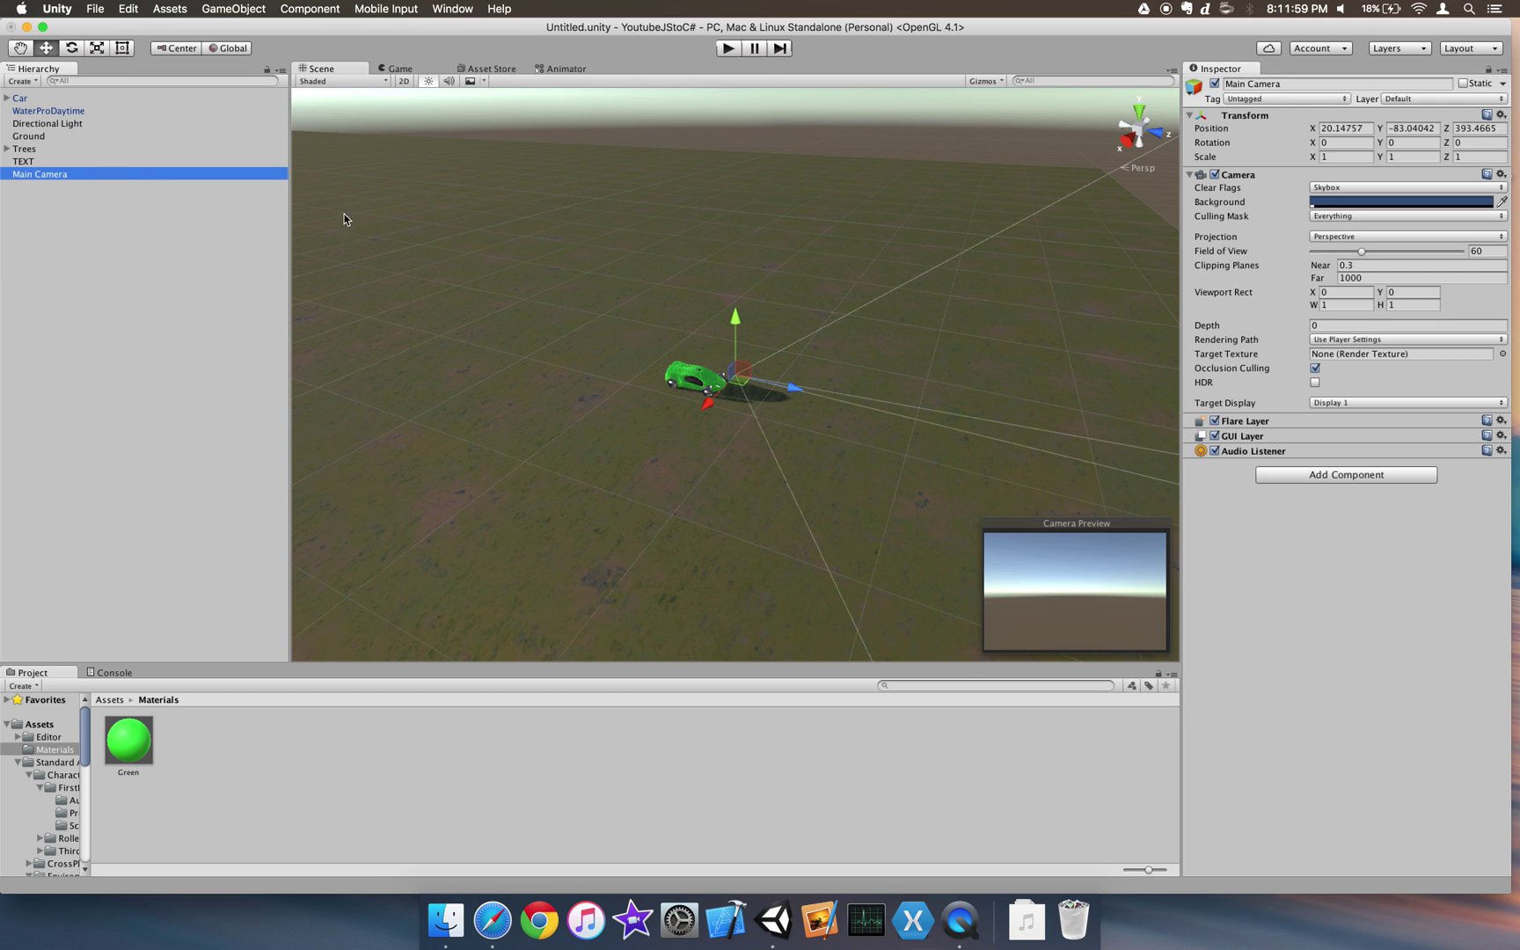
left_click_drag(97, 174, 76, 100)
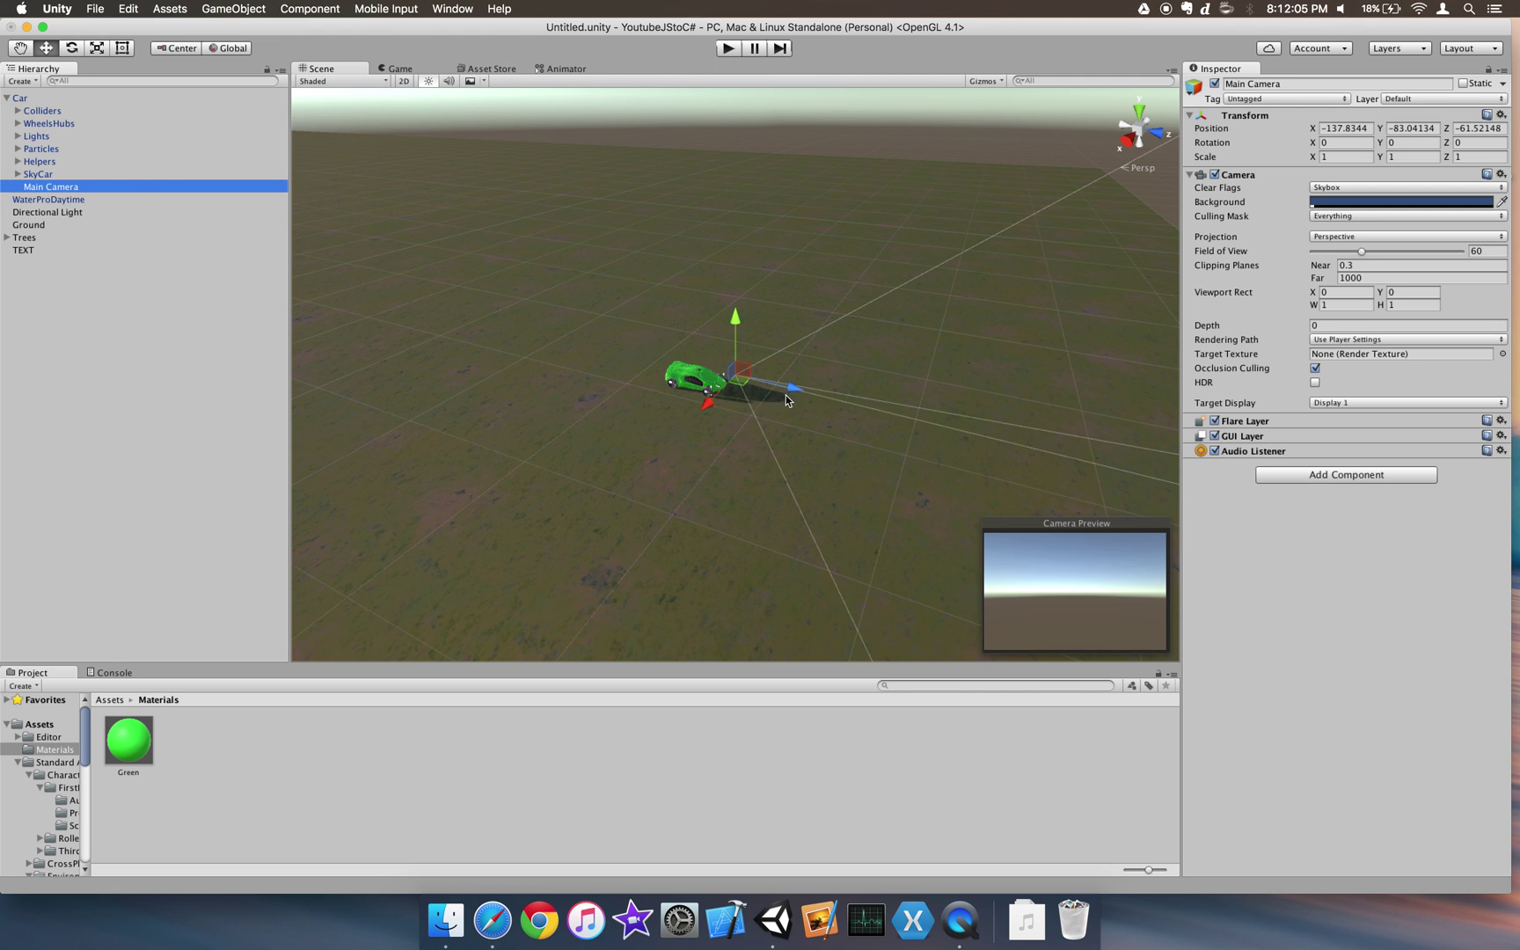
Step: Move Main Camera behind and above the car, to about -0.1, 3.2, -5.4
left_click_drag(788, 393, 642, 356)
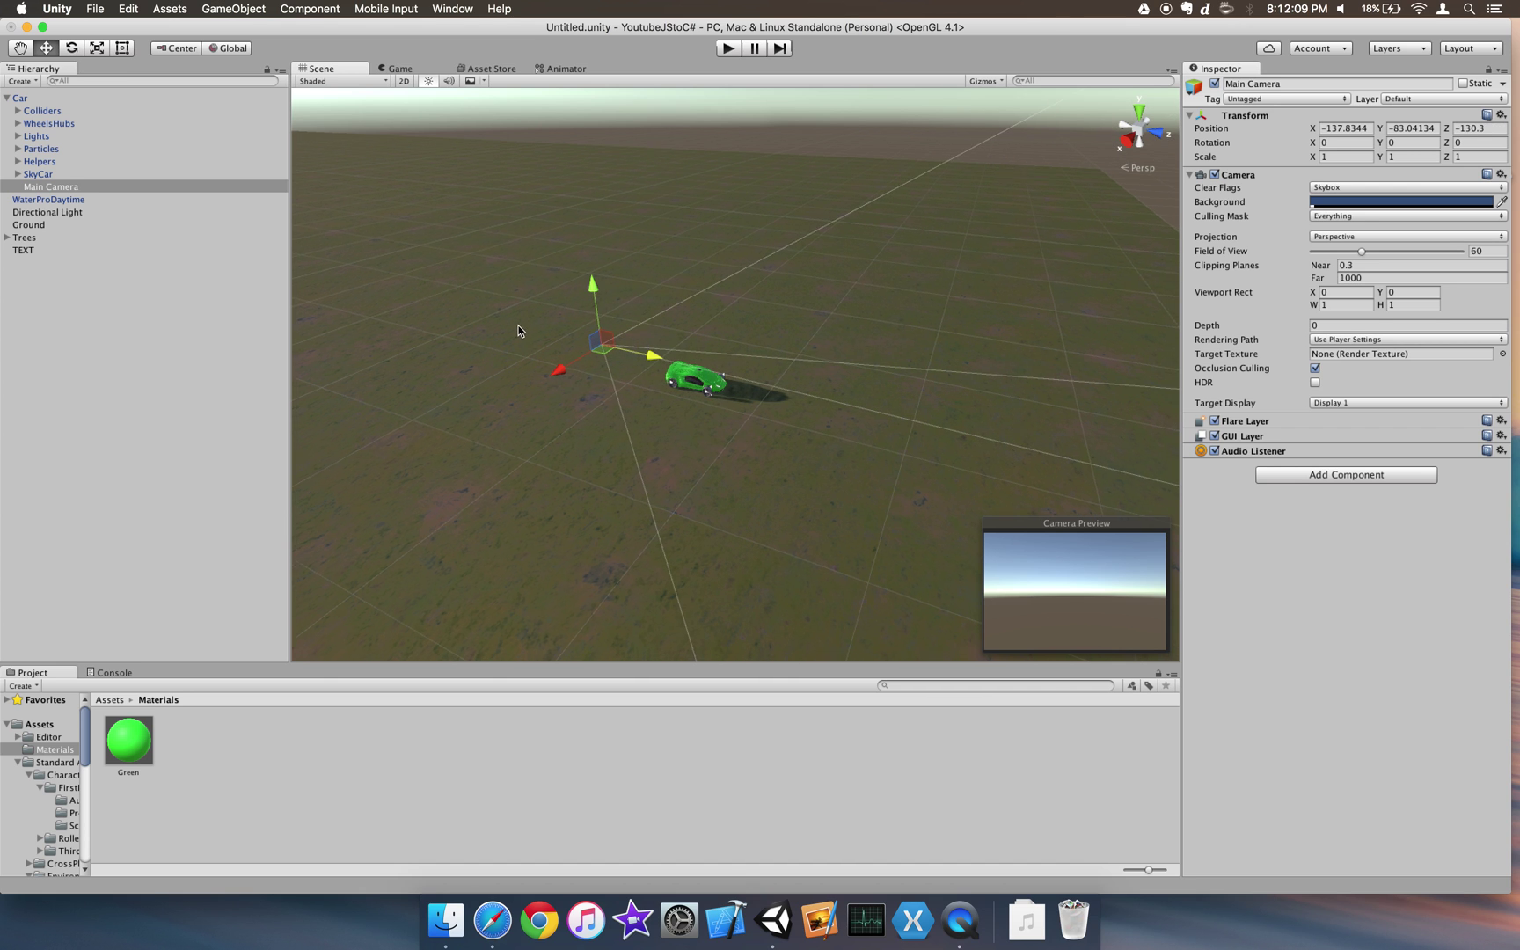
scroll(518, 331, "down", 3)
left_click_drag(609, 288, 333, 277)
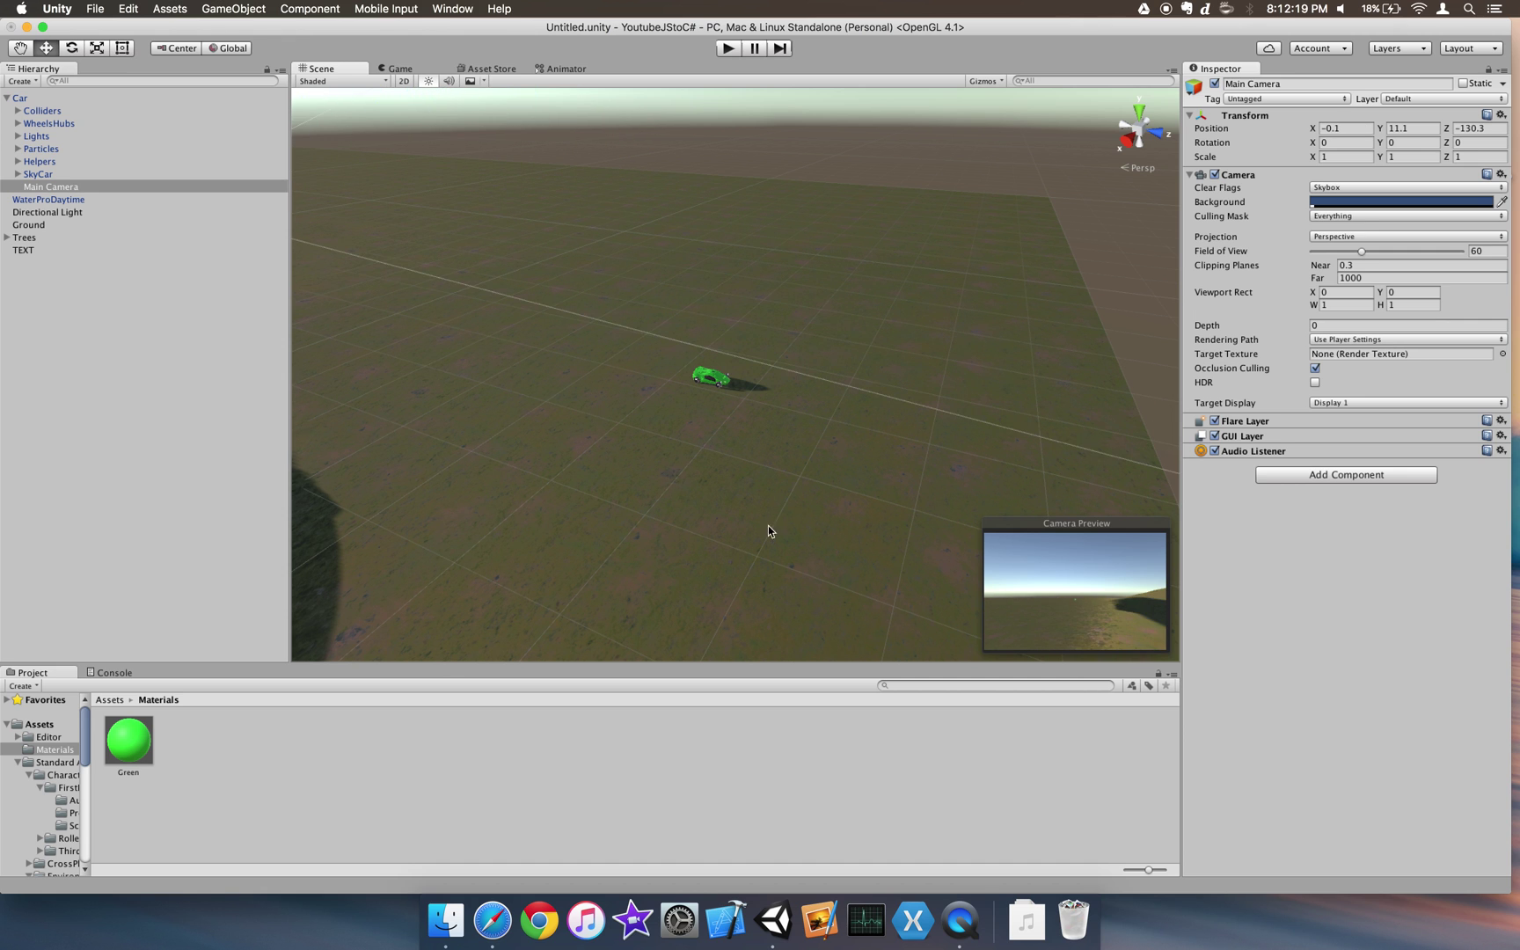
scroll(483, 227, "down", 5)
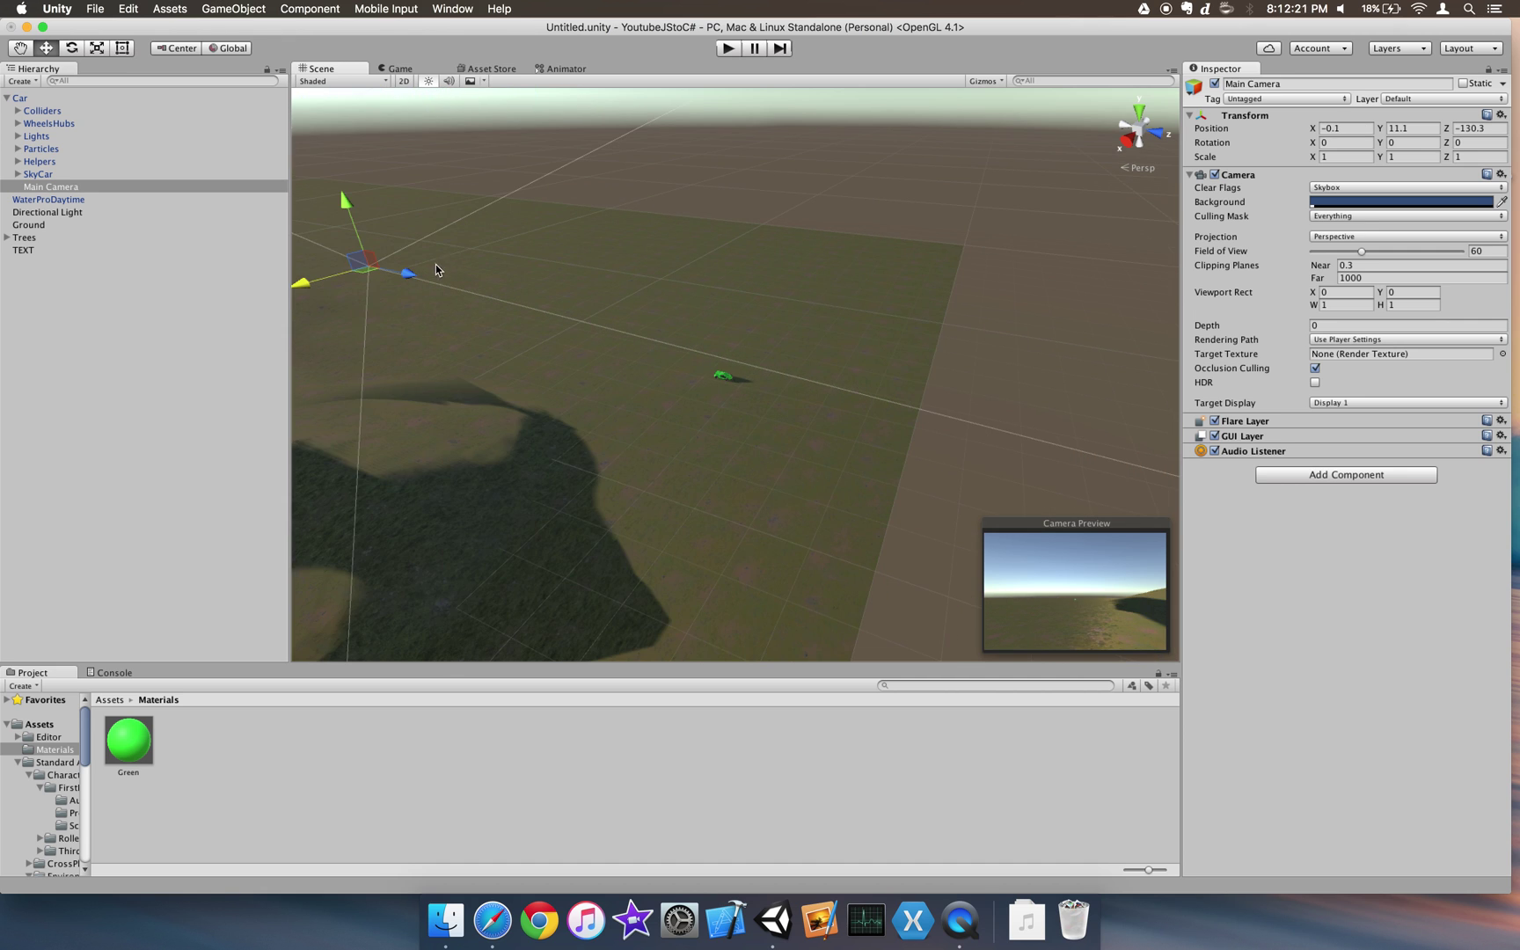
left_click_drag(412, 274, 657, 322)
left_click_drag(594, 240, 599, 271)
left_click_drag(664, 346, 745, 384)
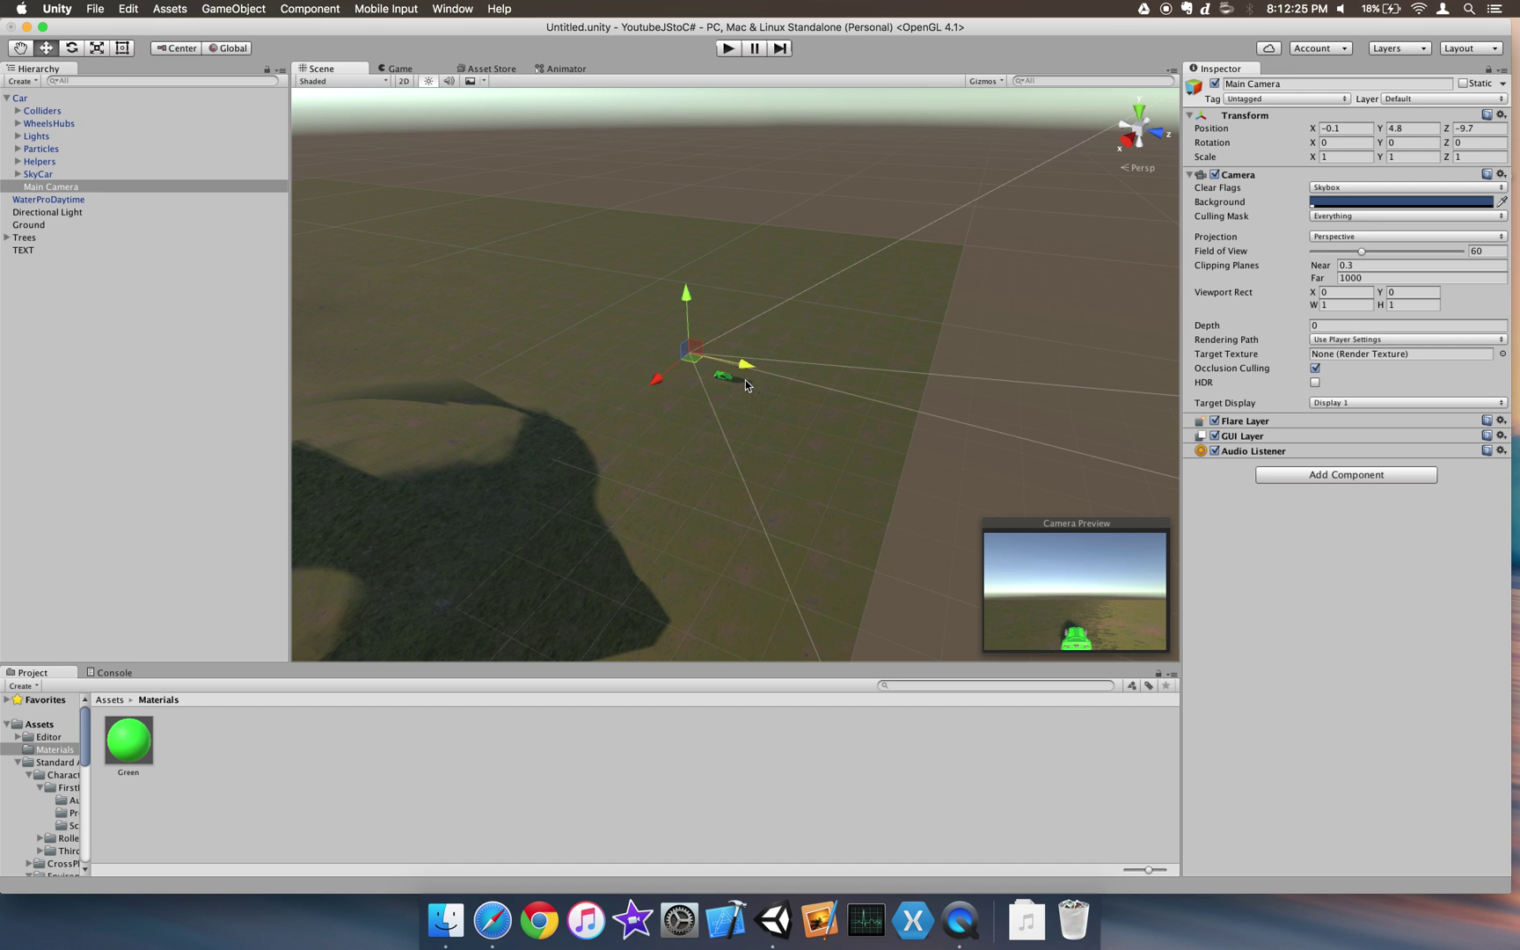
left_click_drag(686, 295, 693, 307)
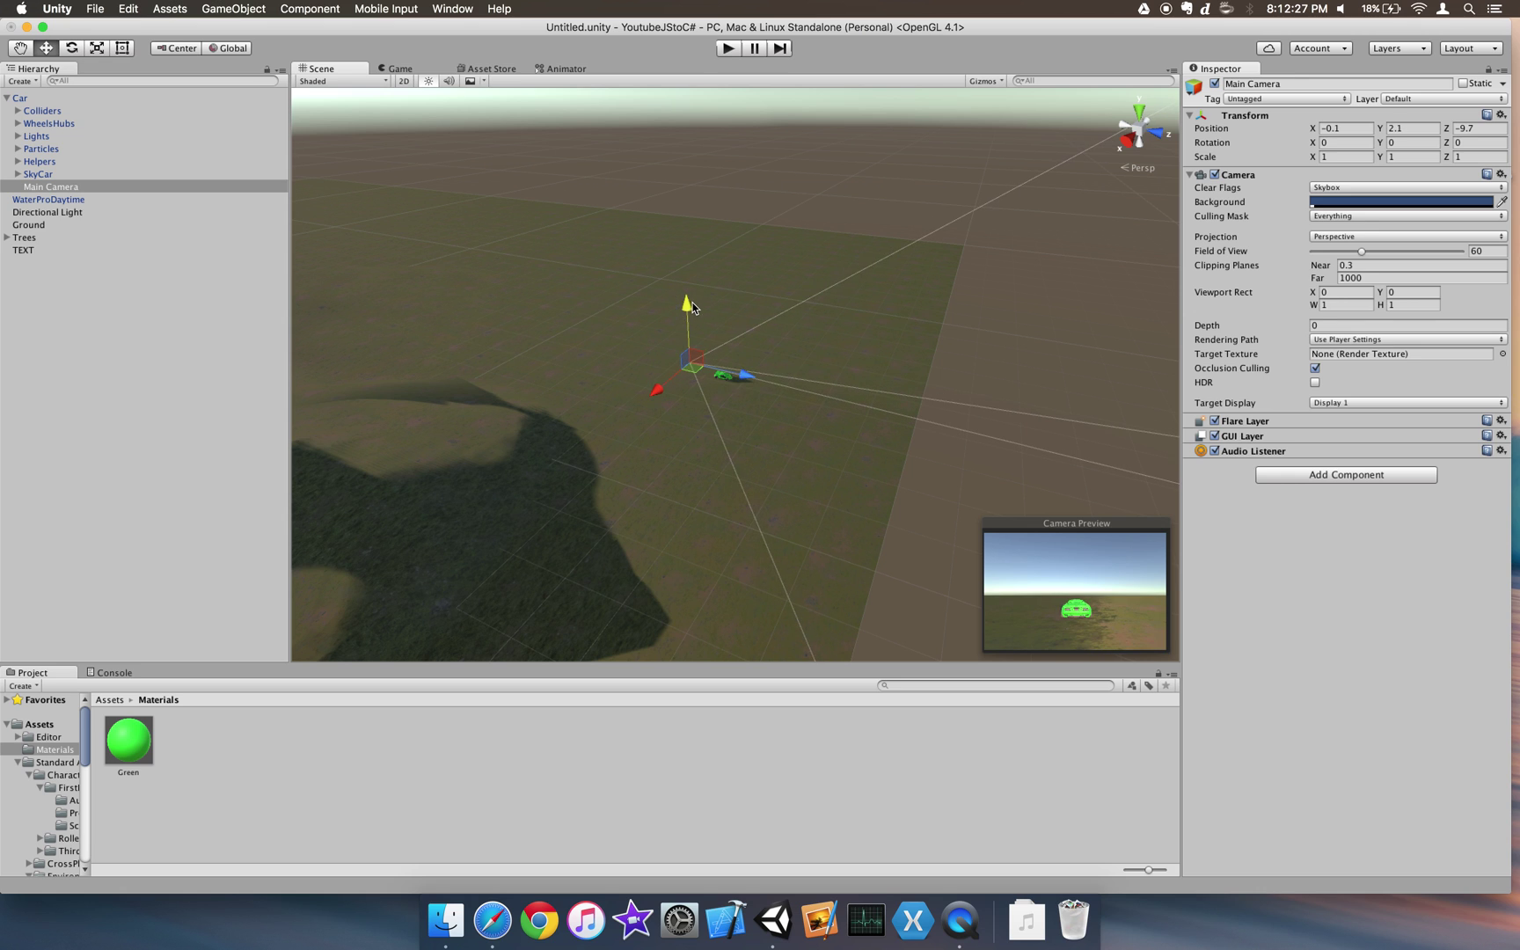
left_click_drag(737, 374, 761, 384)
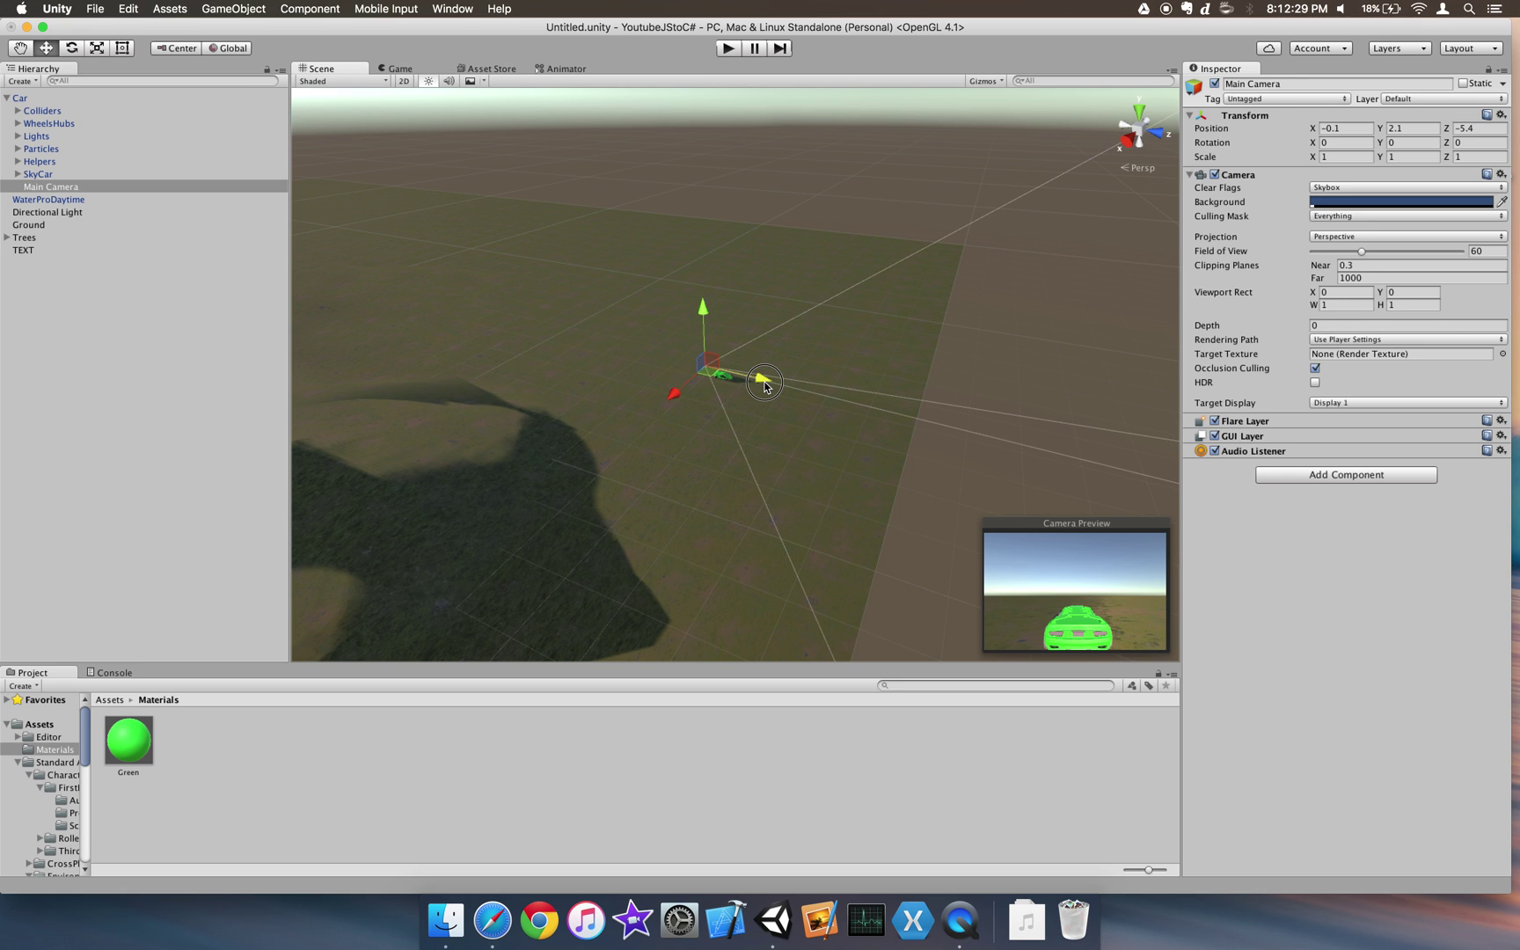
left_click_drag(702, 310, 702, 302)
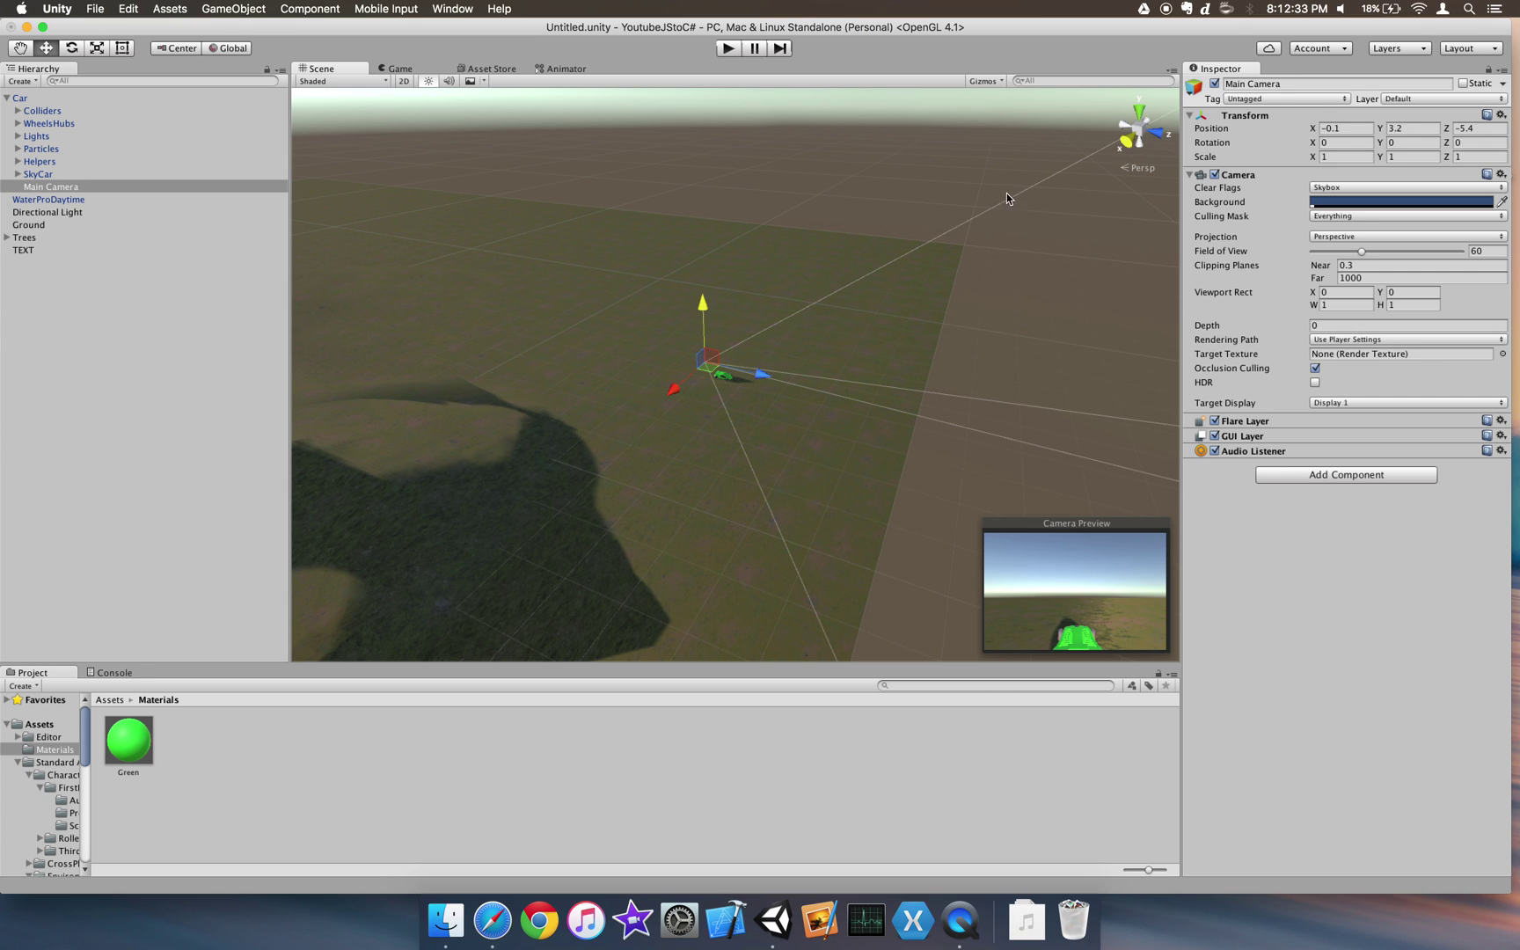
left_click(1342, 141)
Step: Set Main Camera's Rotation X to 10, collapse Car's children, and enter Play mode
type("10")
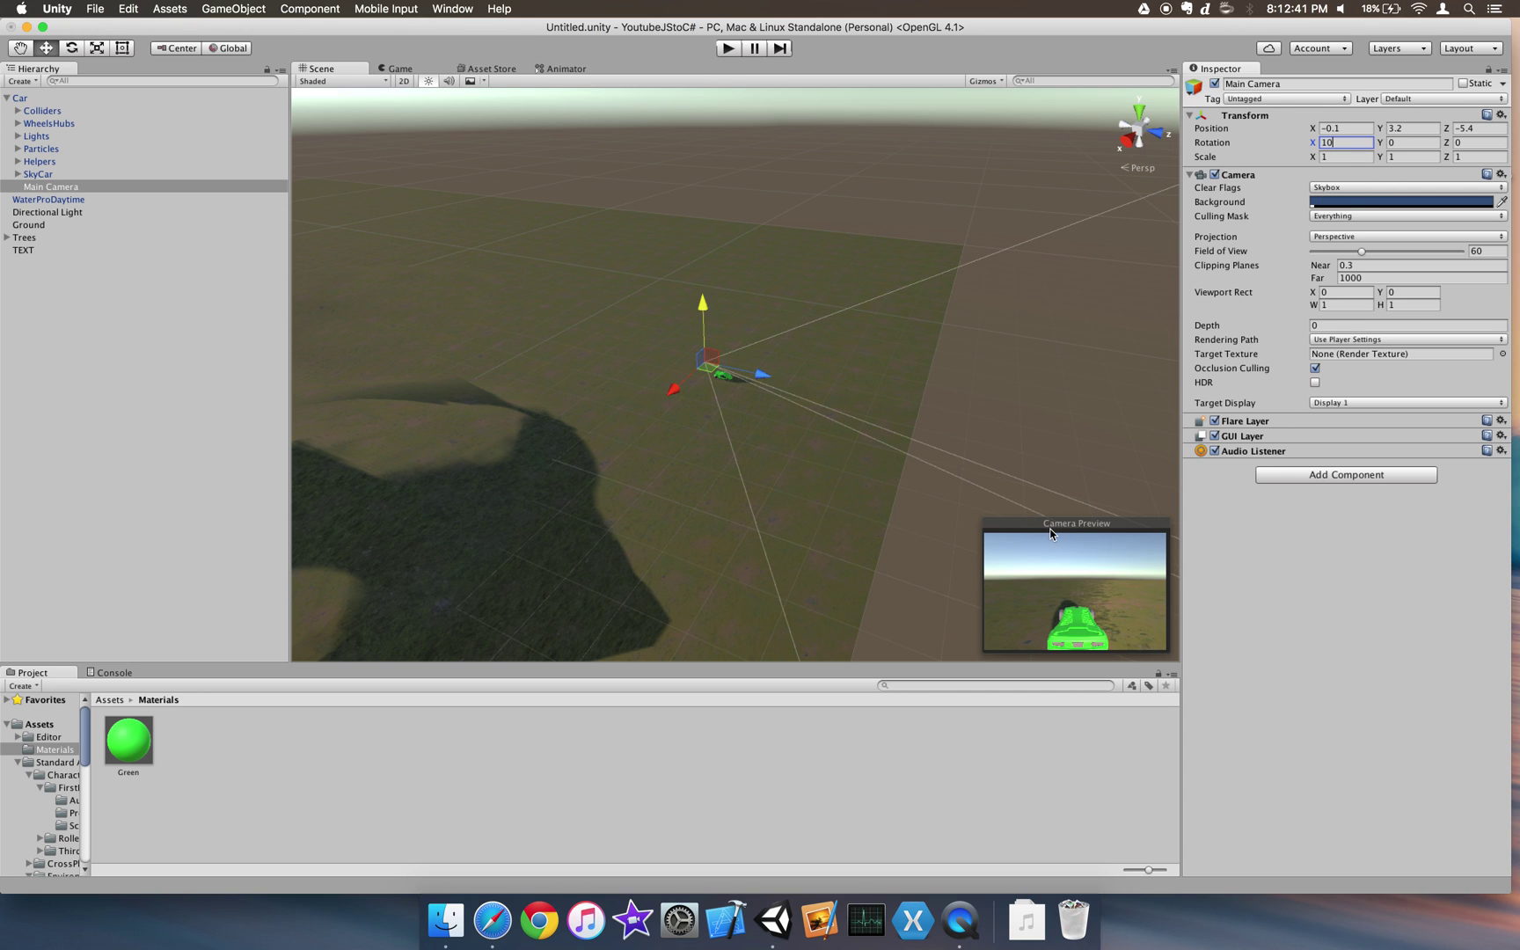
left_click(251, 248)
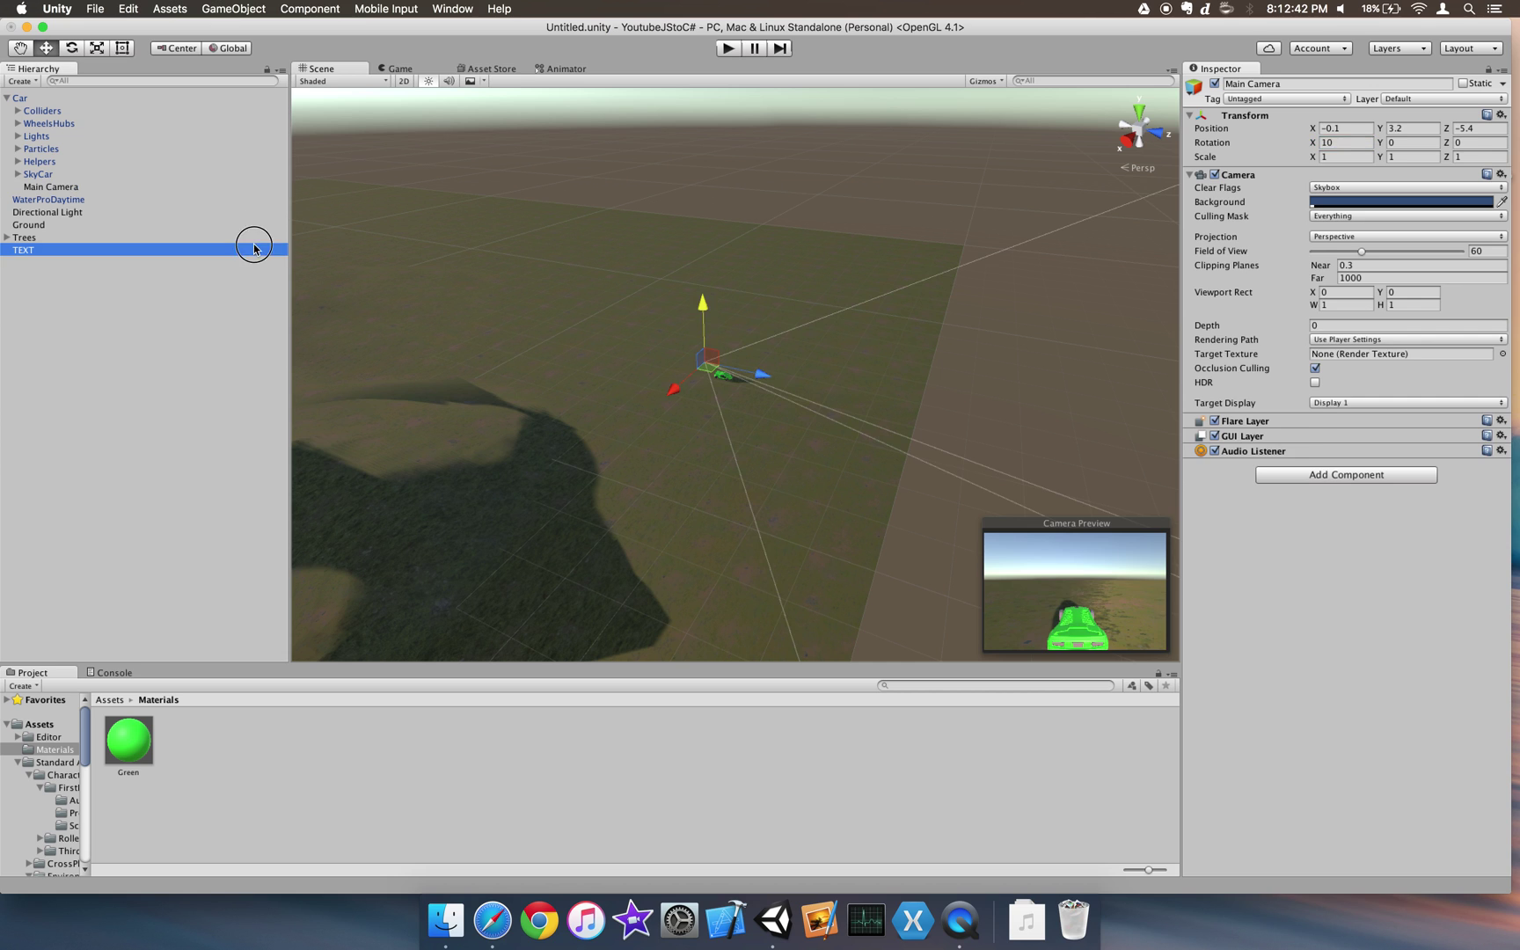
left_click(180, 198)
left_click(230, 109)
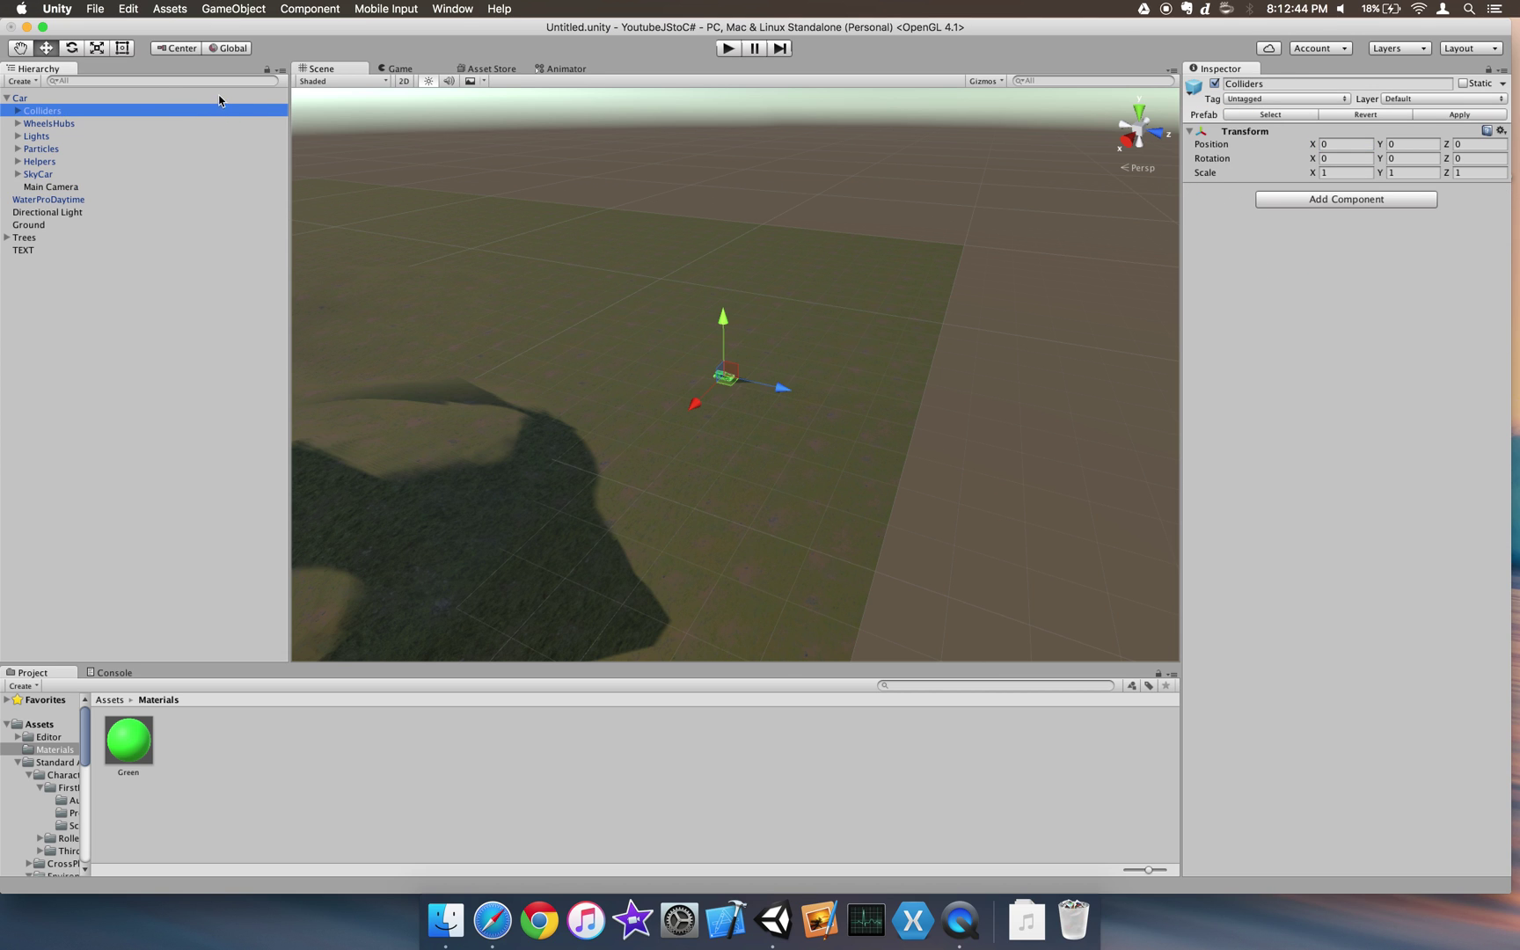
left_click(7, 97)
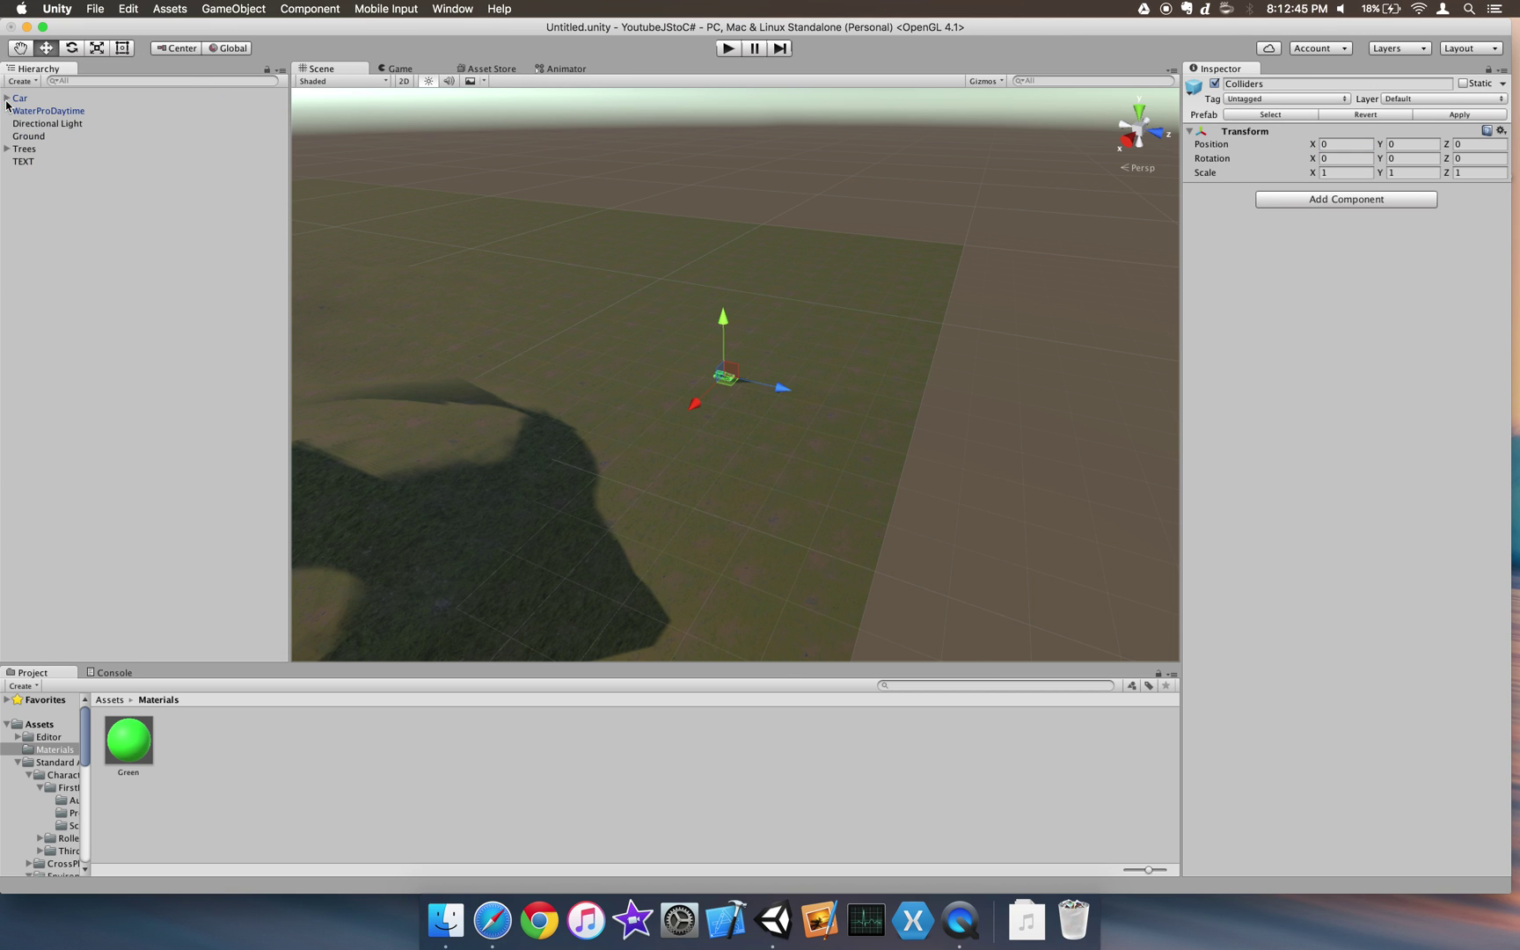
left_click(726, 49)
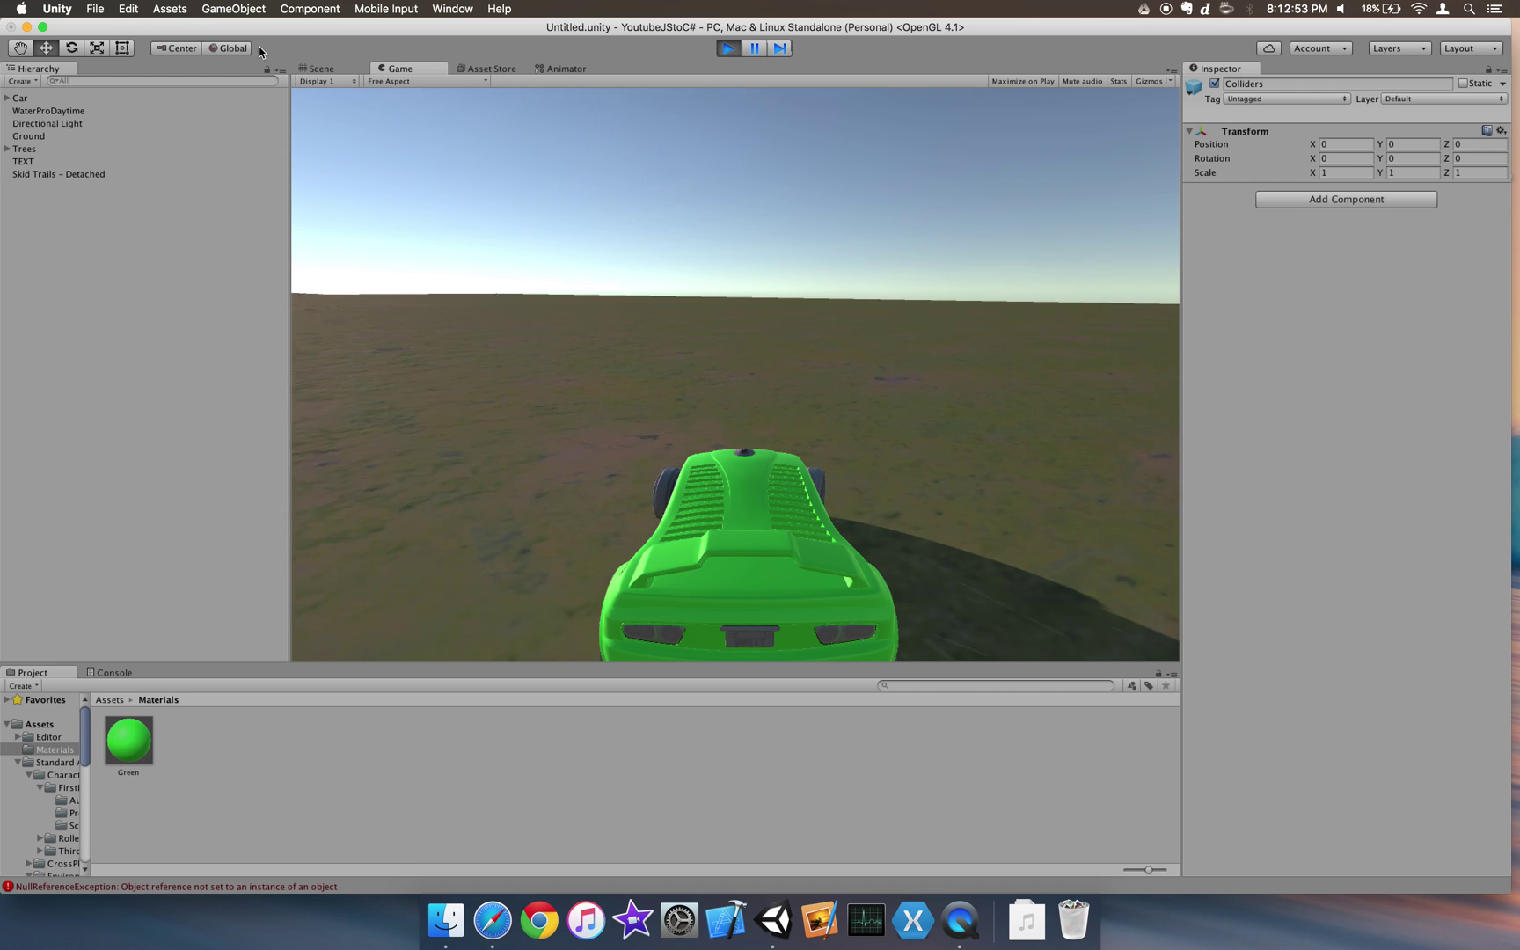
Step: Drive the car over the grassy hills, steering left and right toward the trees
key("a")
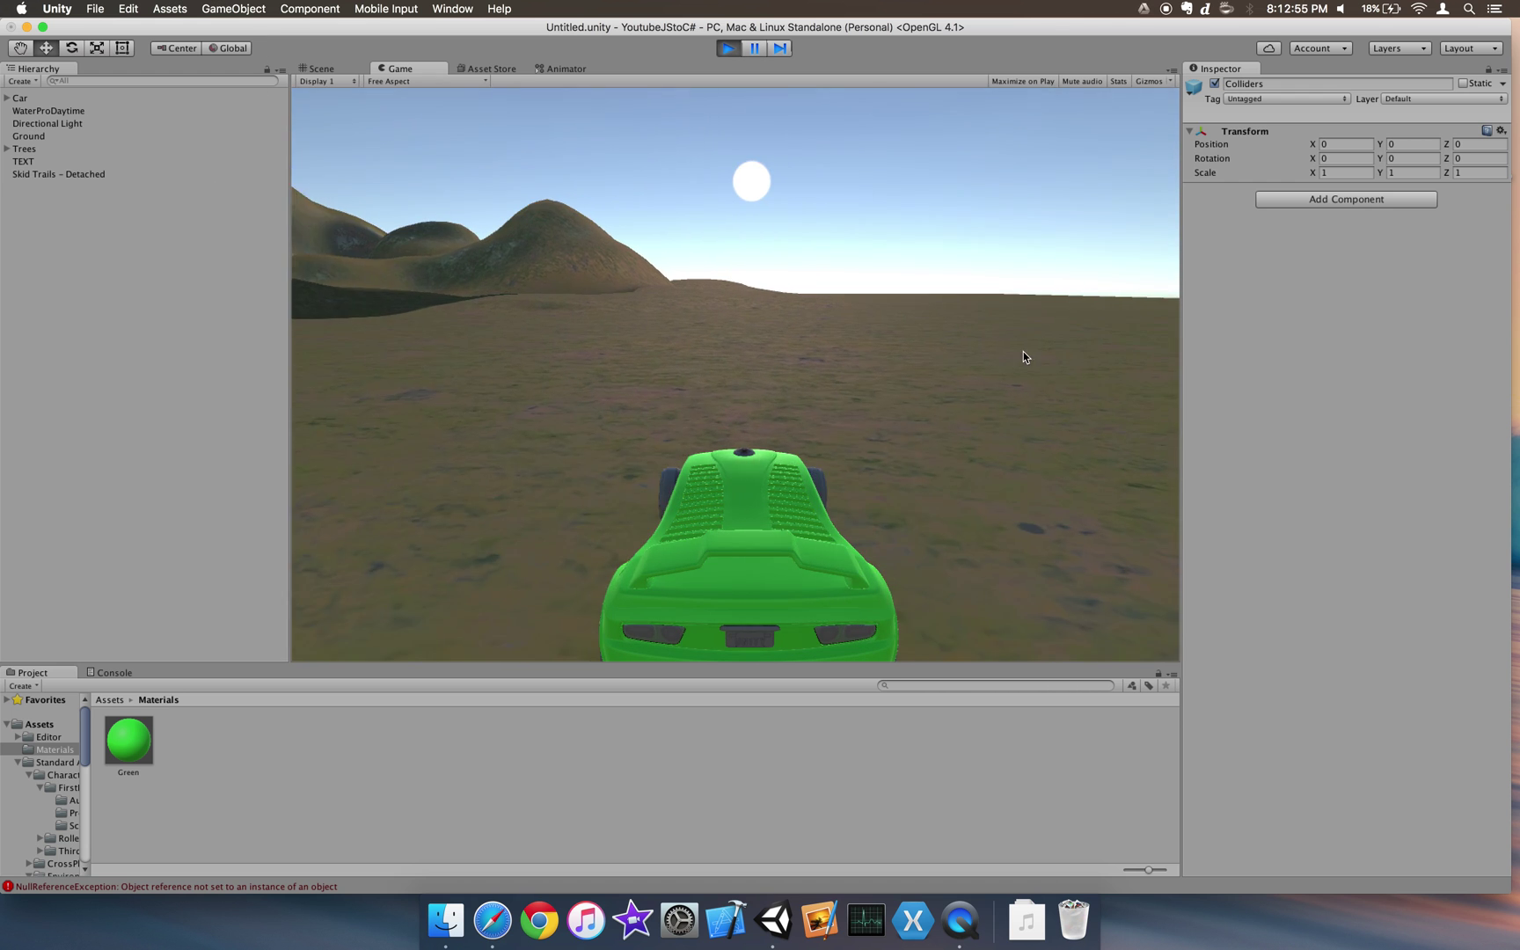
key("Left")
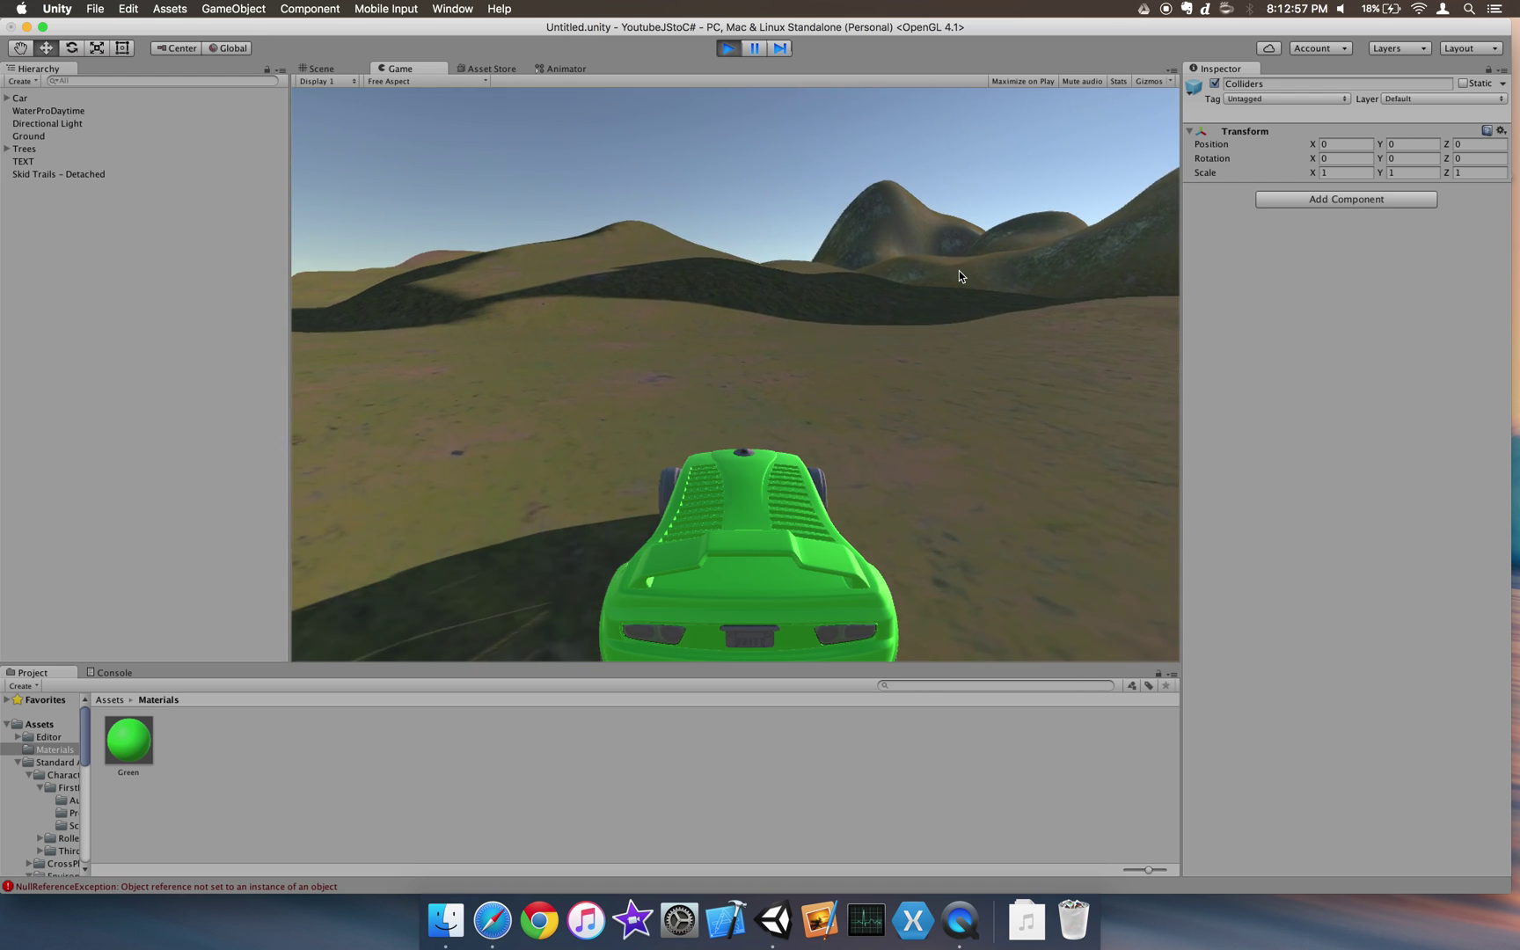
key("Up")
key("Right")
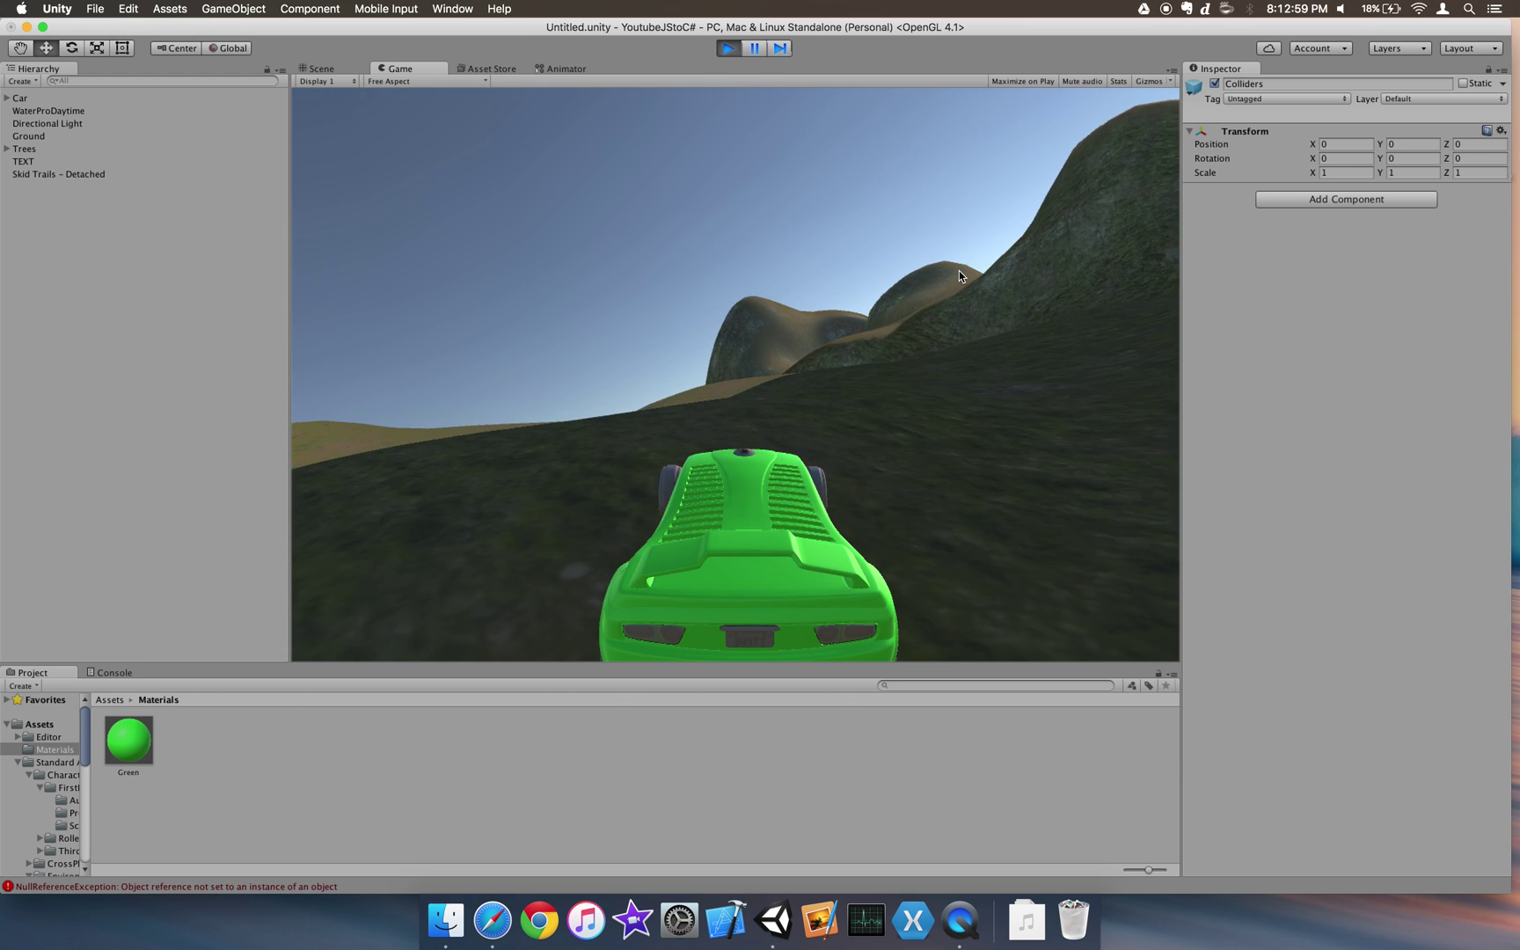
key("Left")
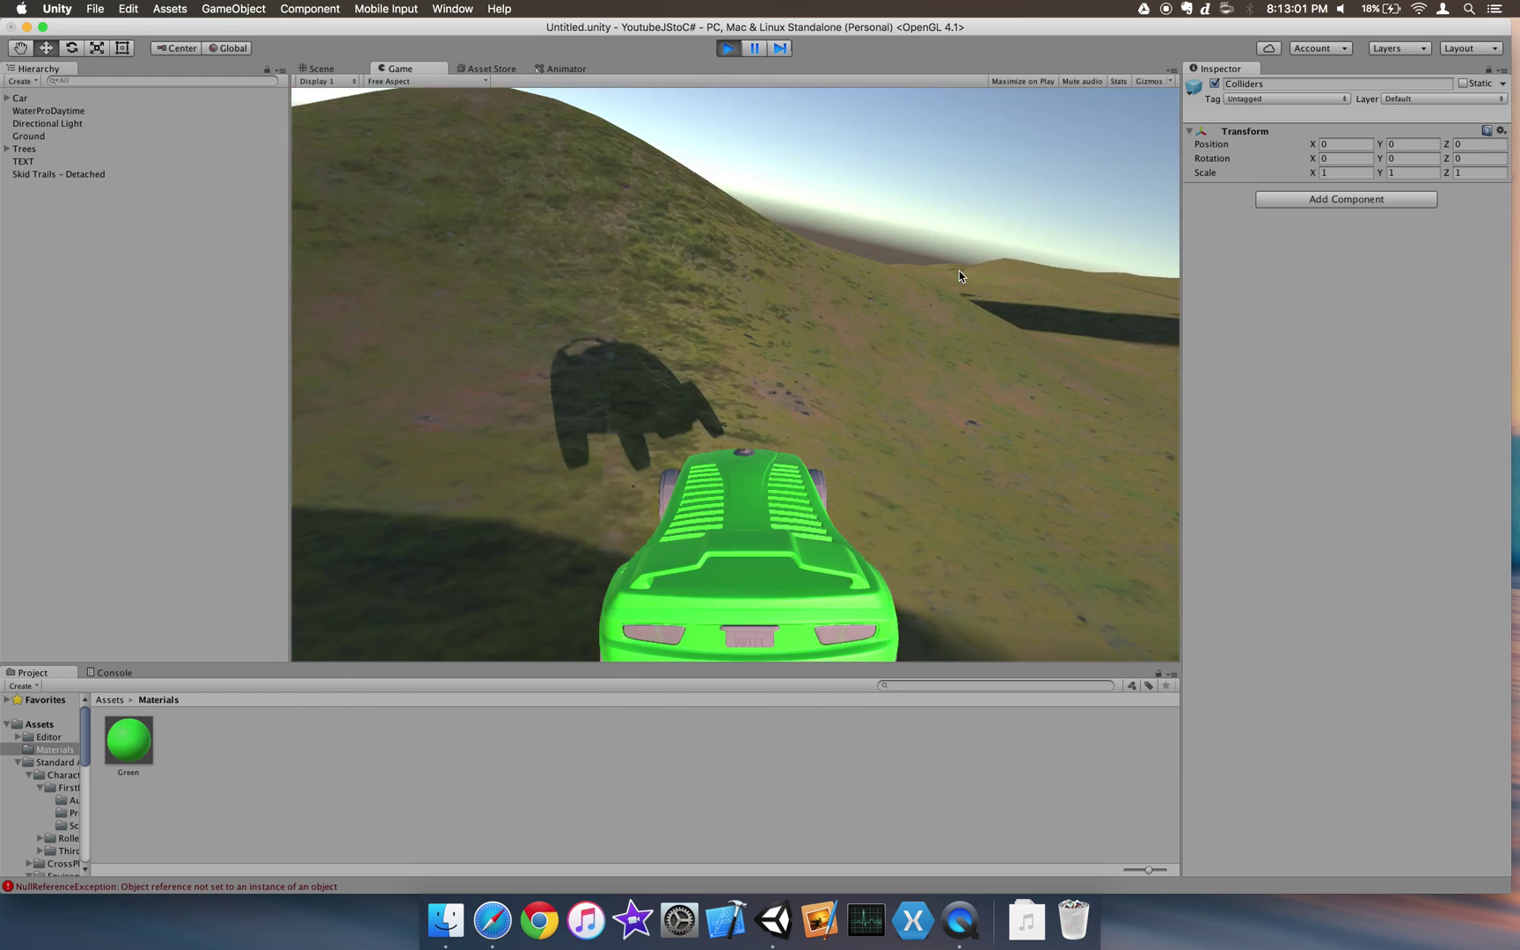
key("Left")
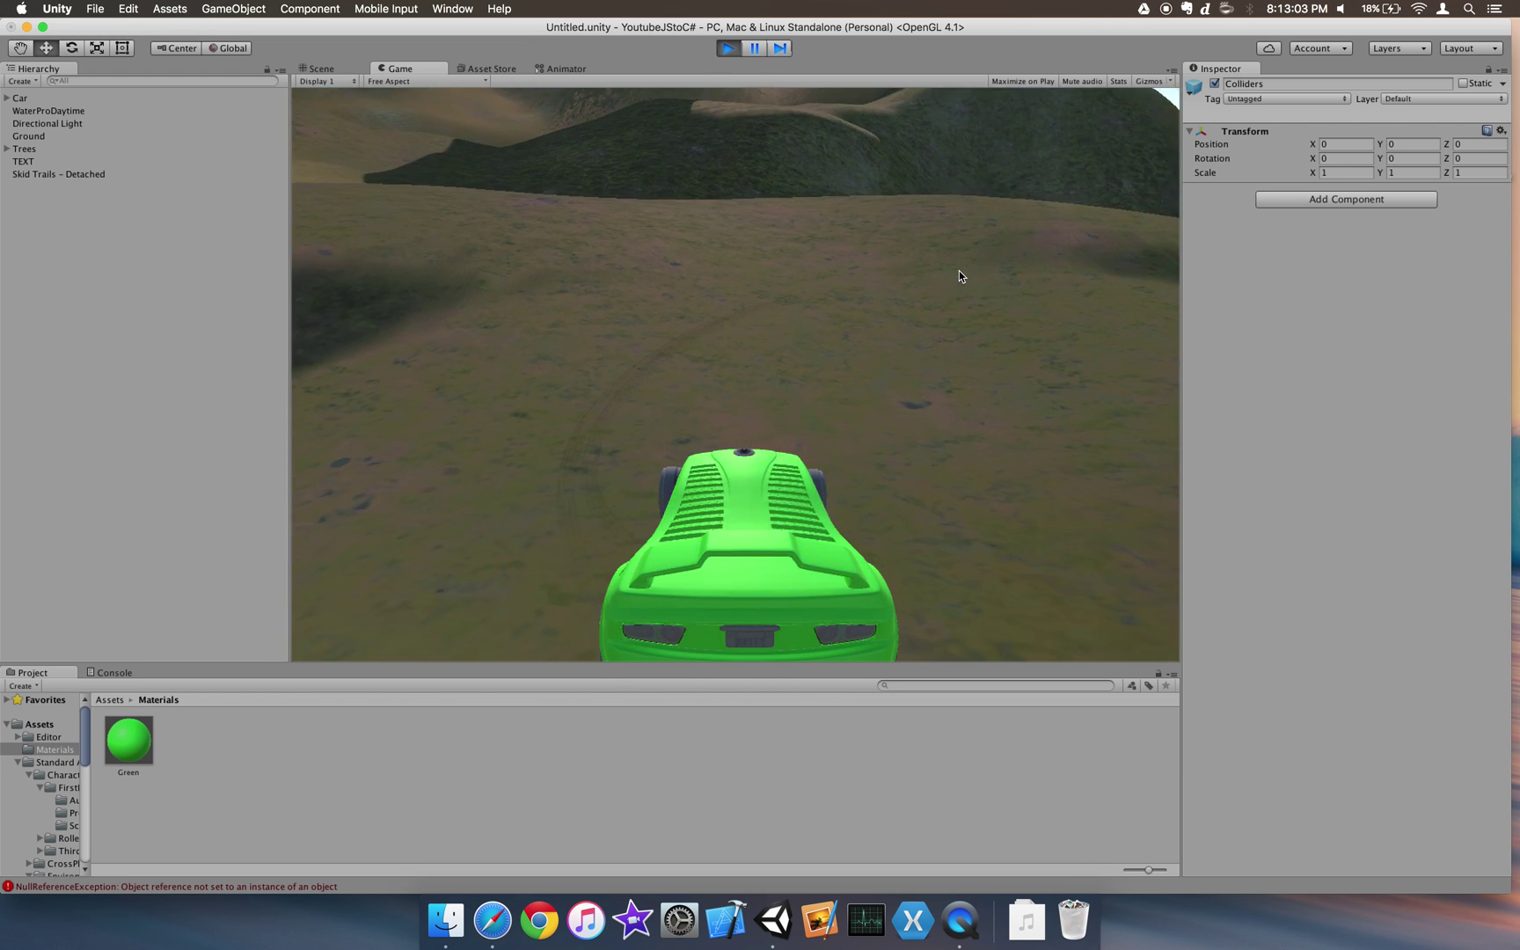
key("Up")
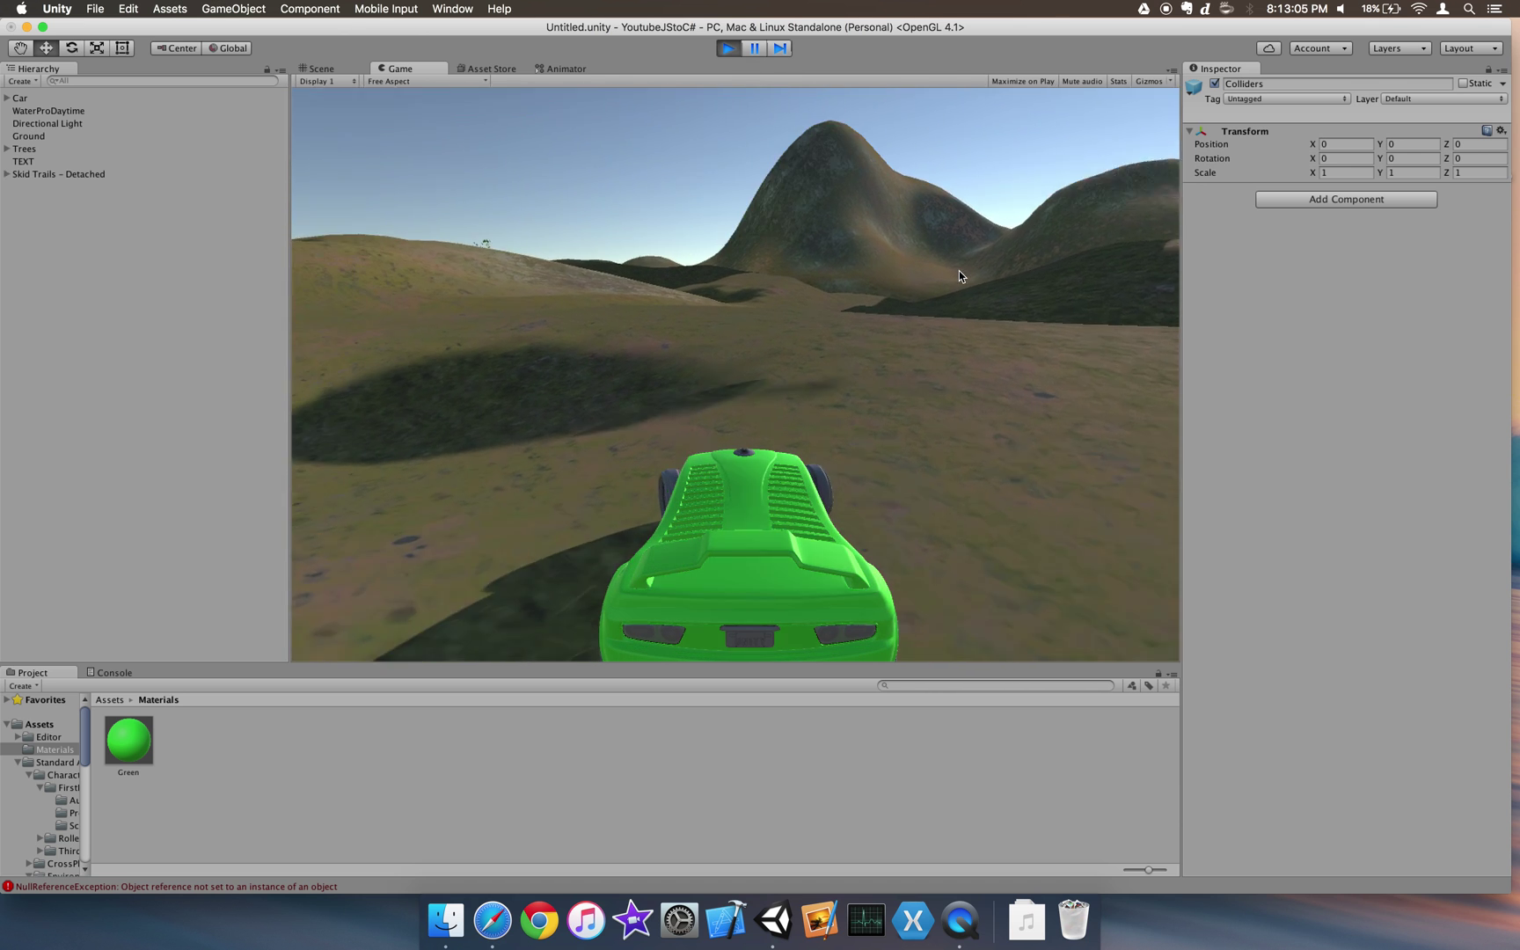
key("Left")
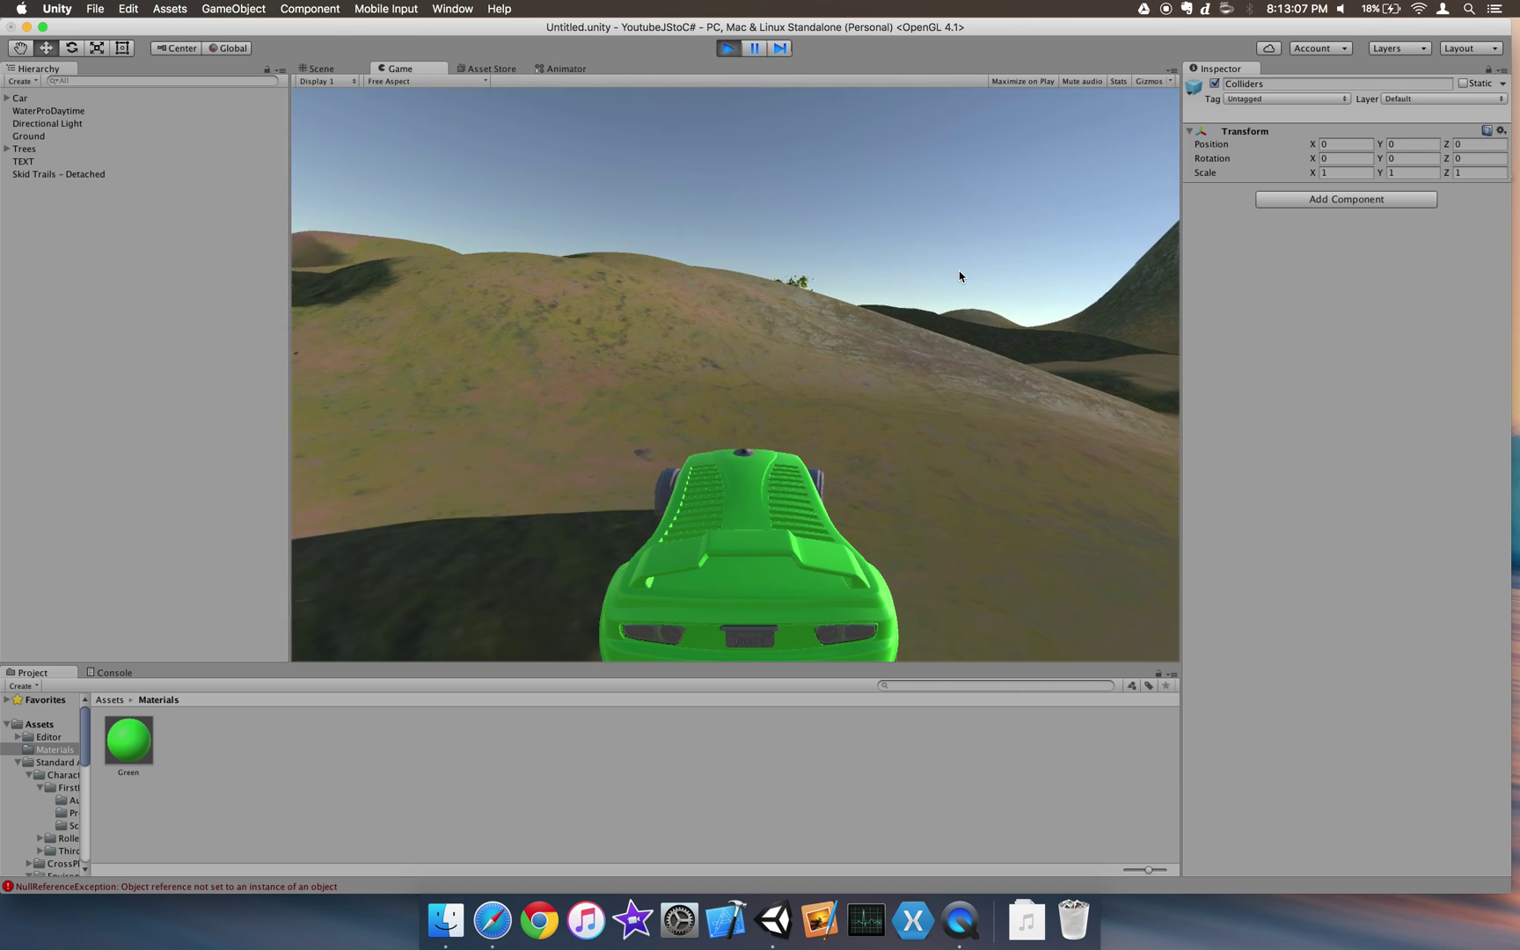
key("Right")
key("Left")
key("Up")
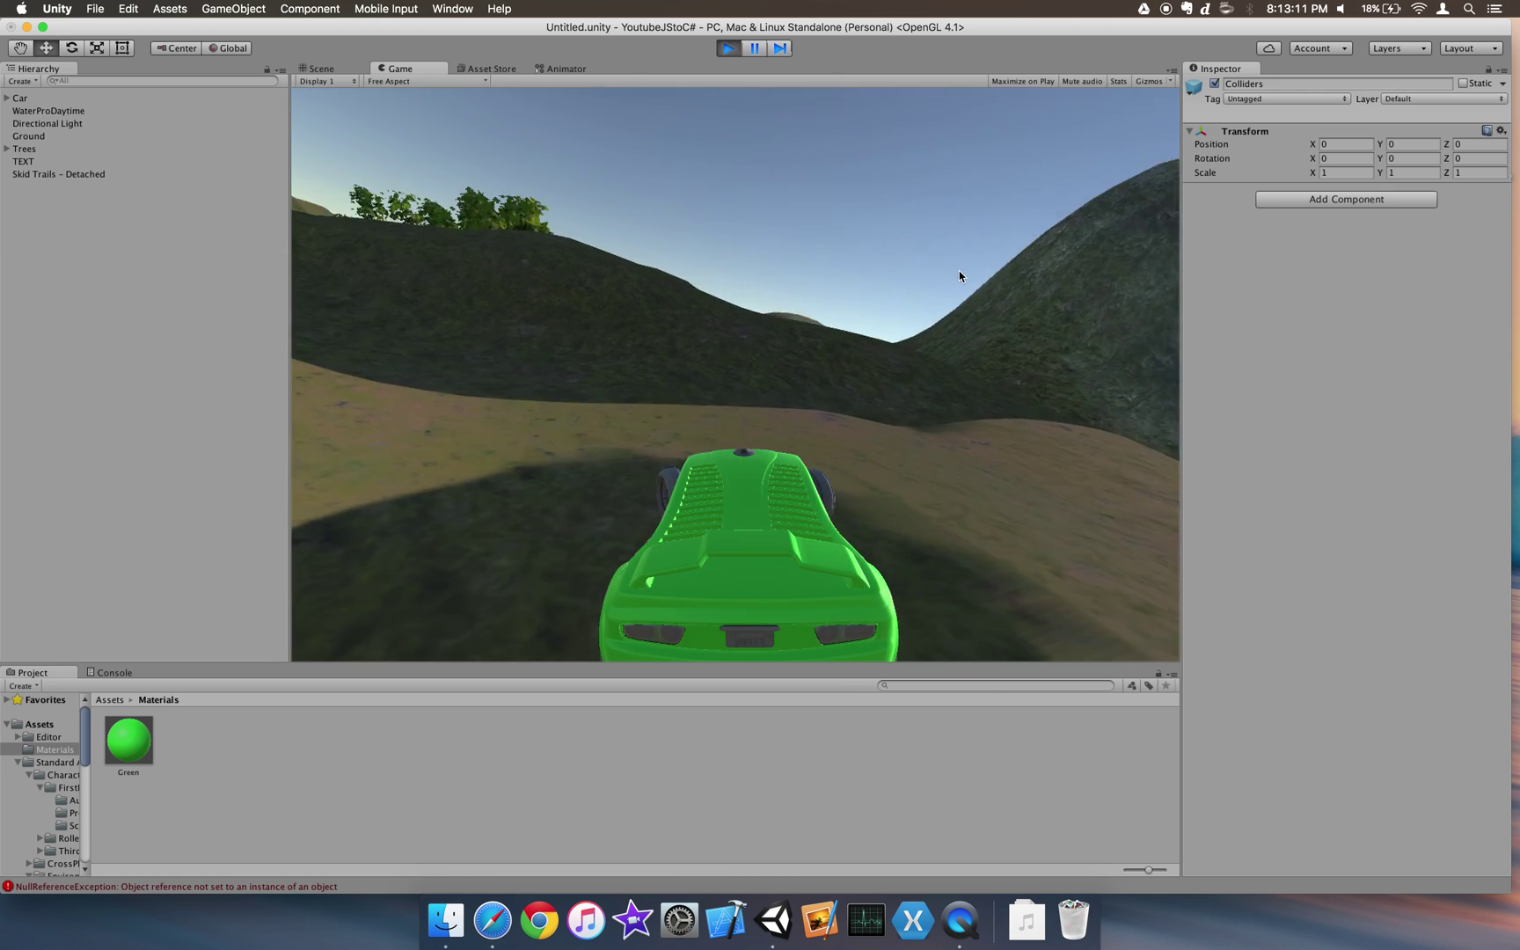
key("Left")
key("Right")
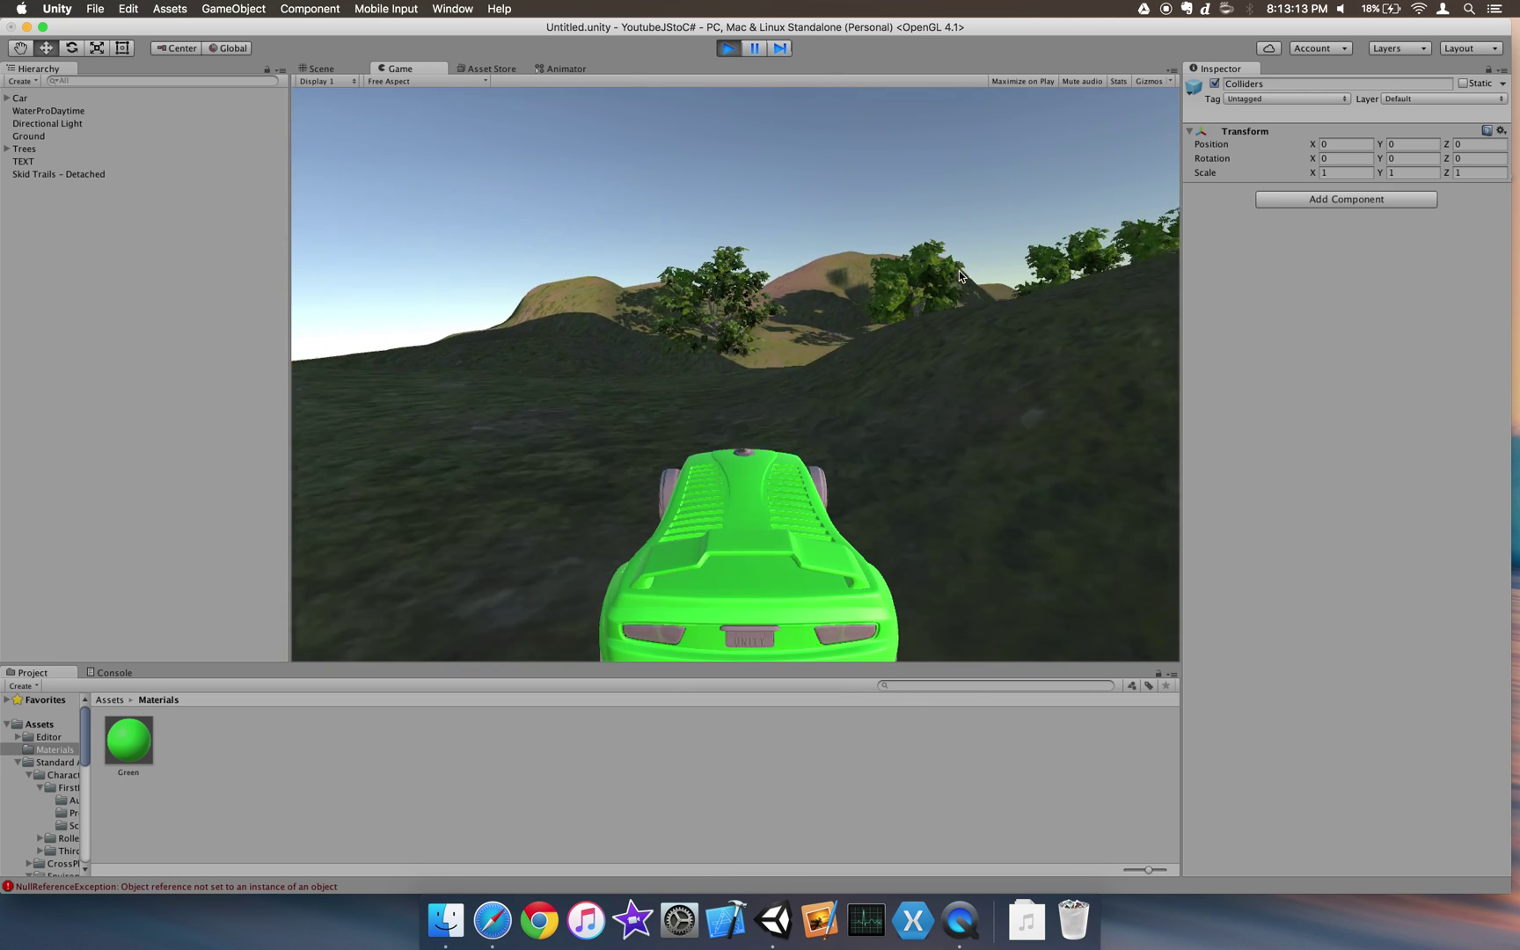
key("Up")
key("Up")
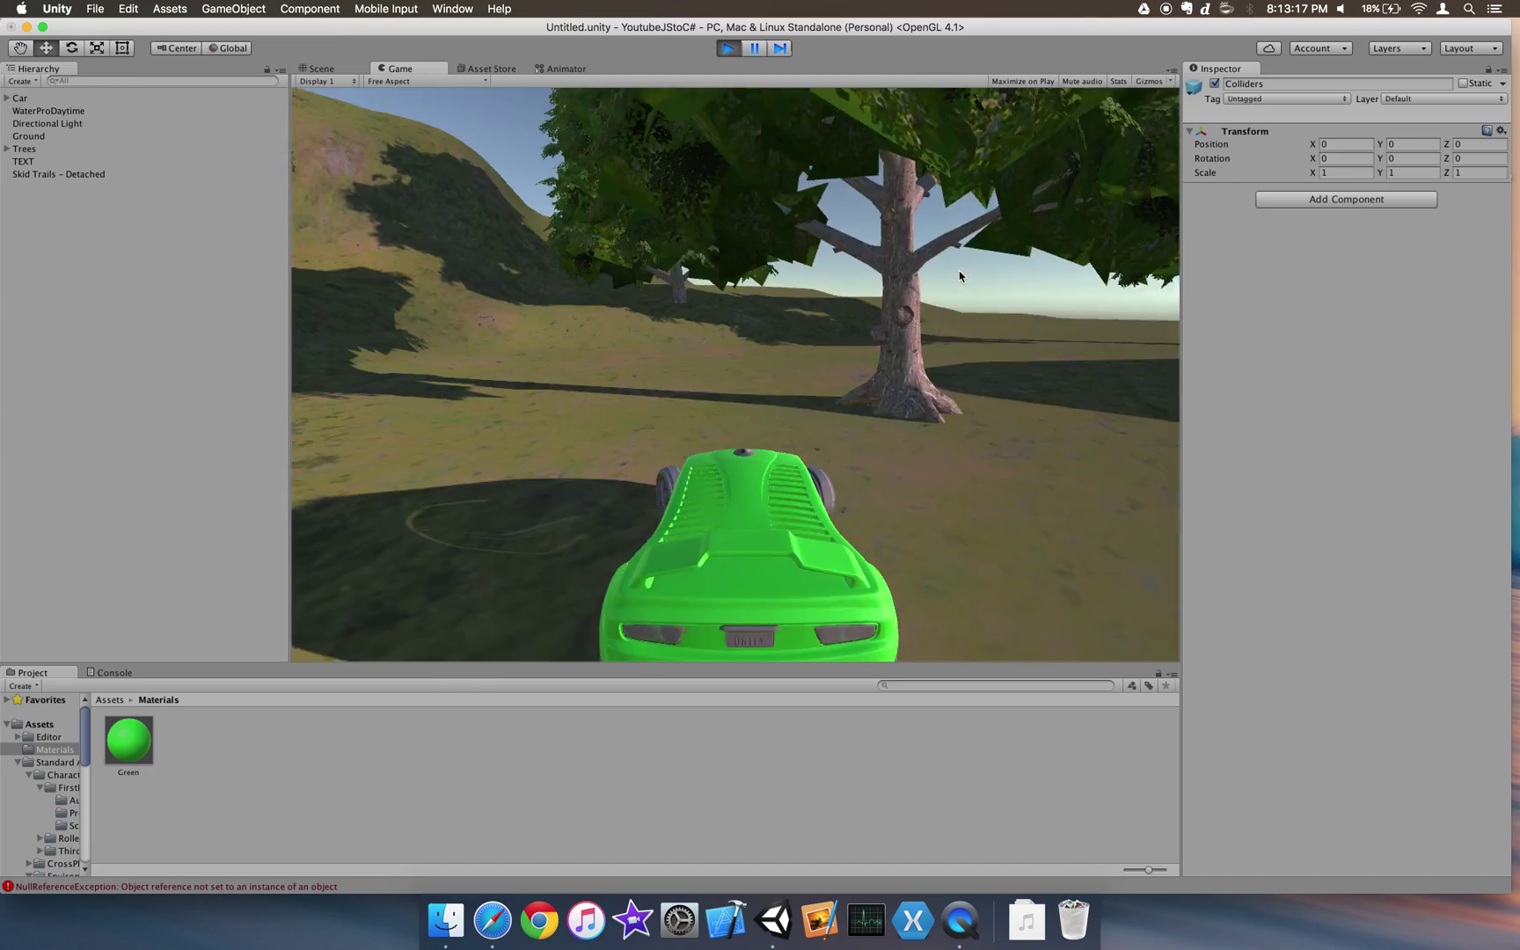
Step: Drive into the big tree, reverse out, then climb the hillside and brake at the crest
key("Up")
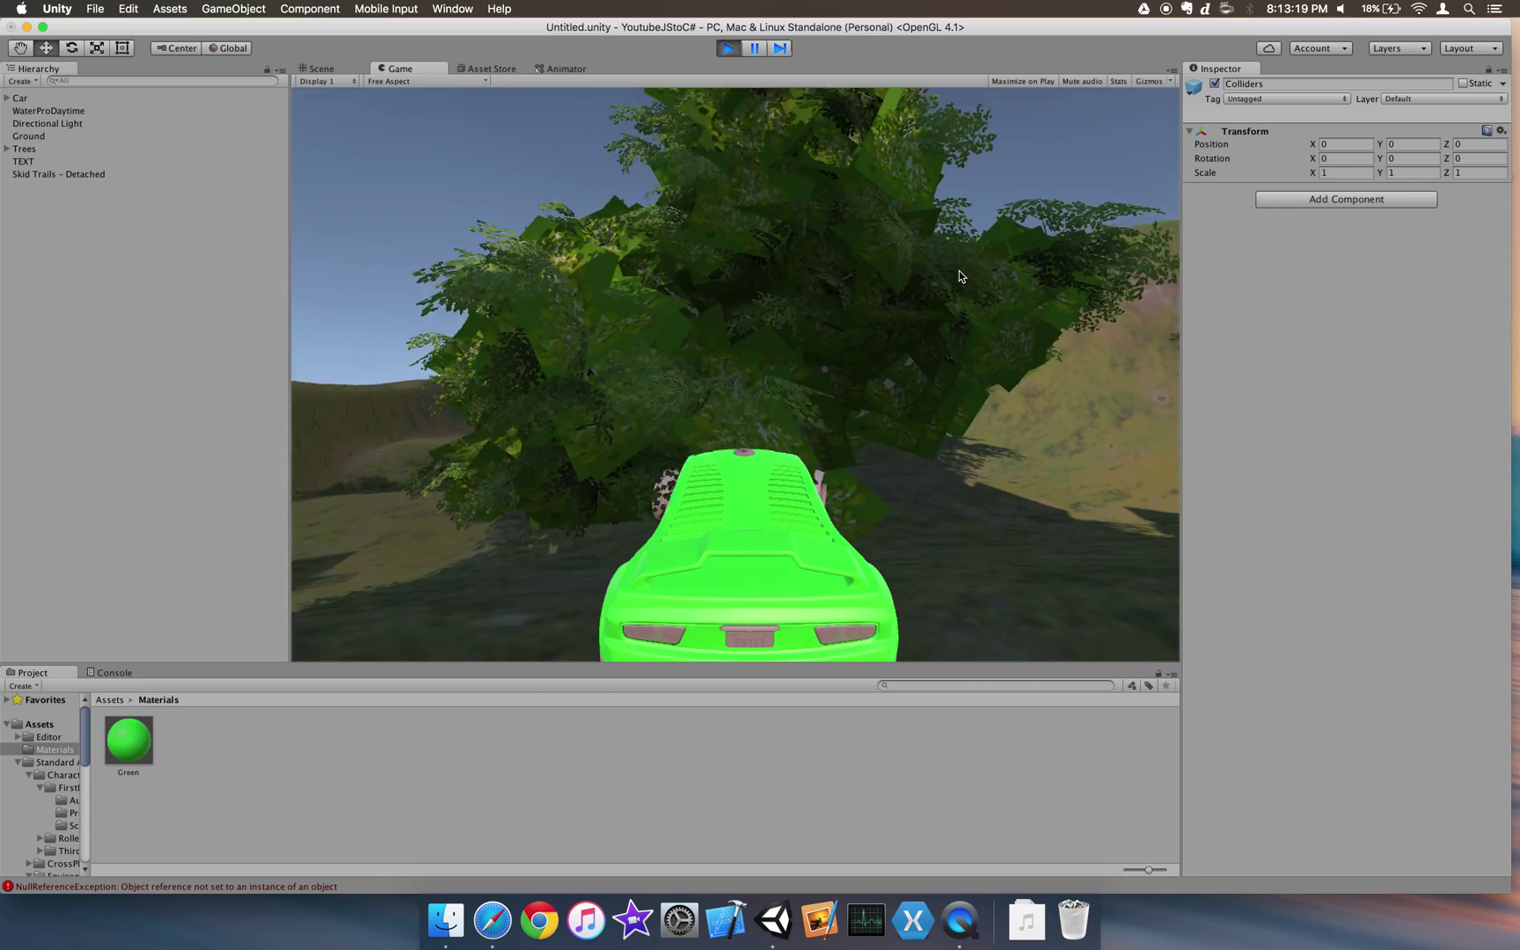
key("Down")
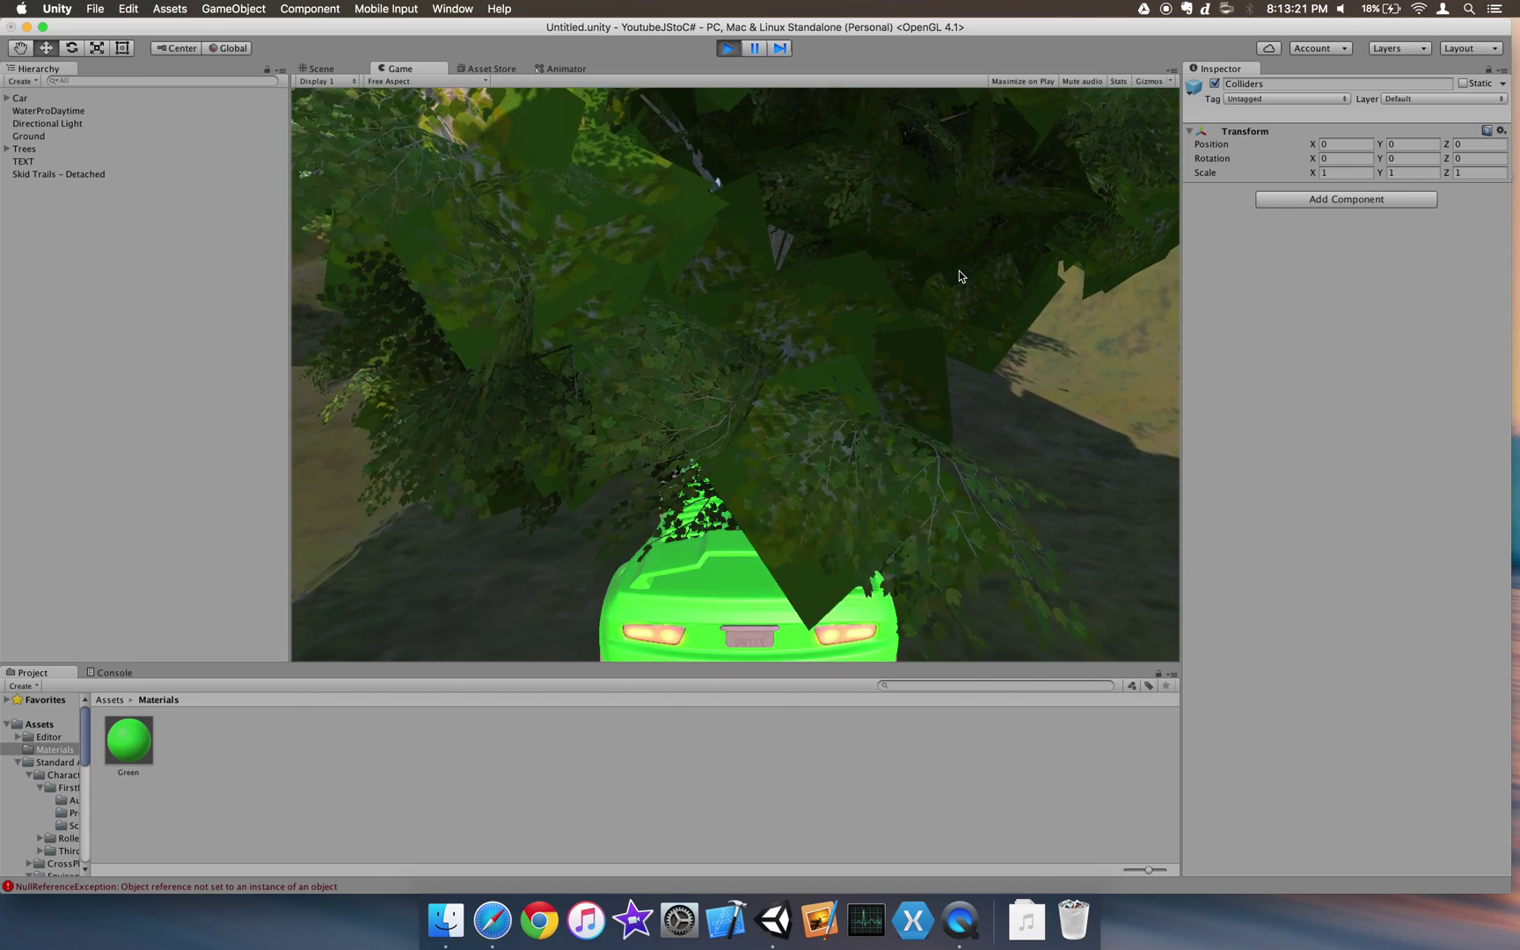
key("Down")
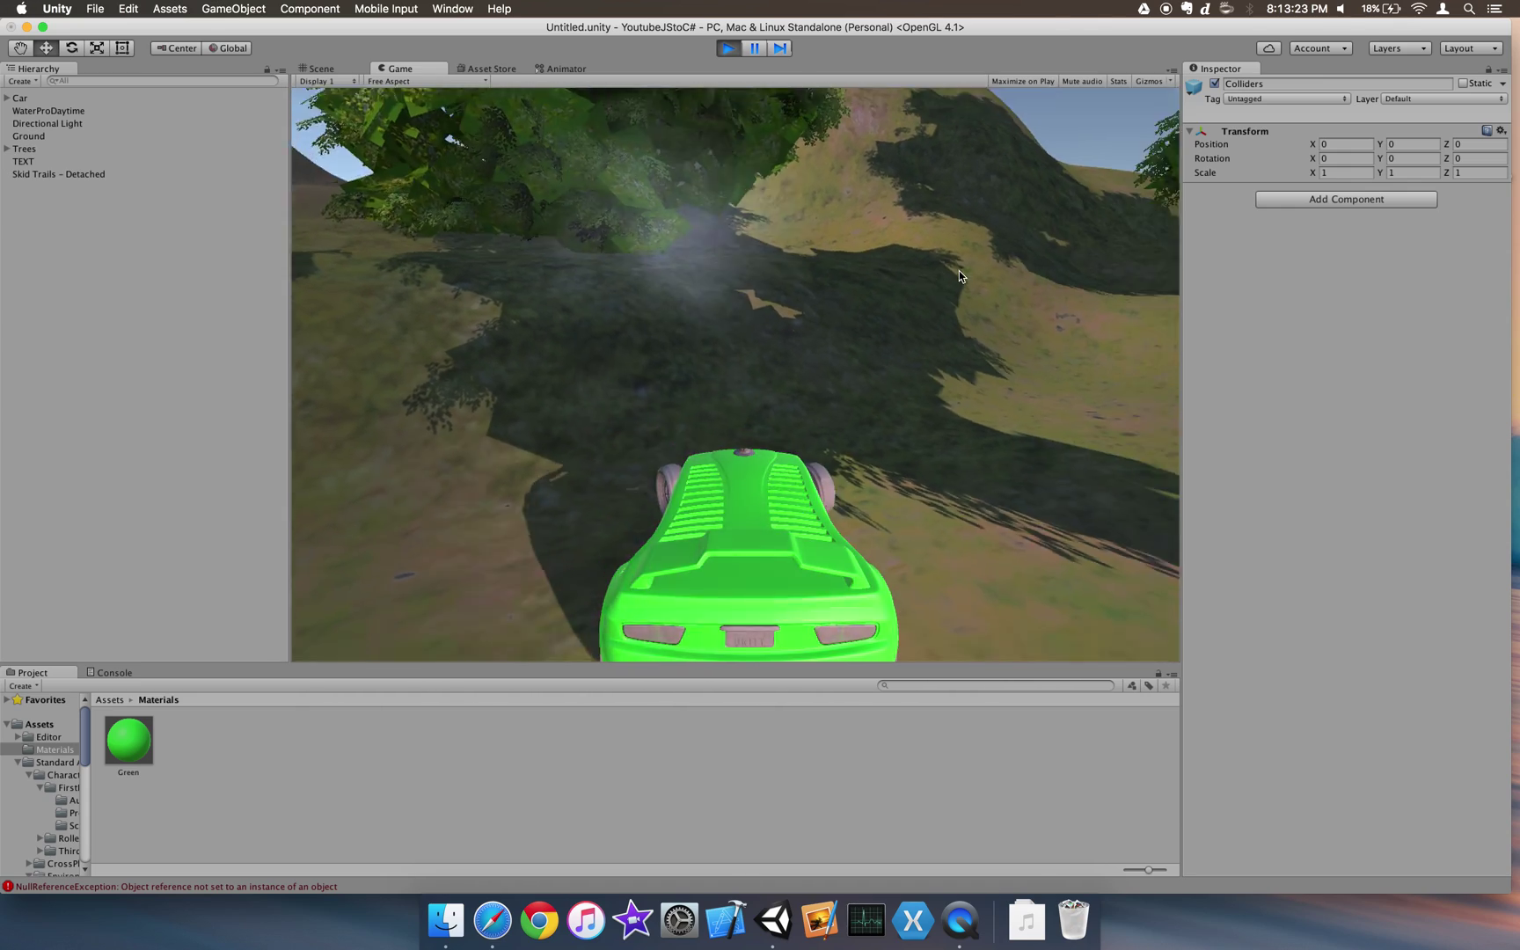
key("Up")
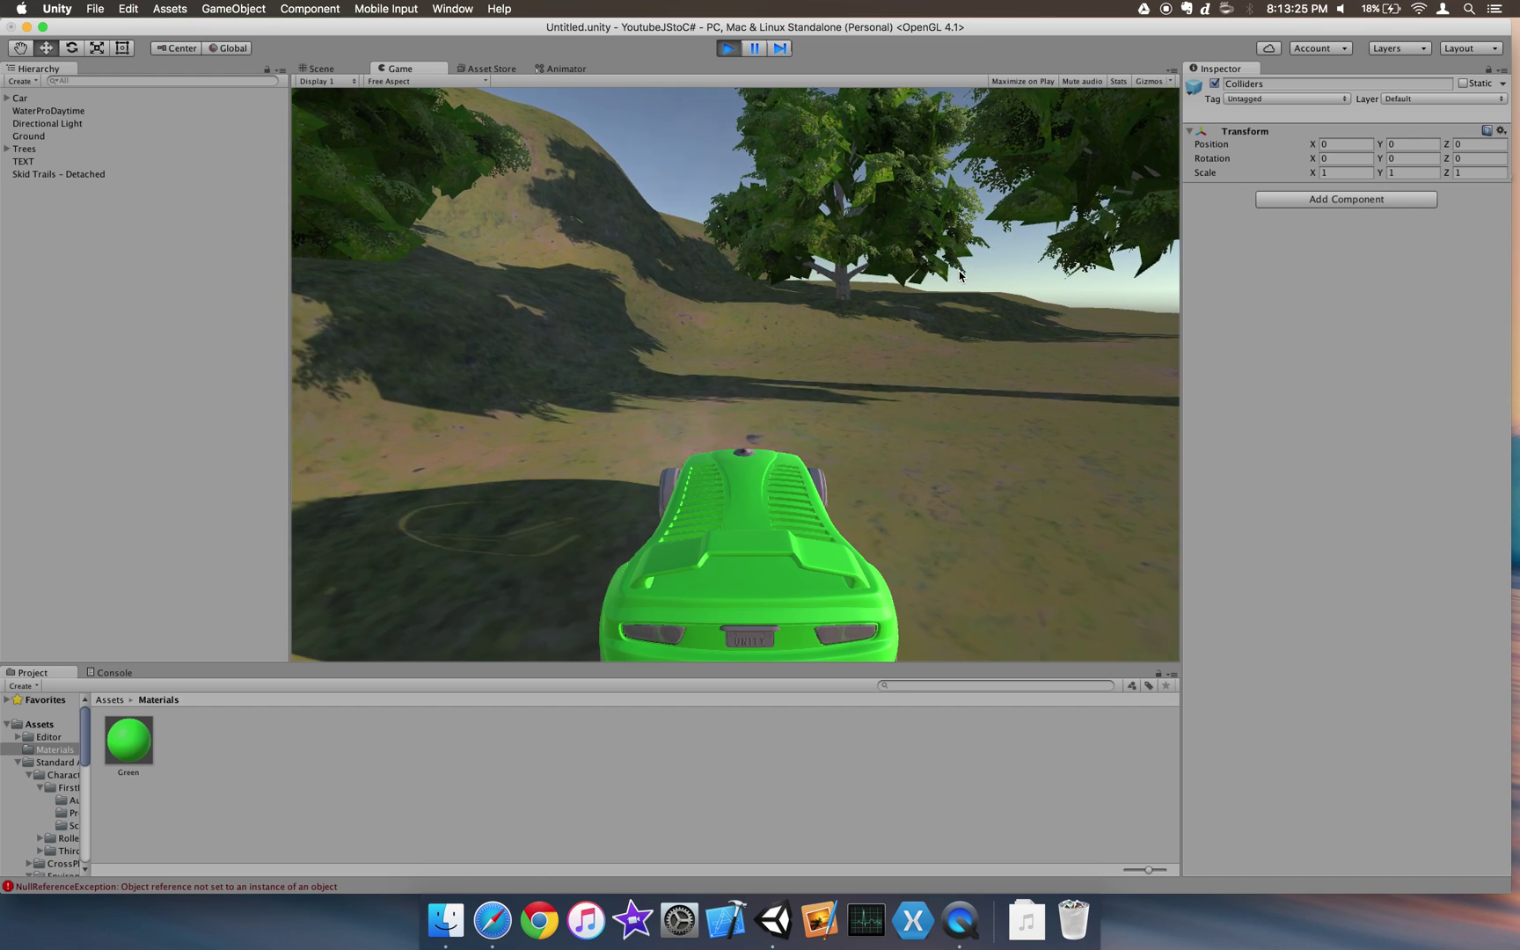
key("Up")
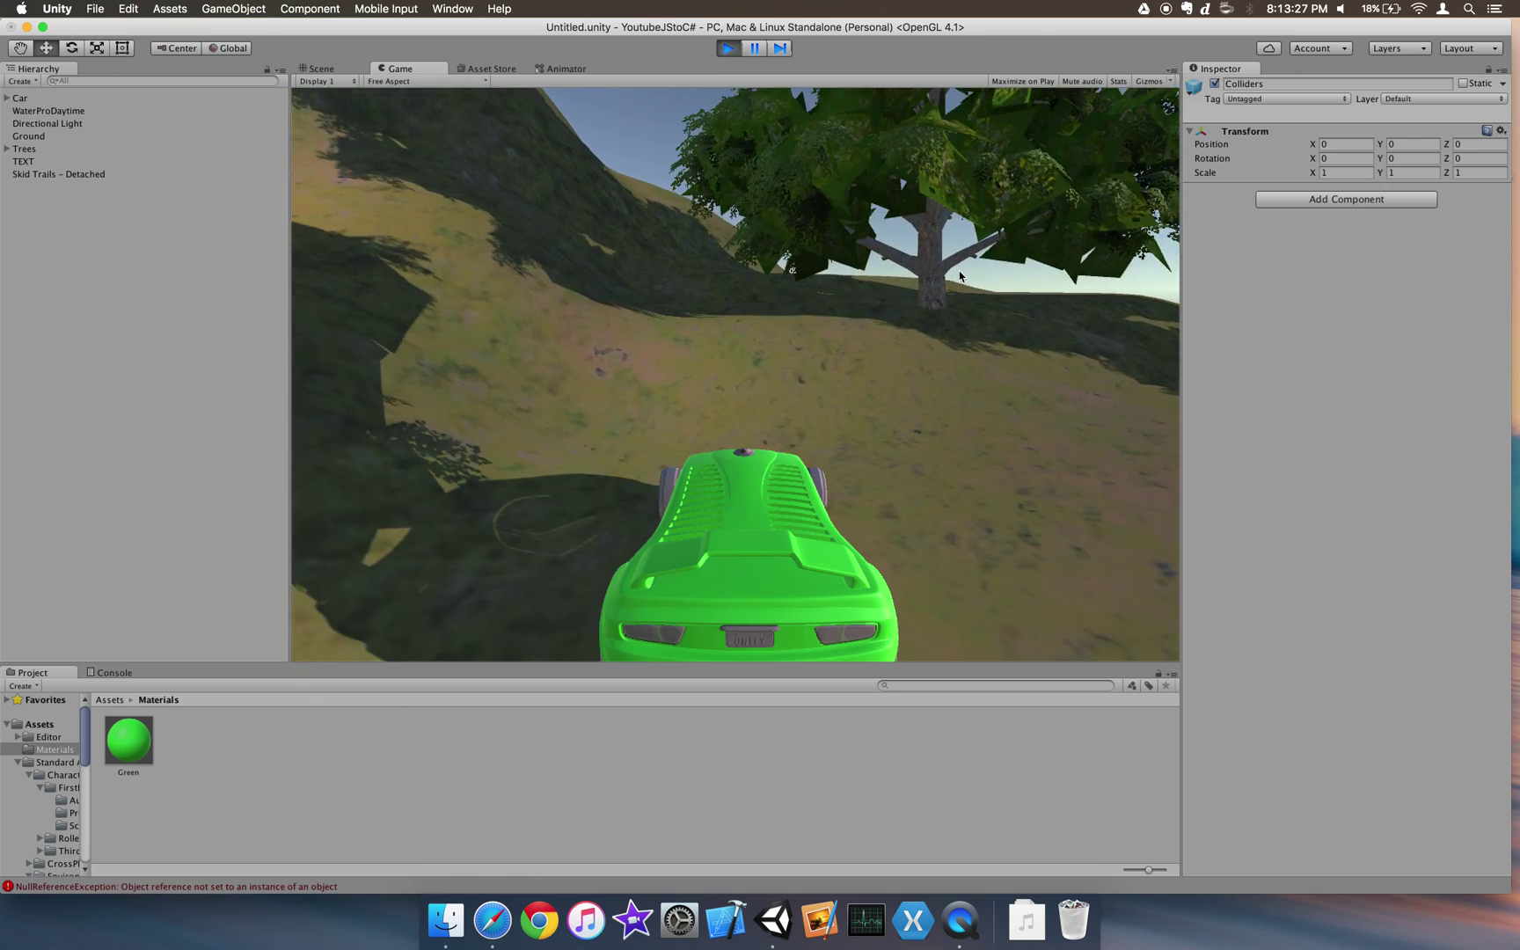
key("Up")
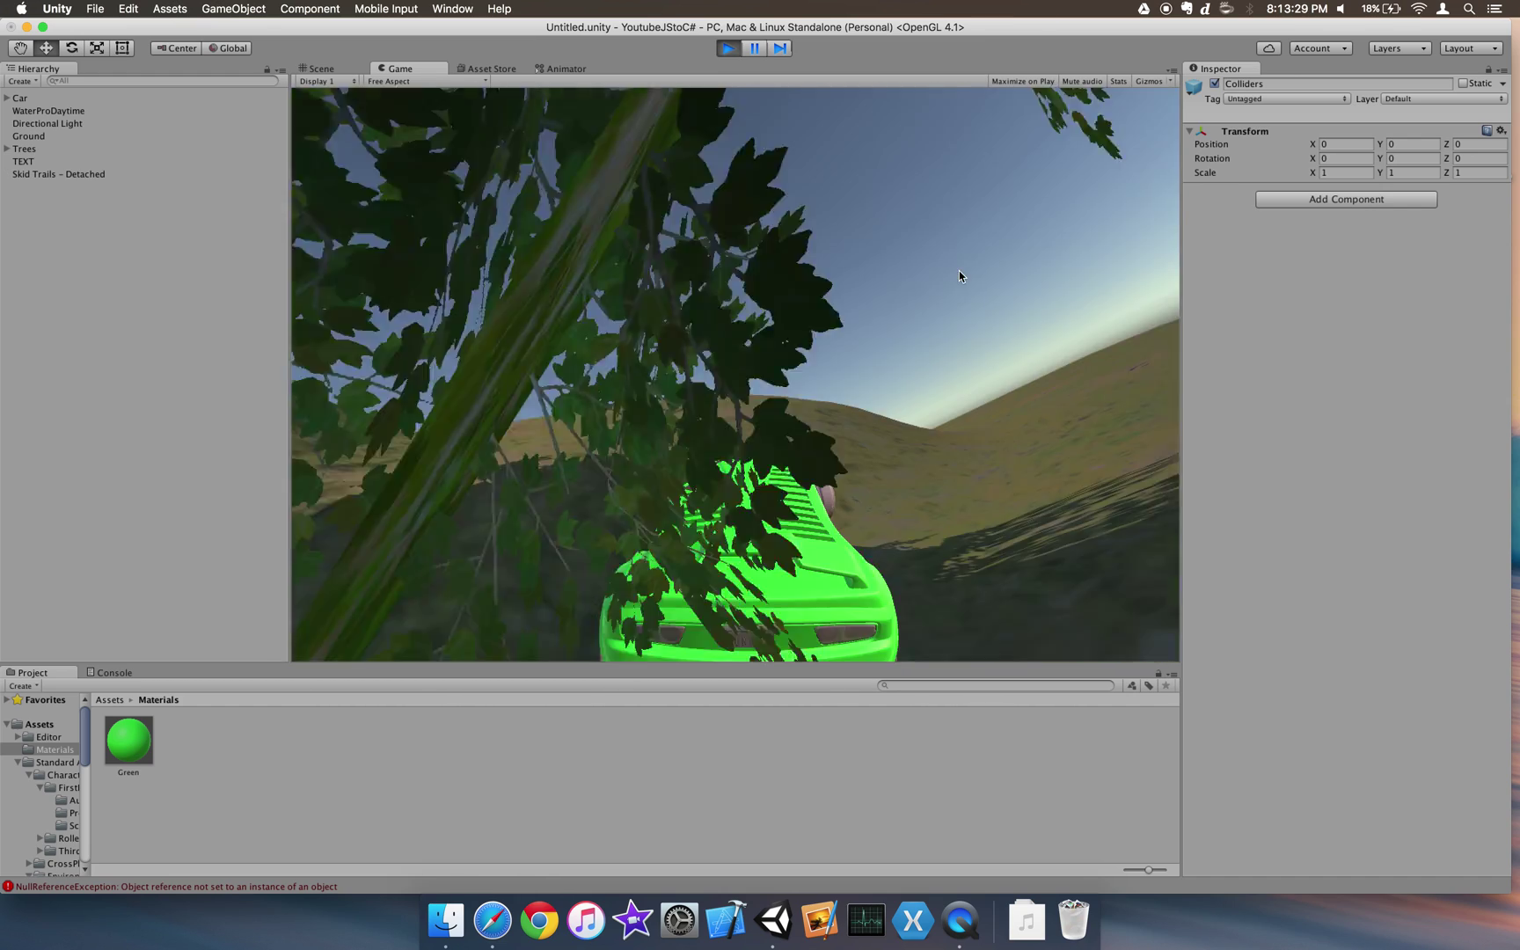
key("Up")
key("Up")
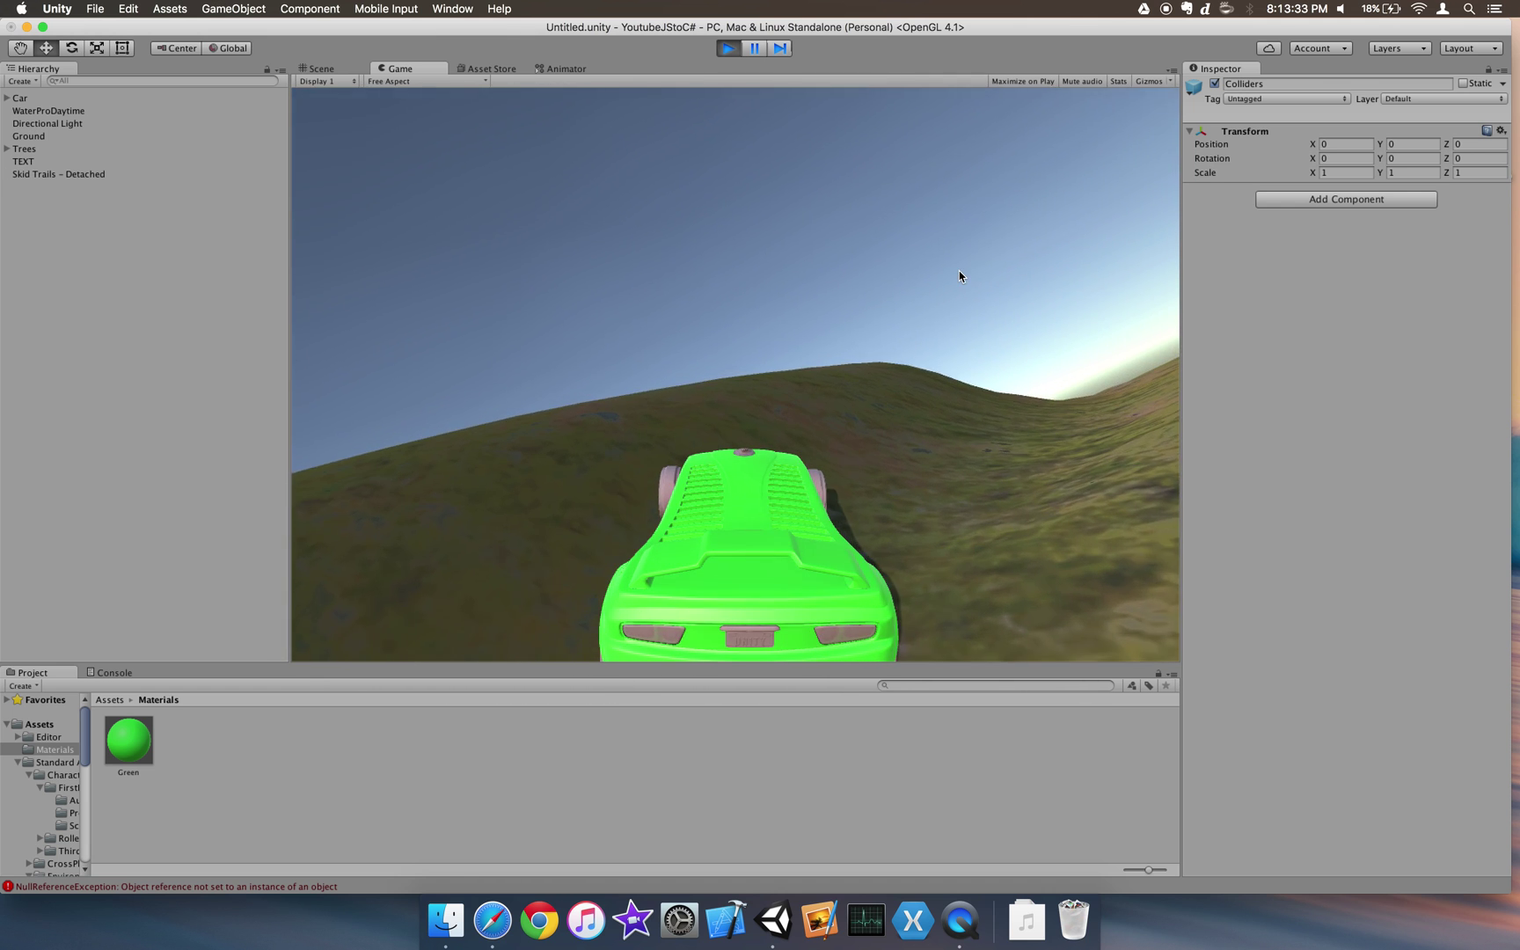
key("Up")
key("Right")
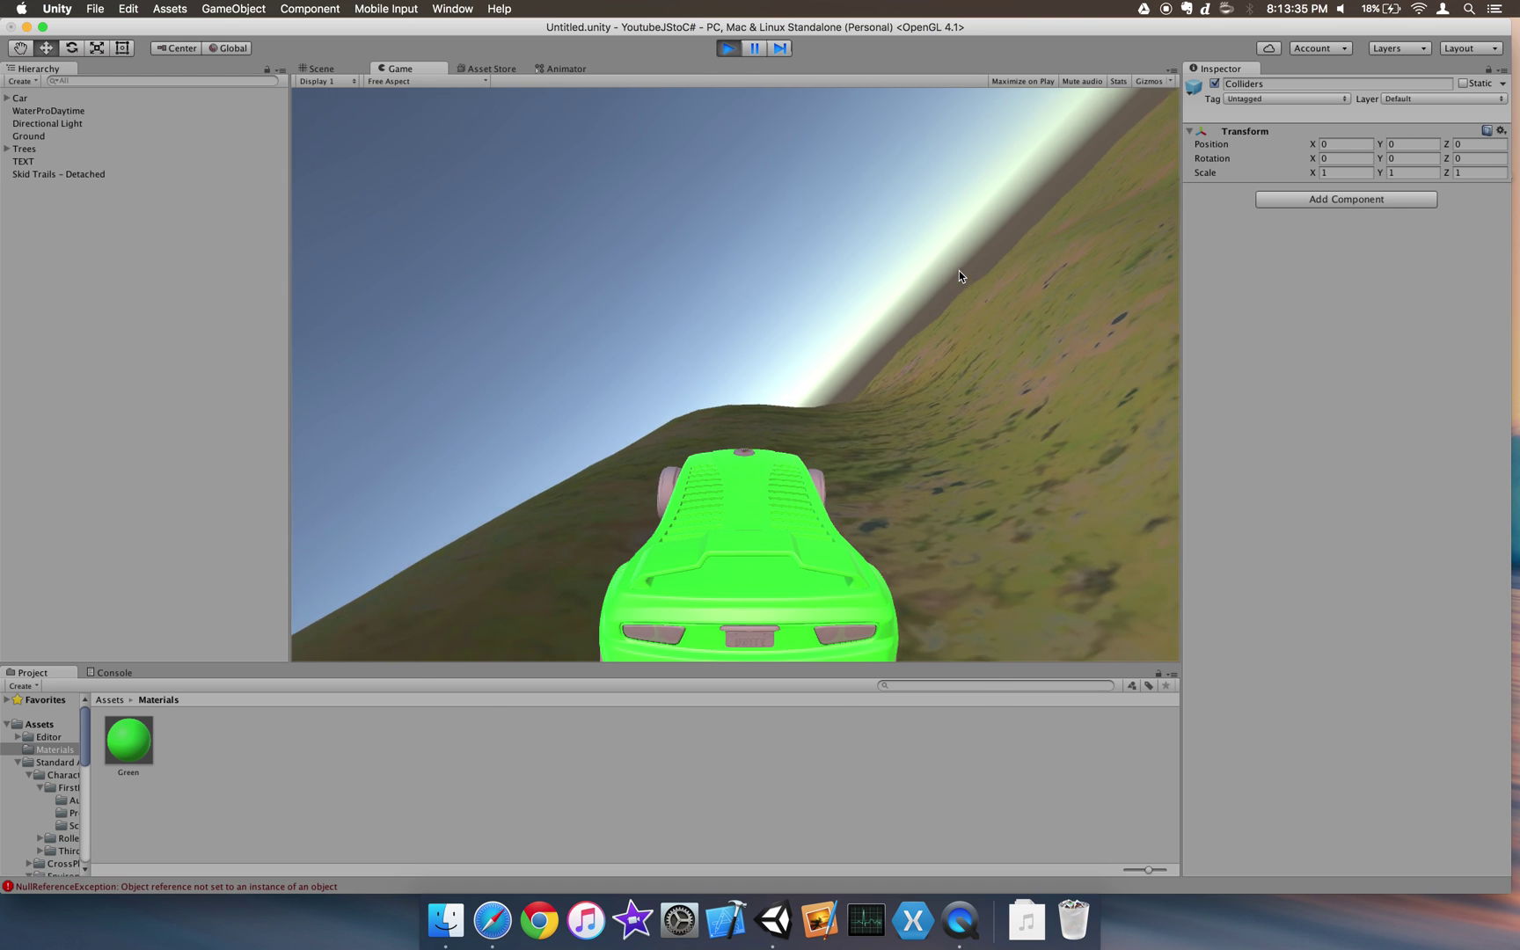
key("Up")
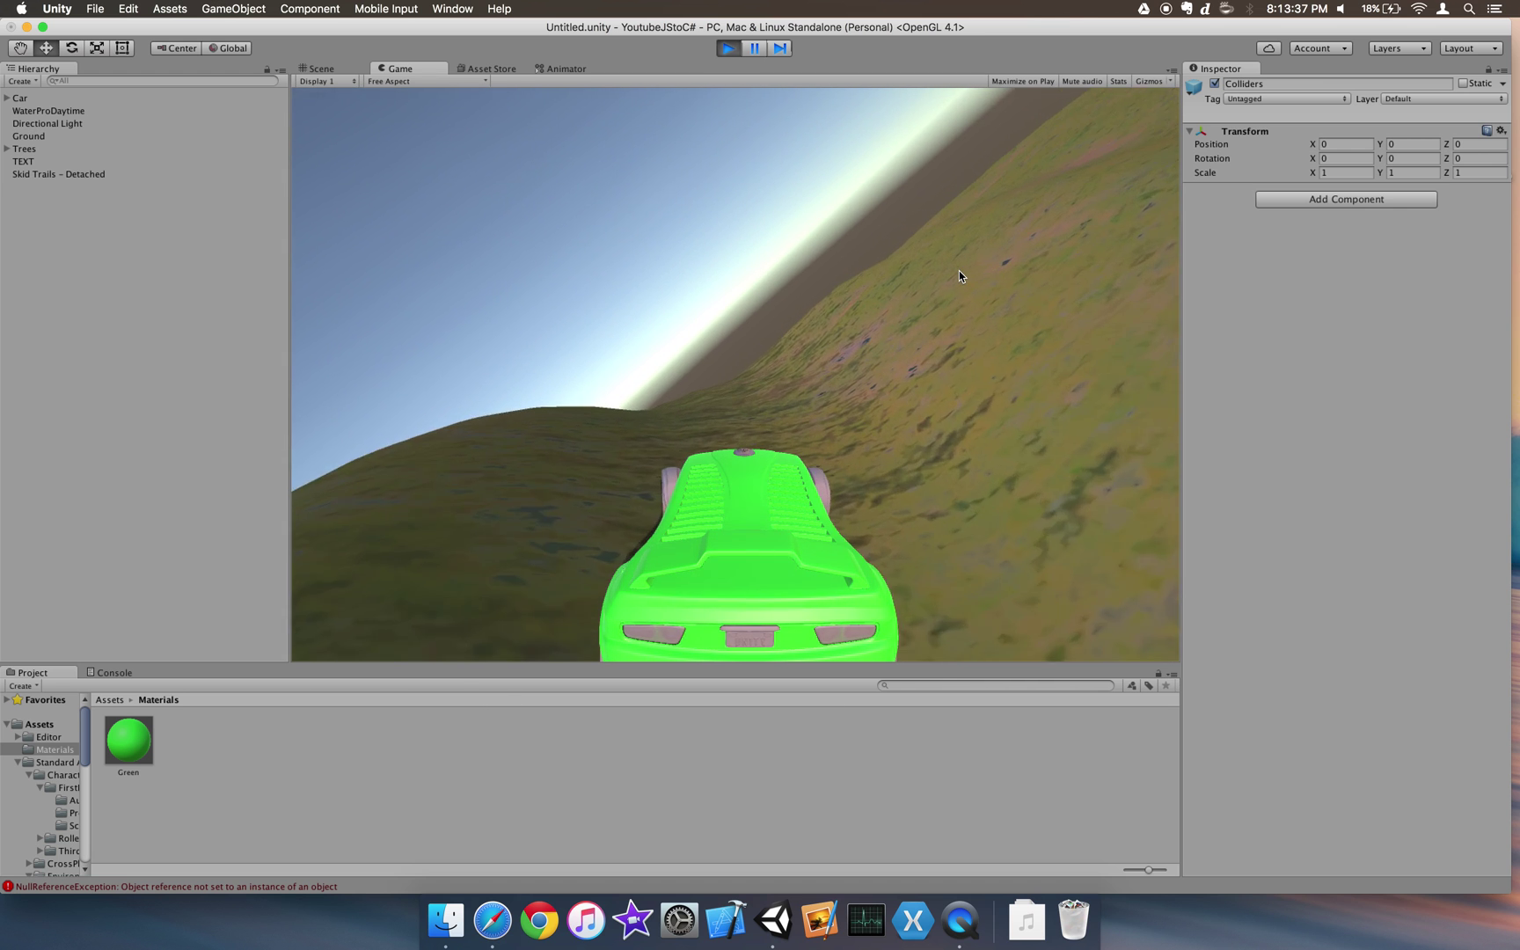
key("Up")
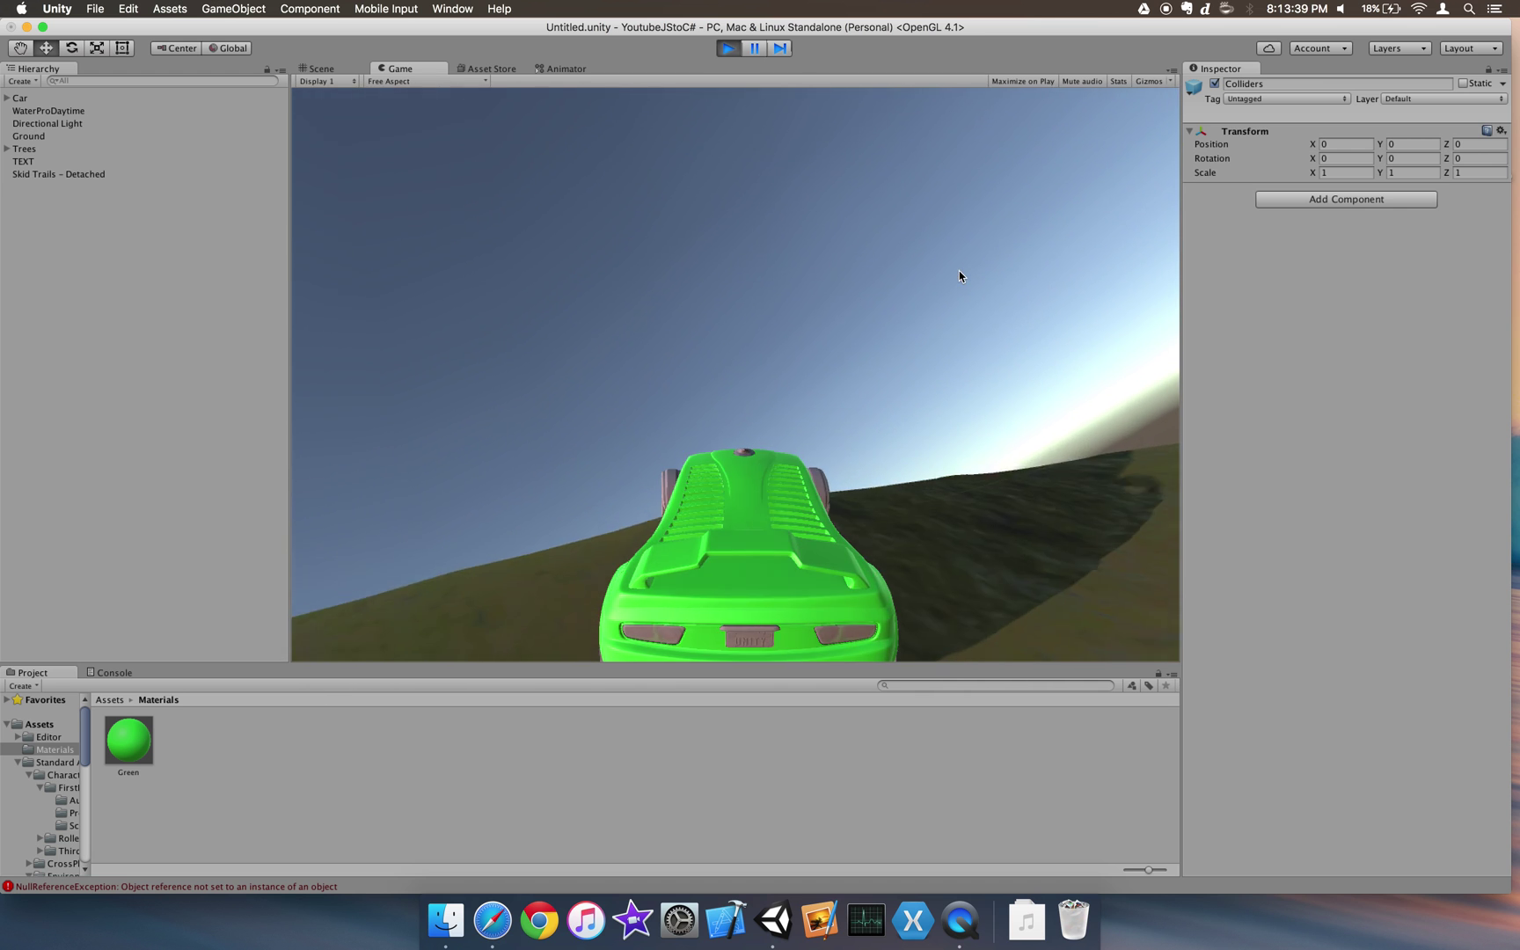
key("Down")
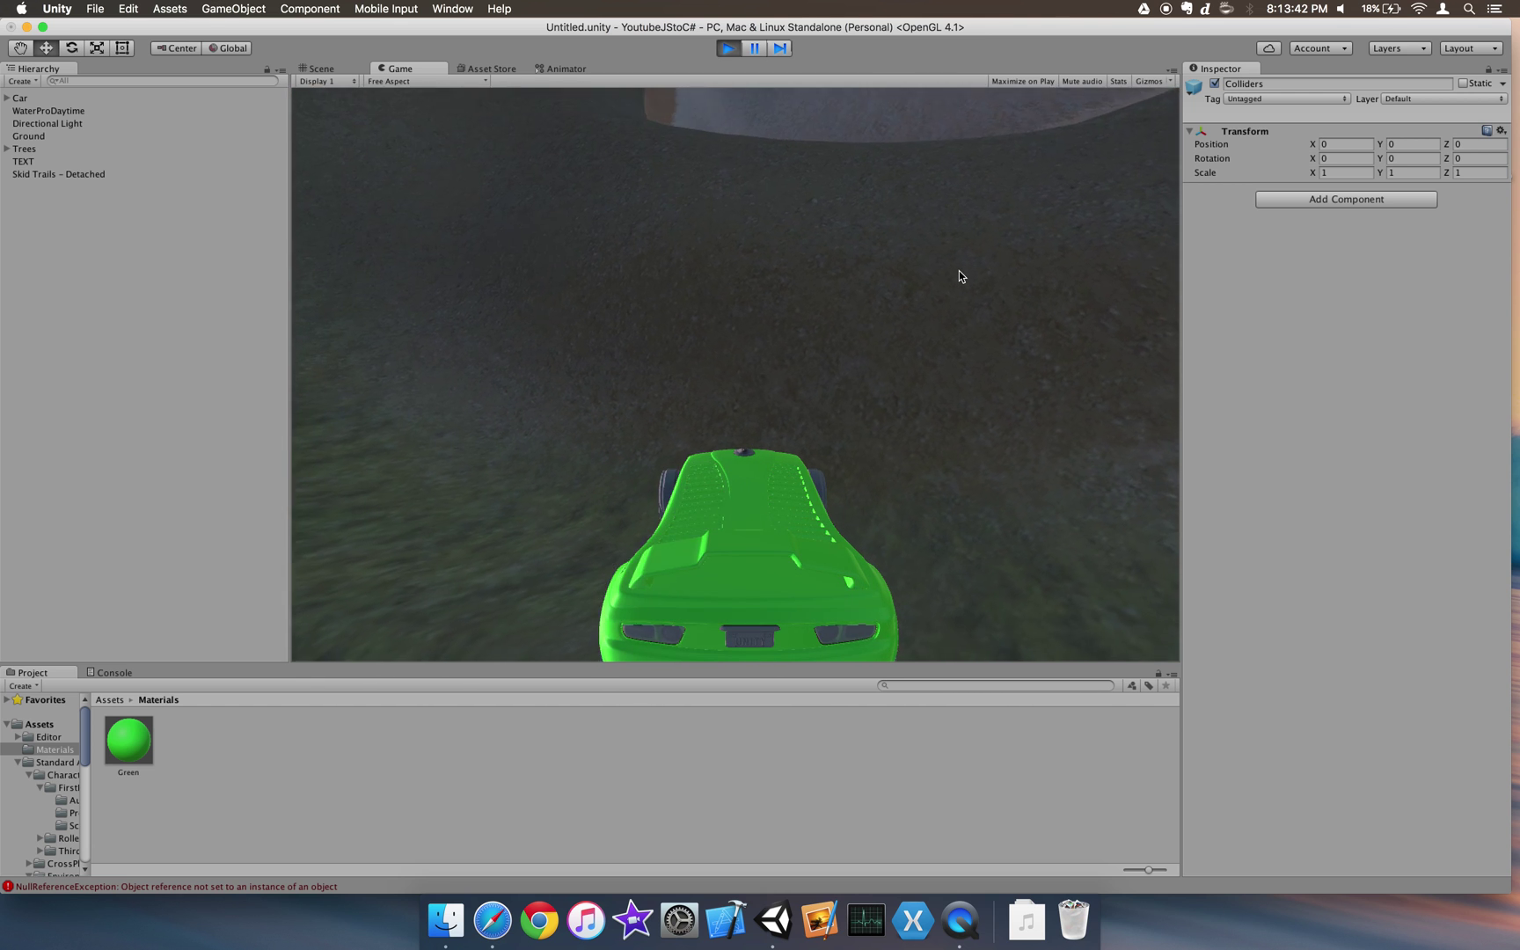
key("Down")
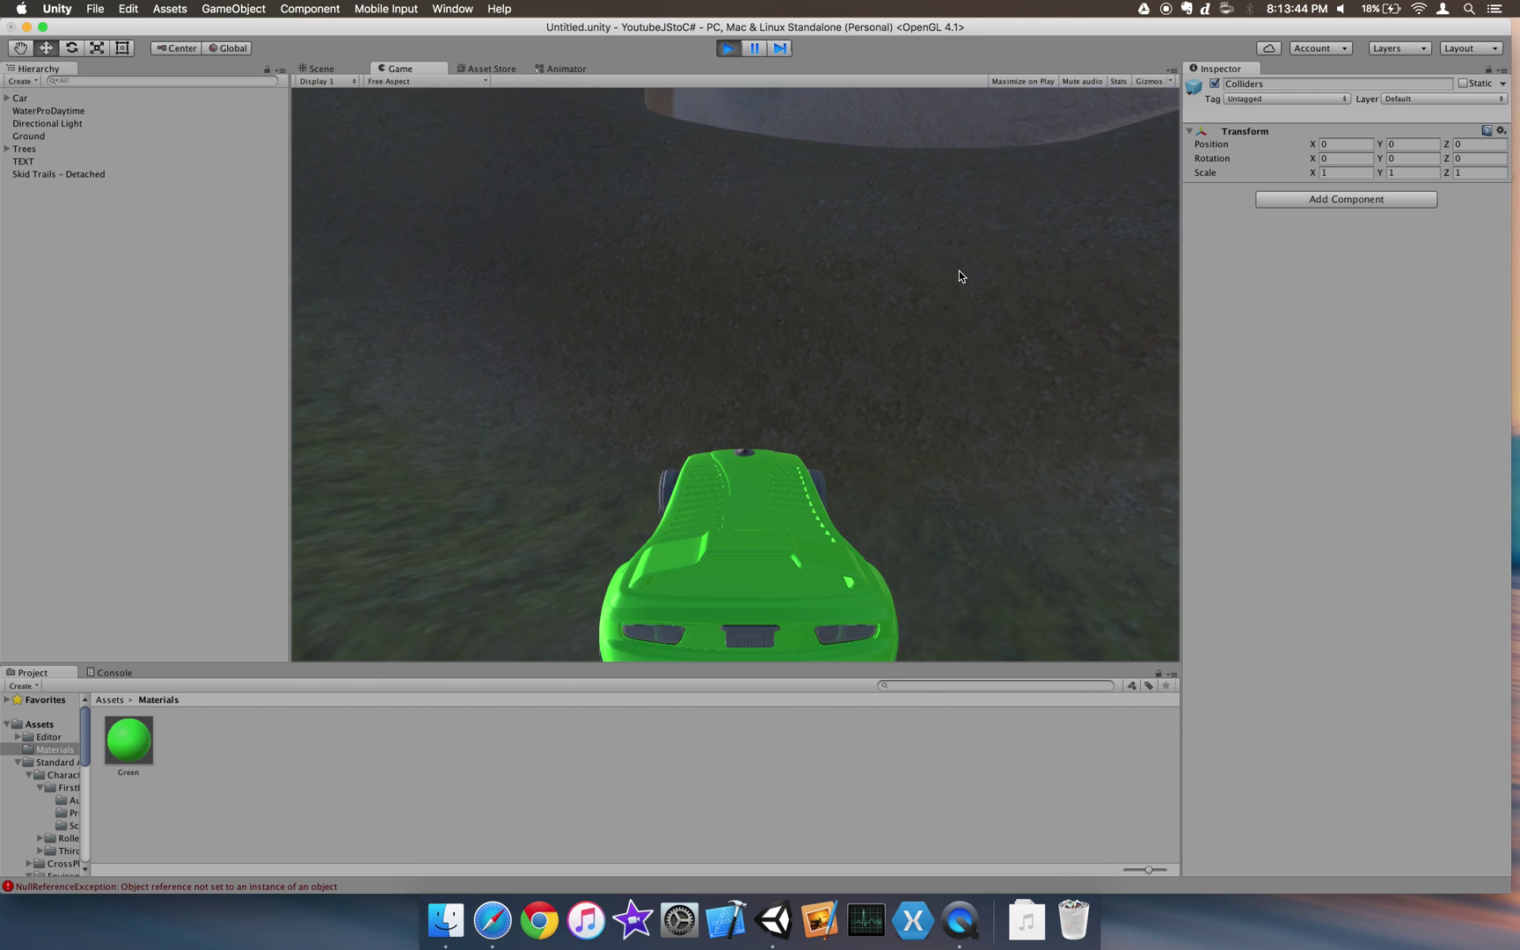
Step: Stop Play mode, expand the Car in the Hierarchy, and start dragging its Main Camera out
left_click(726, 49)
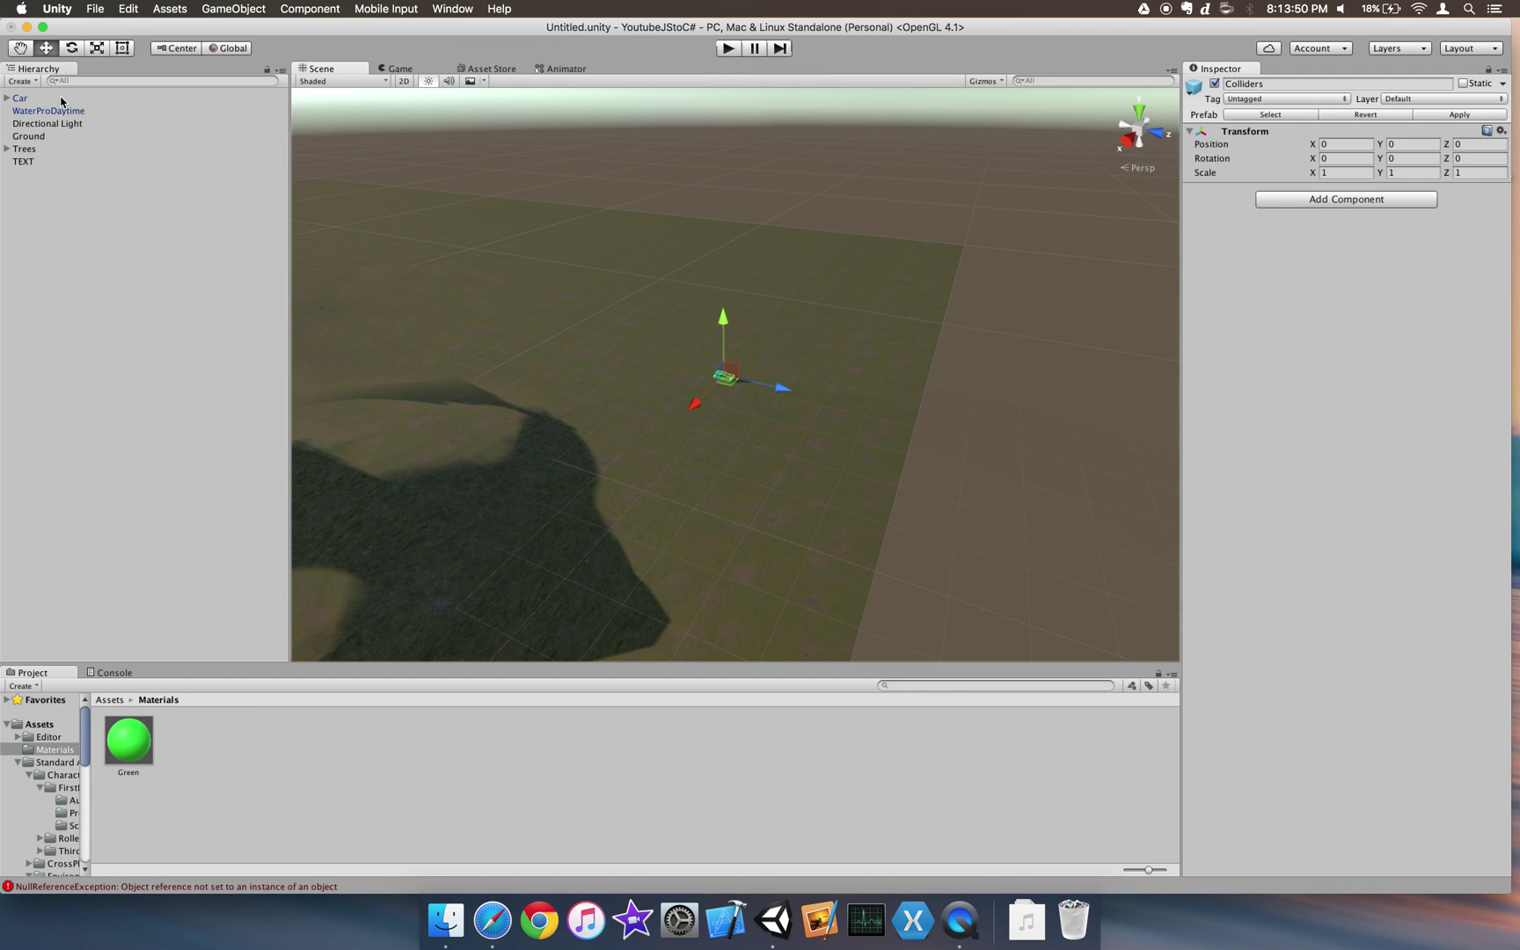
left_click(21, 98)
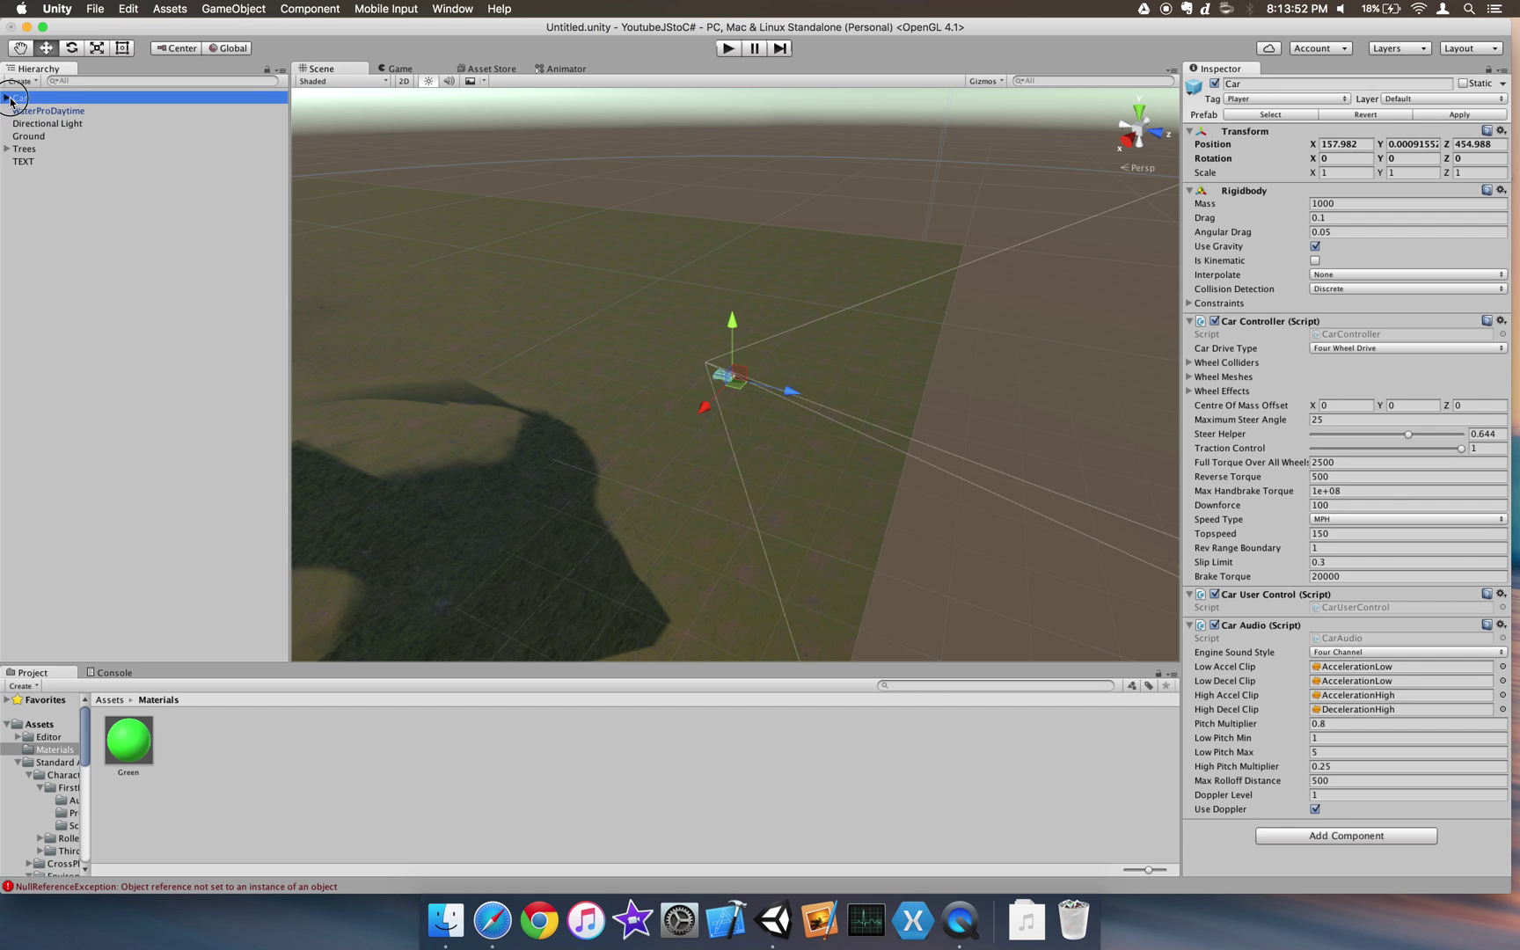
left_click_drag(39, 186, 59, 256)
Step: Delete the Car and place the AircraftPropeller prefab from Standard Assets/Vehicles/Aircraft/Prefabs on the terrain
right_click(35, 101)
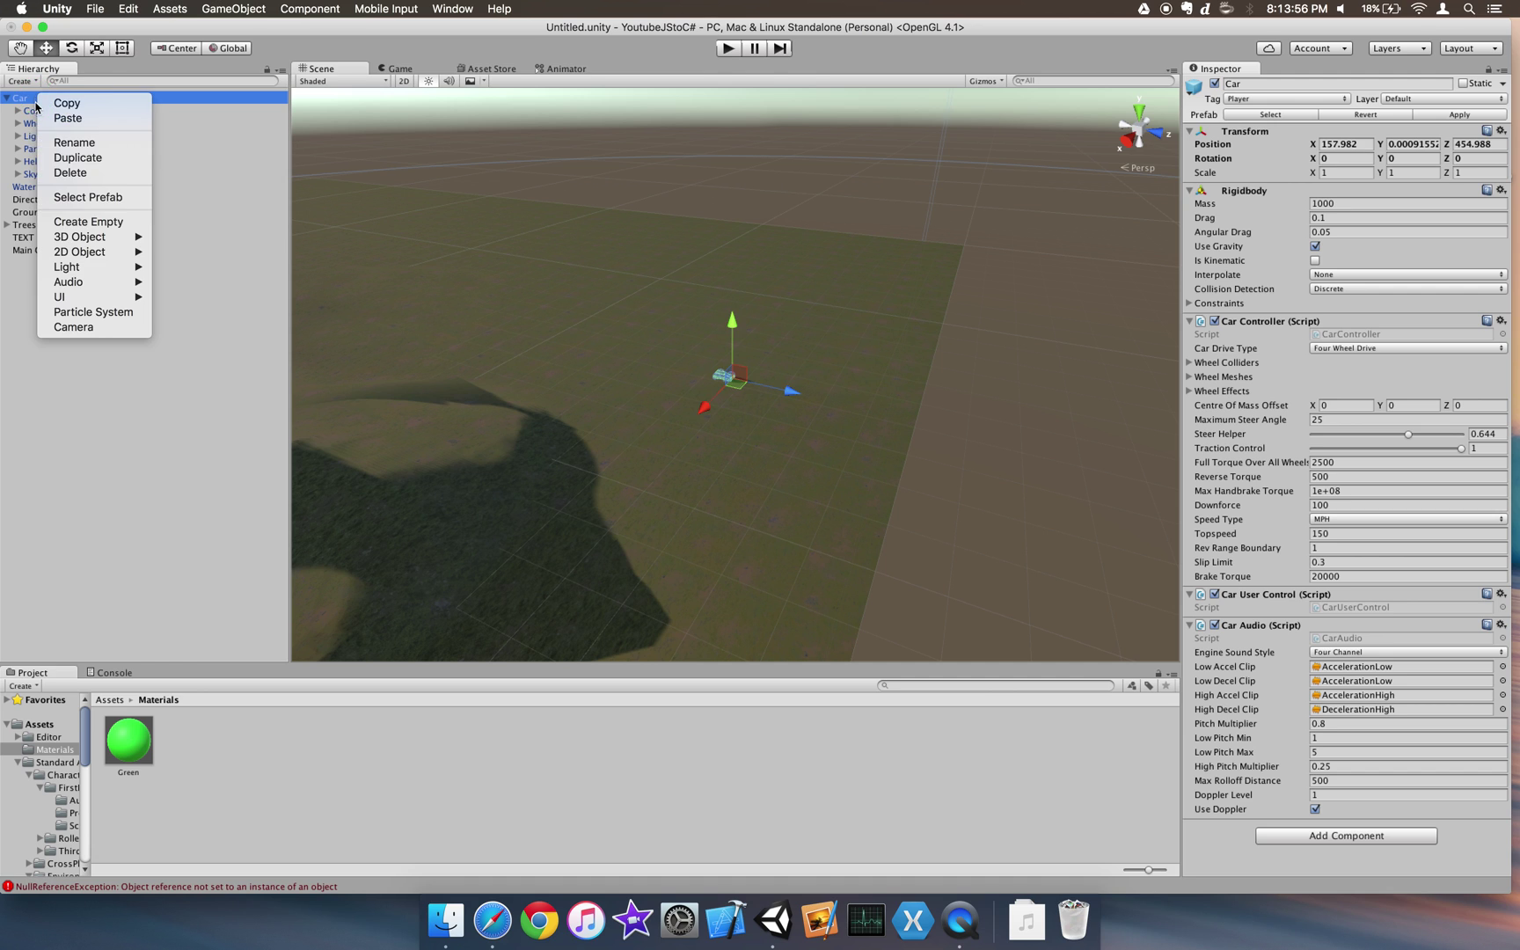
left_click(70, 173)
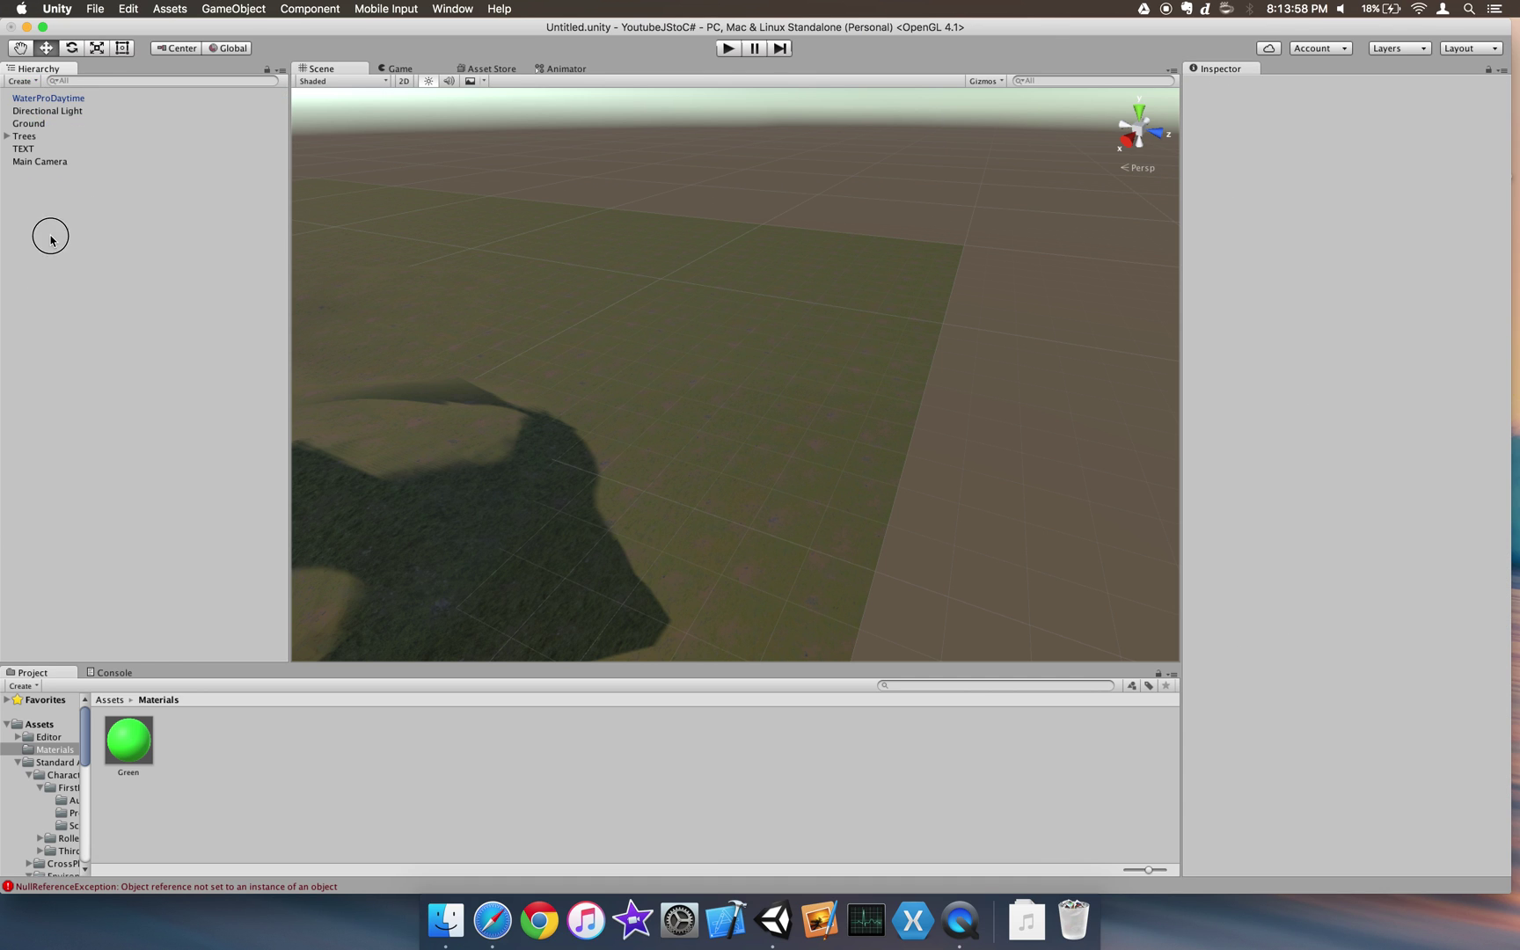
left_click(110, 700)
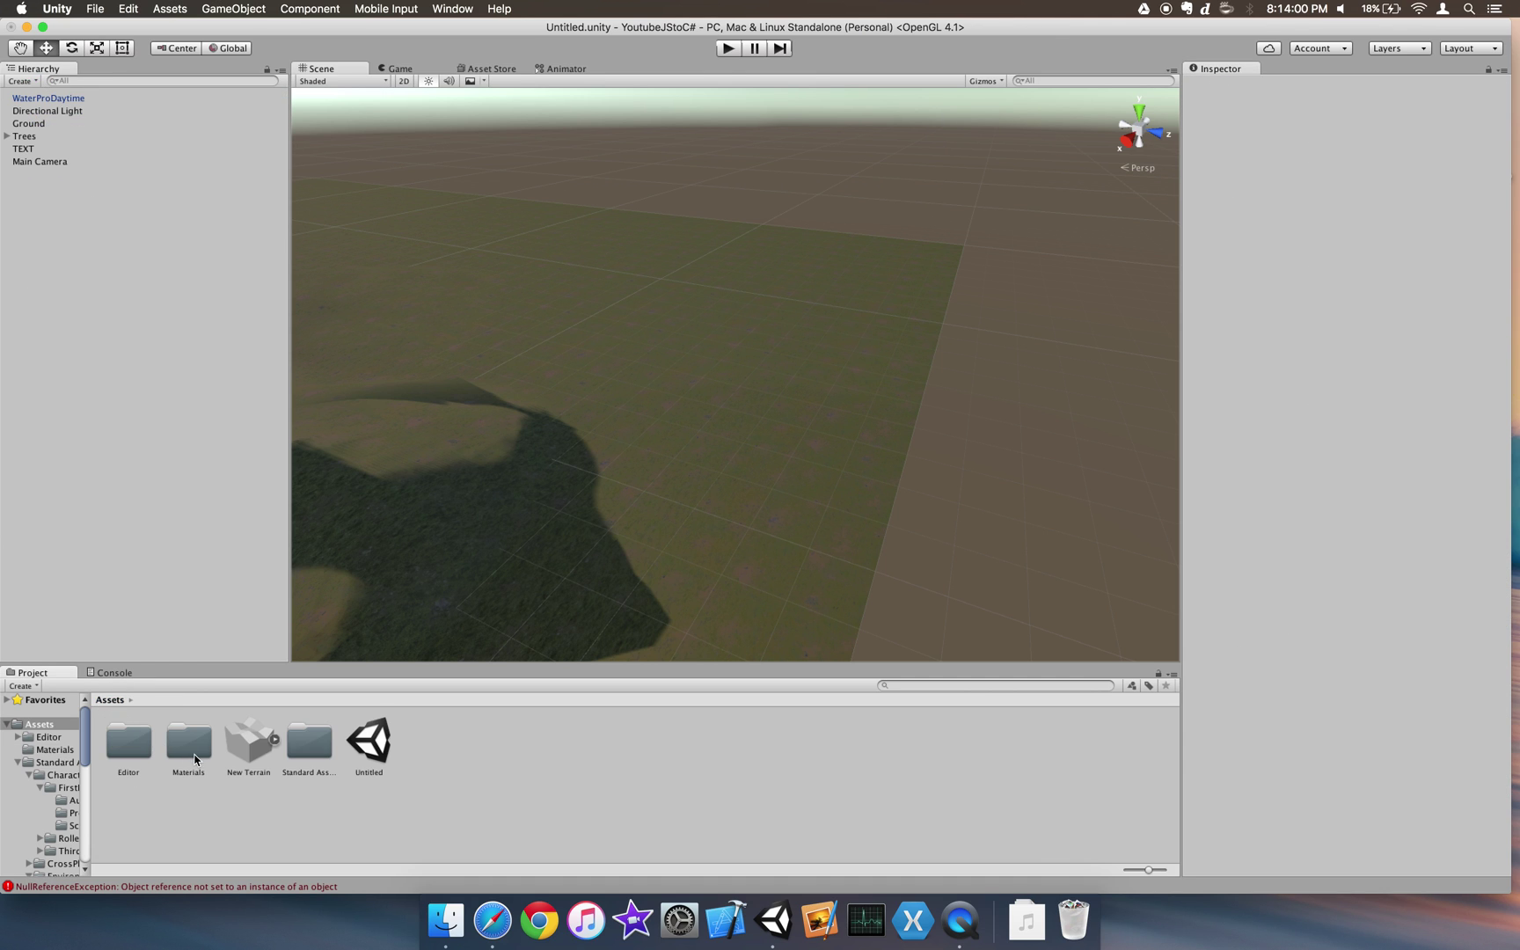
double_click(302, 746)
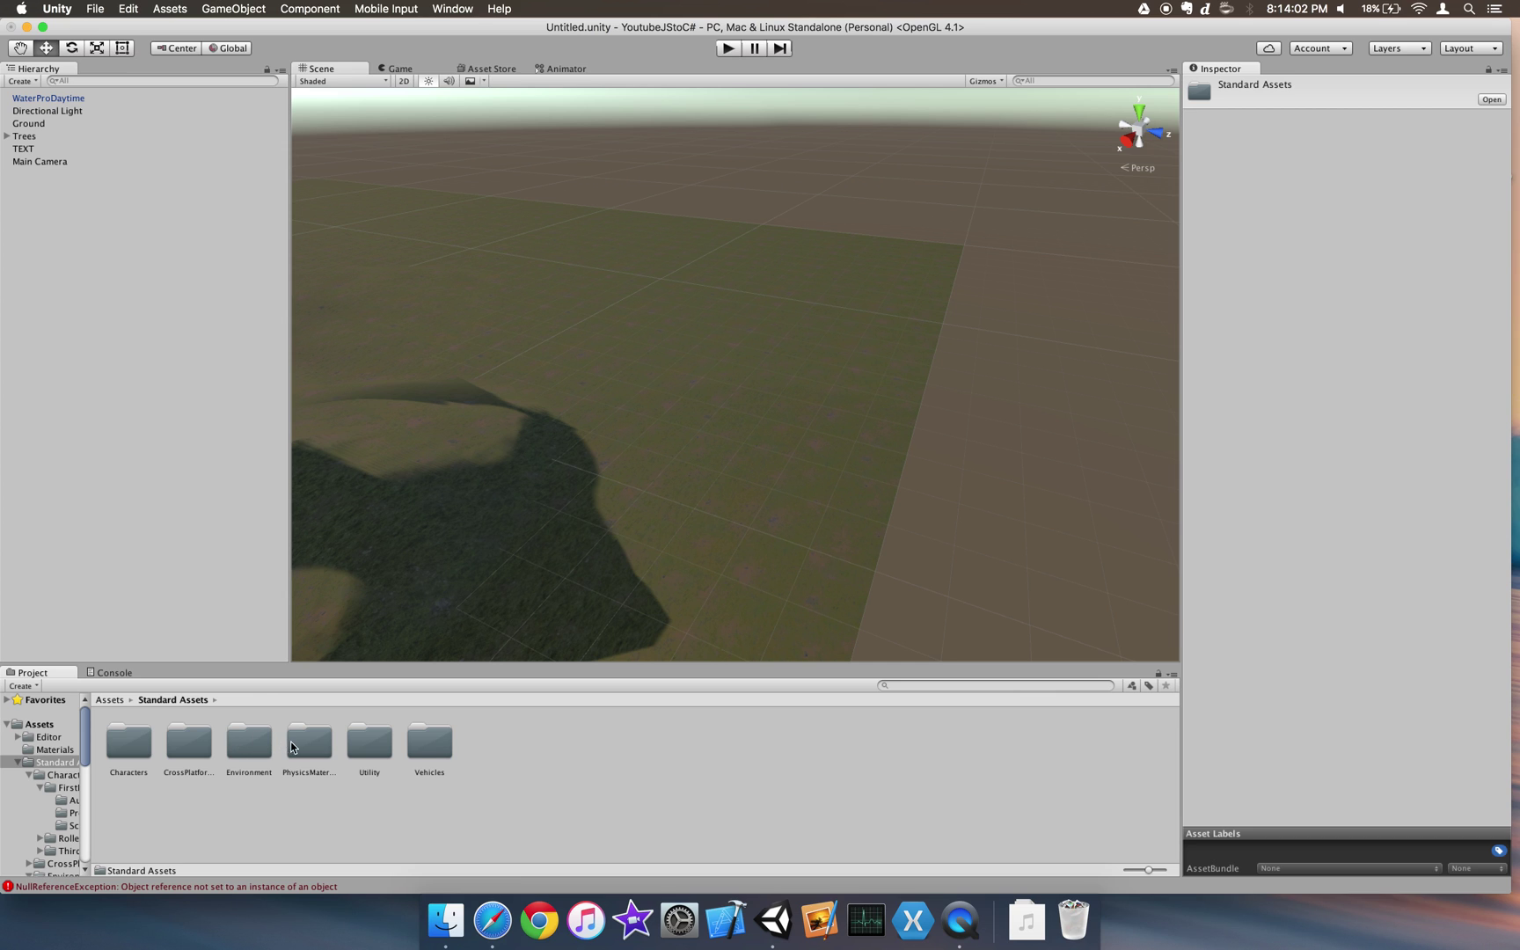
double_click(418, 741)
double_click(141, 741)
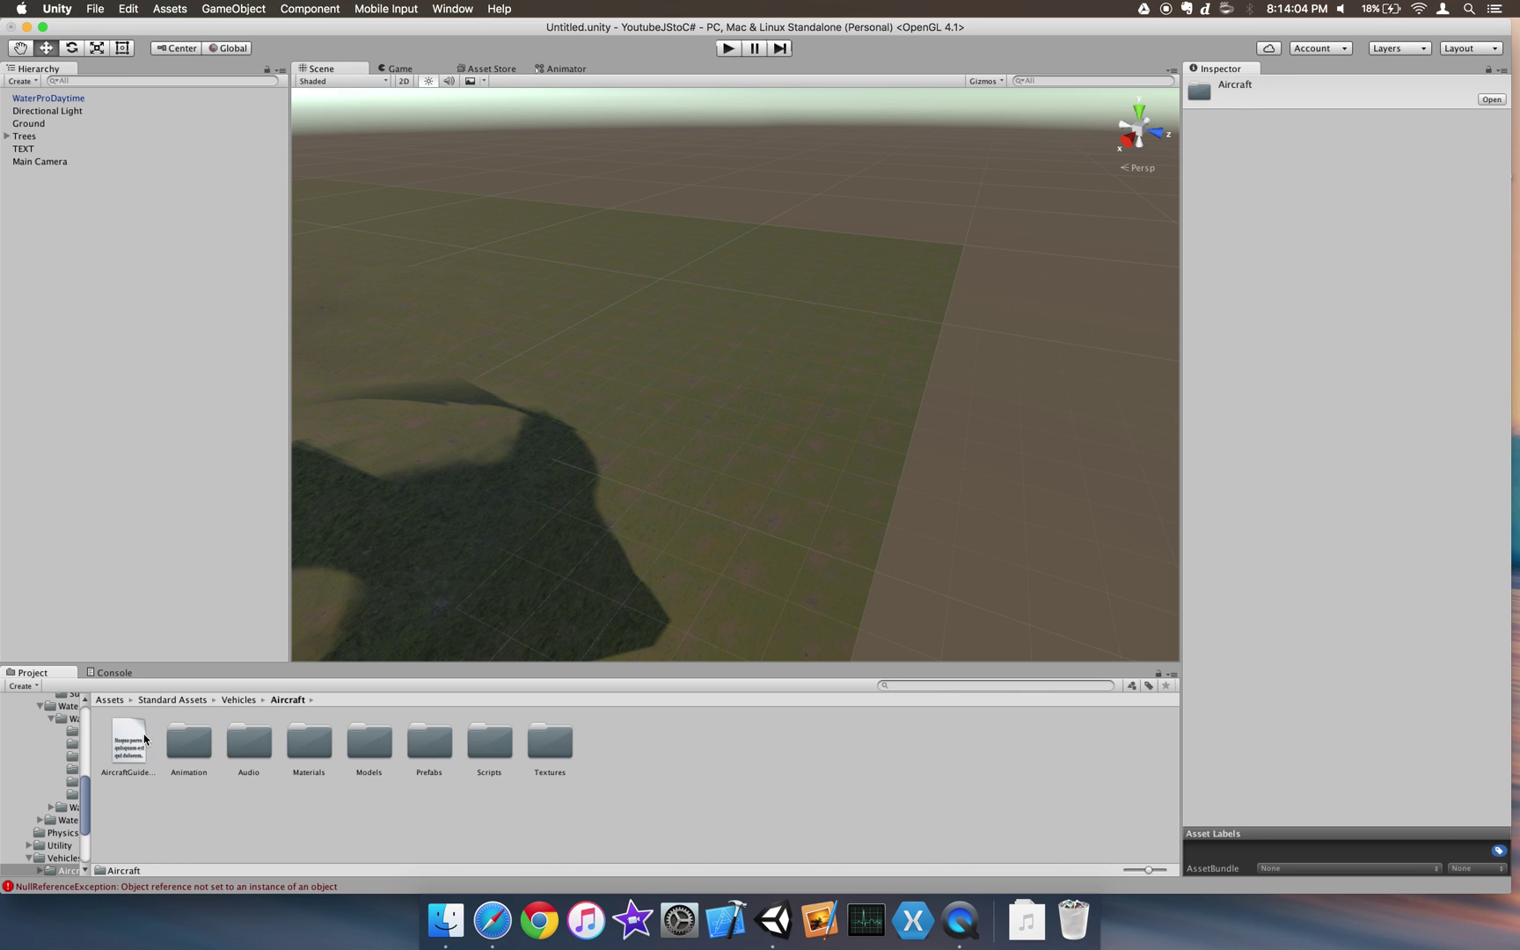
double_click(414, 748)
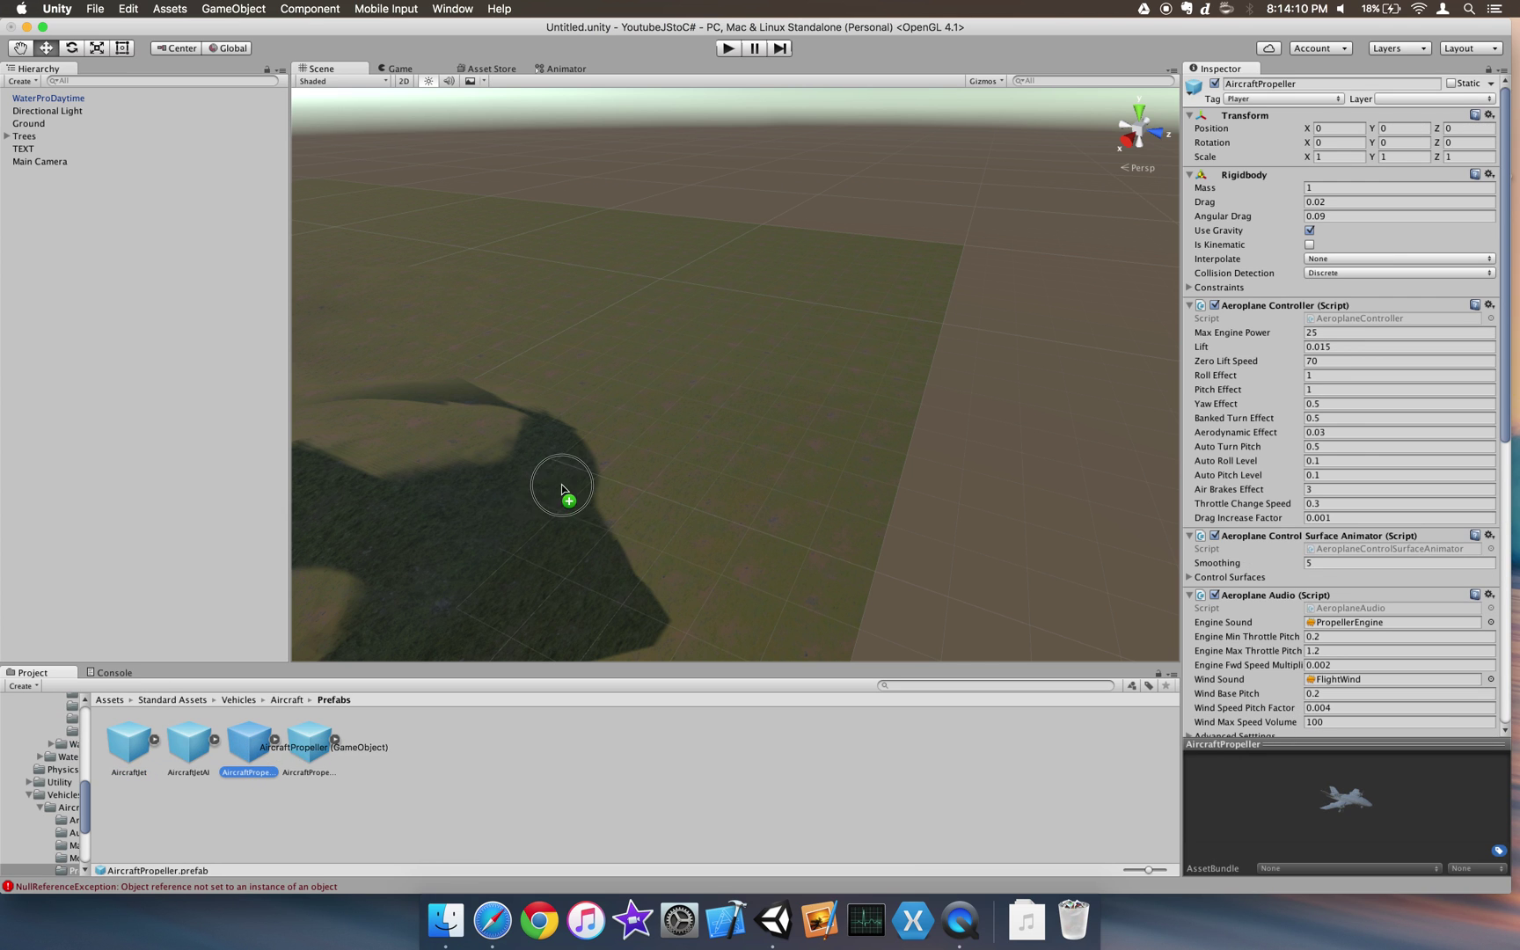
left_click_drag(561, 489, 772, 394)
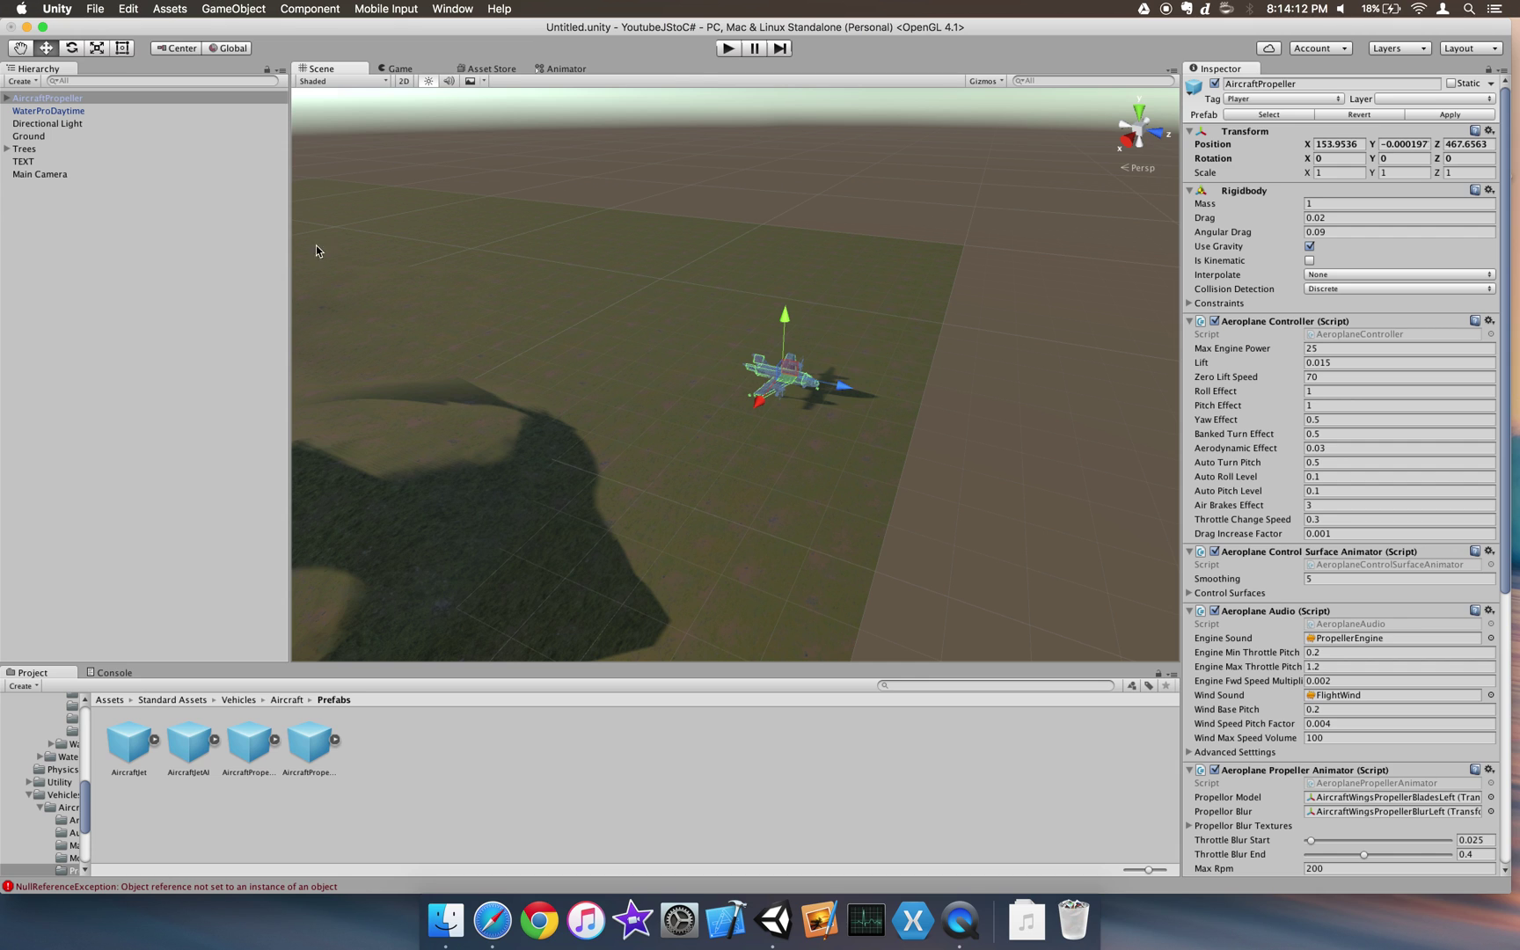
Step: Parent Main Camera to AircraftPropeller, move it behind and above the plane, and set its rotation
left_click(78, 175)
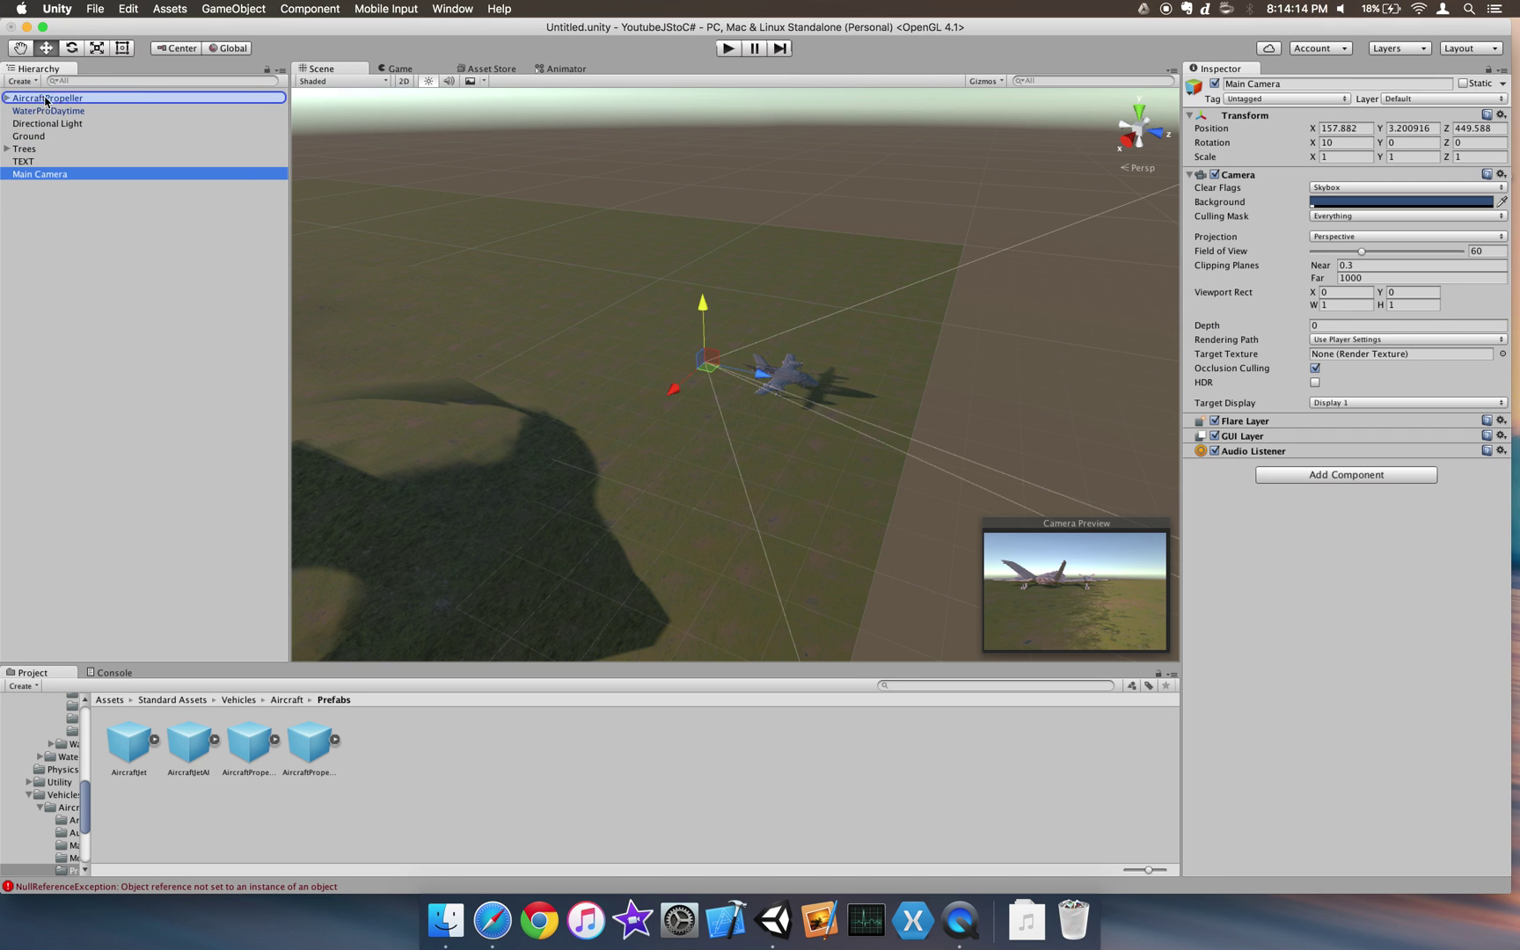
left_click_drag(46, 101, 46, 100)
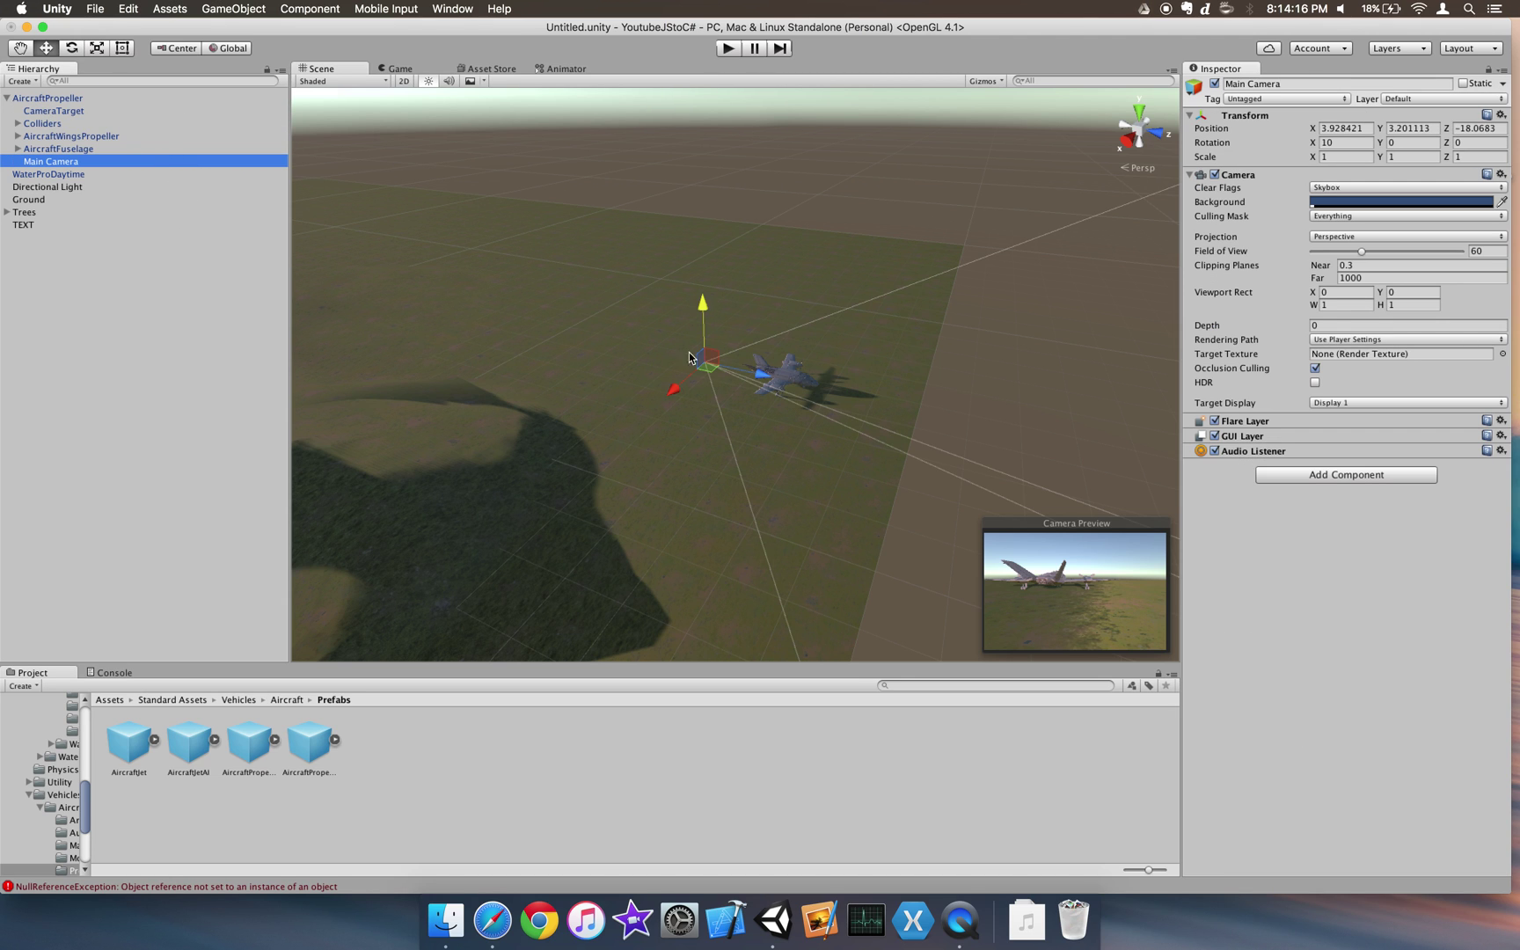
left_click_drag(665, 394, 682, 357)
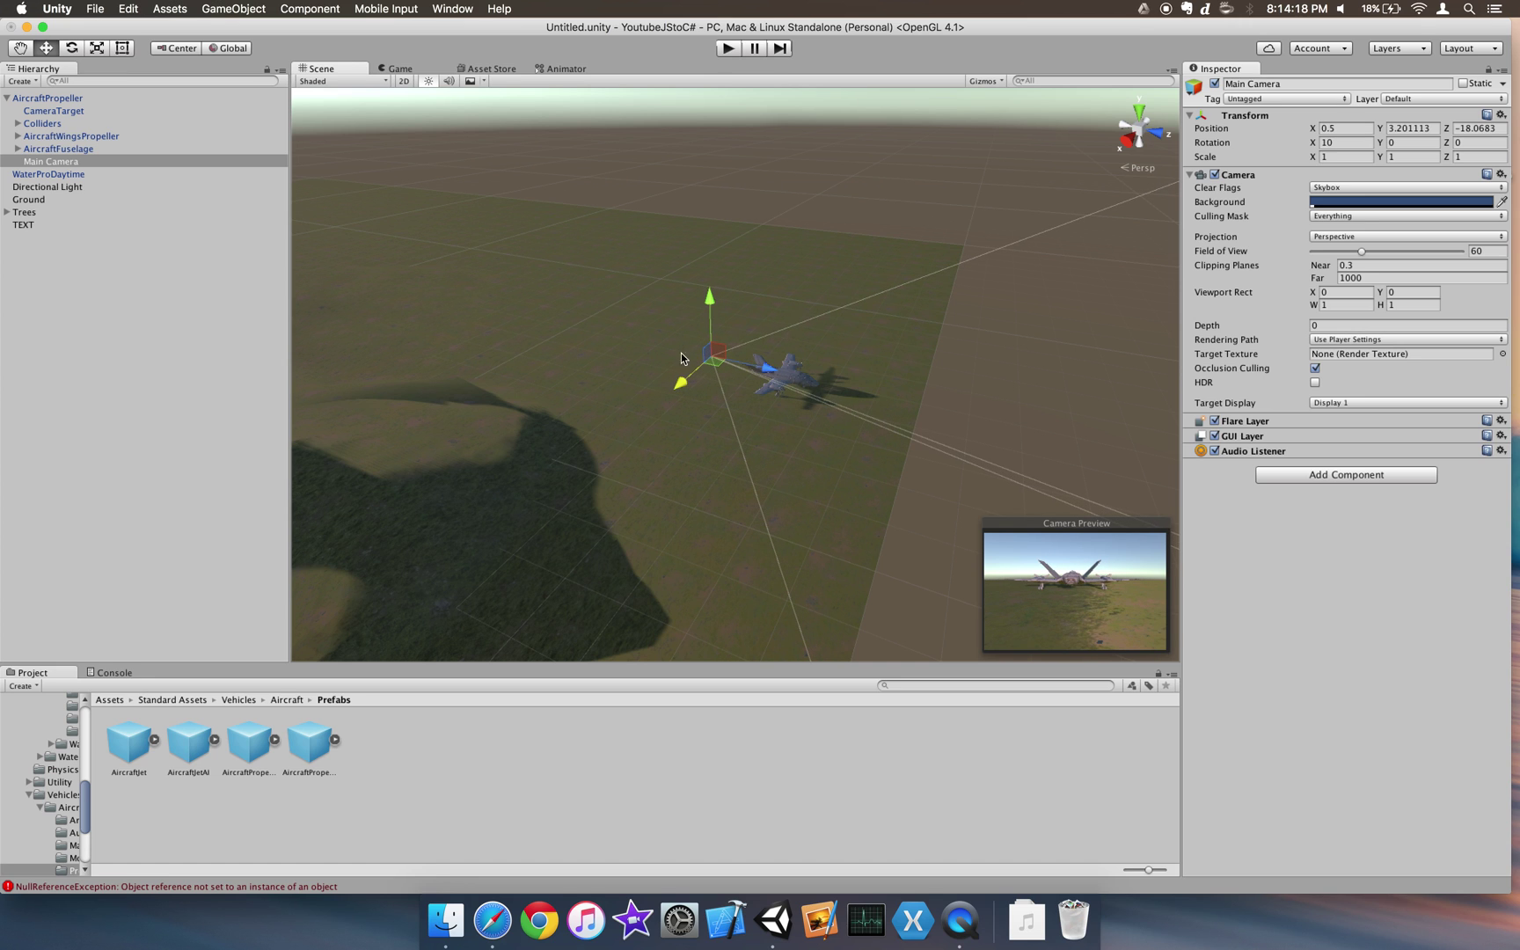
left_click_drag(714, 302, 708, 275)
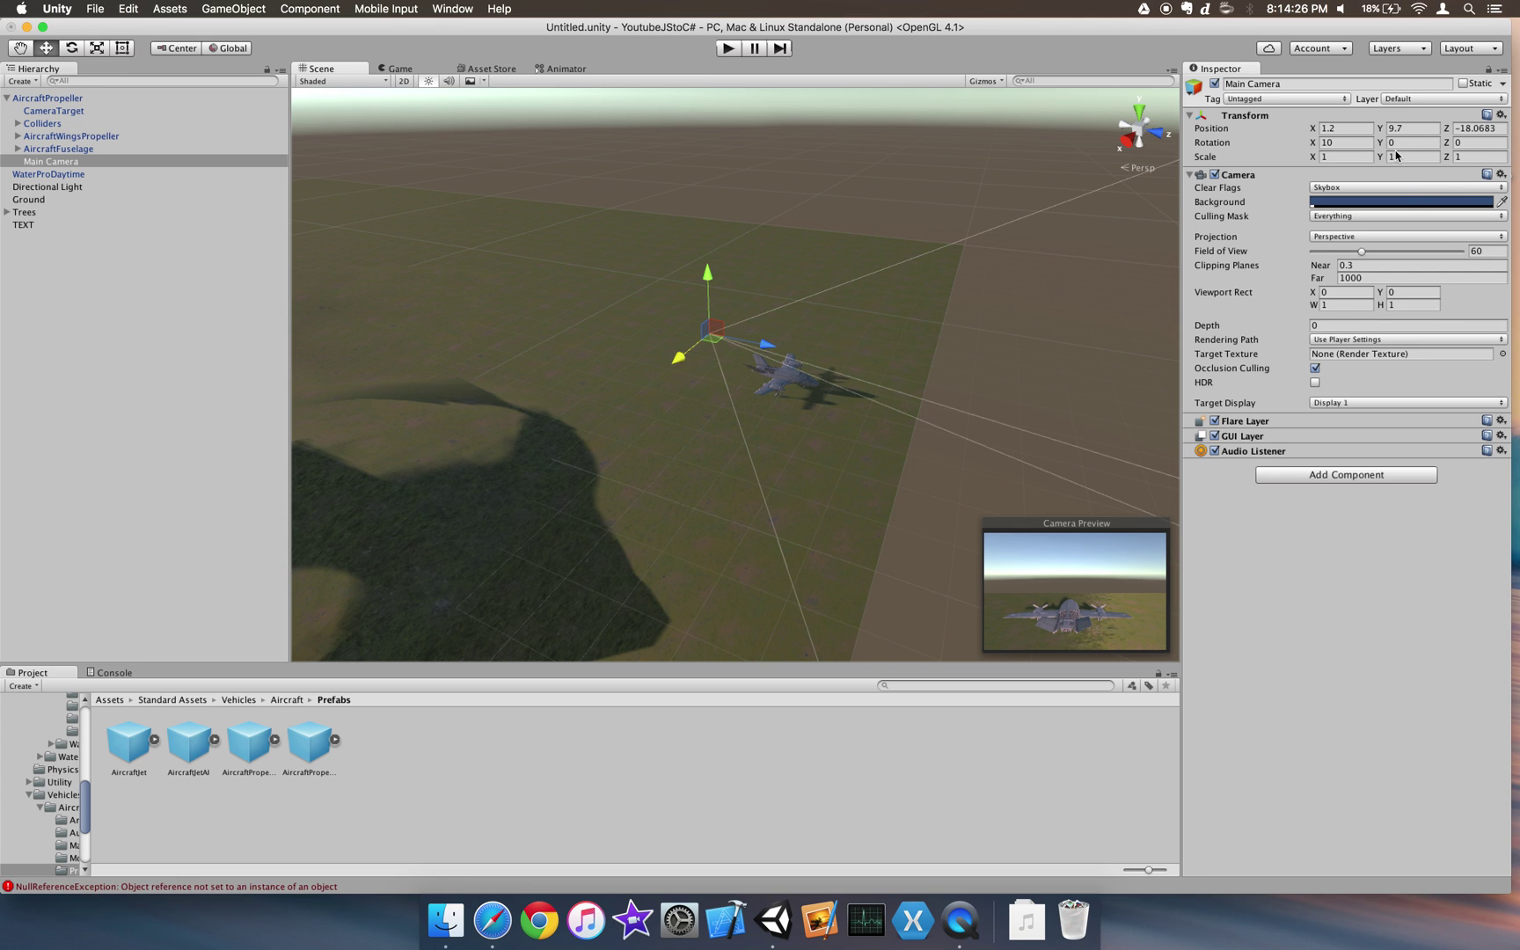
type("8")
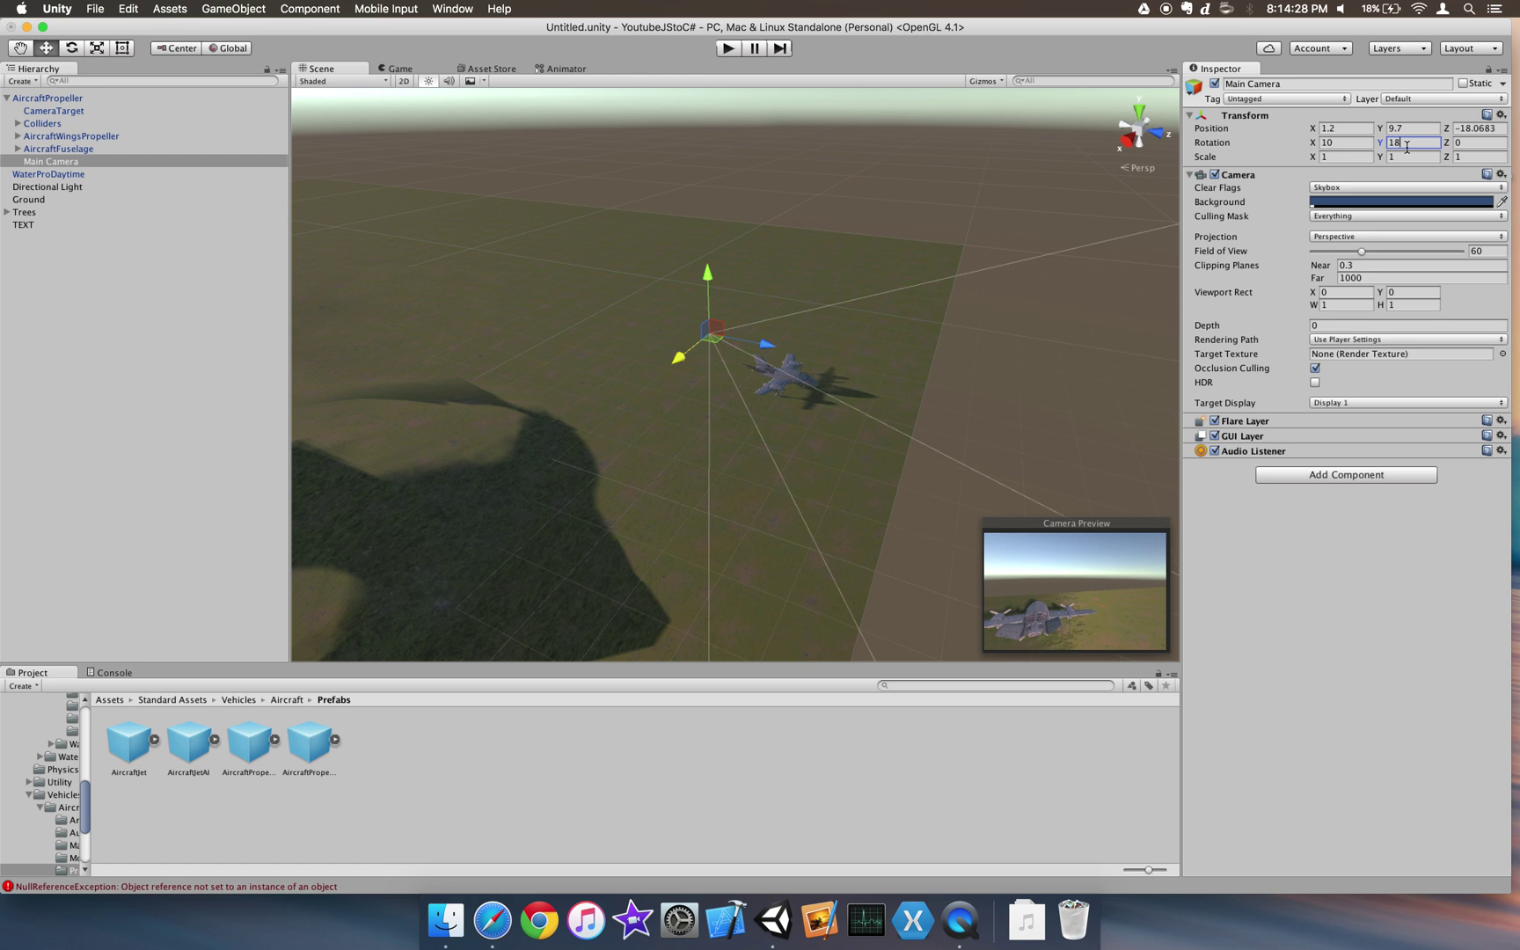
type("0")
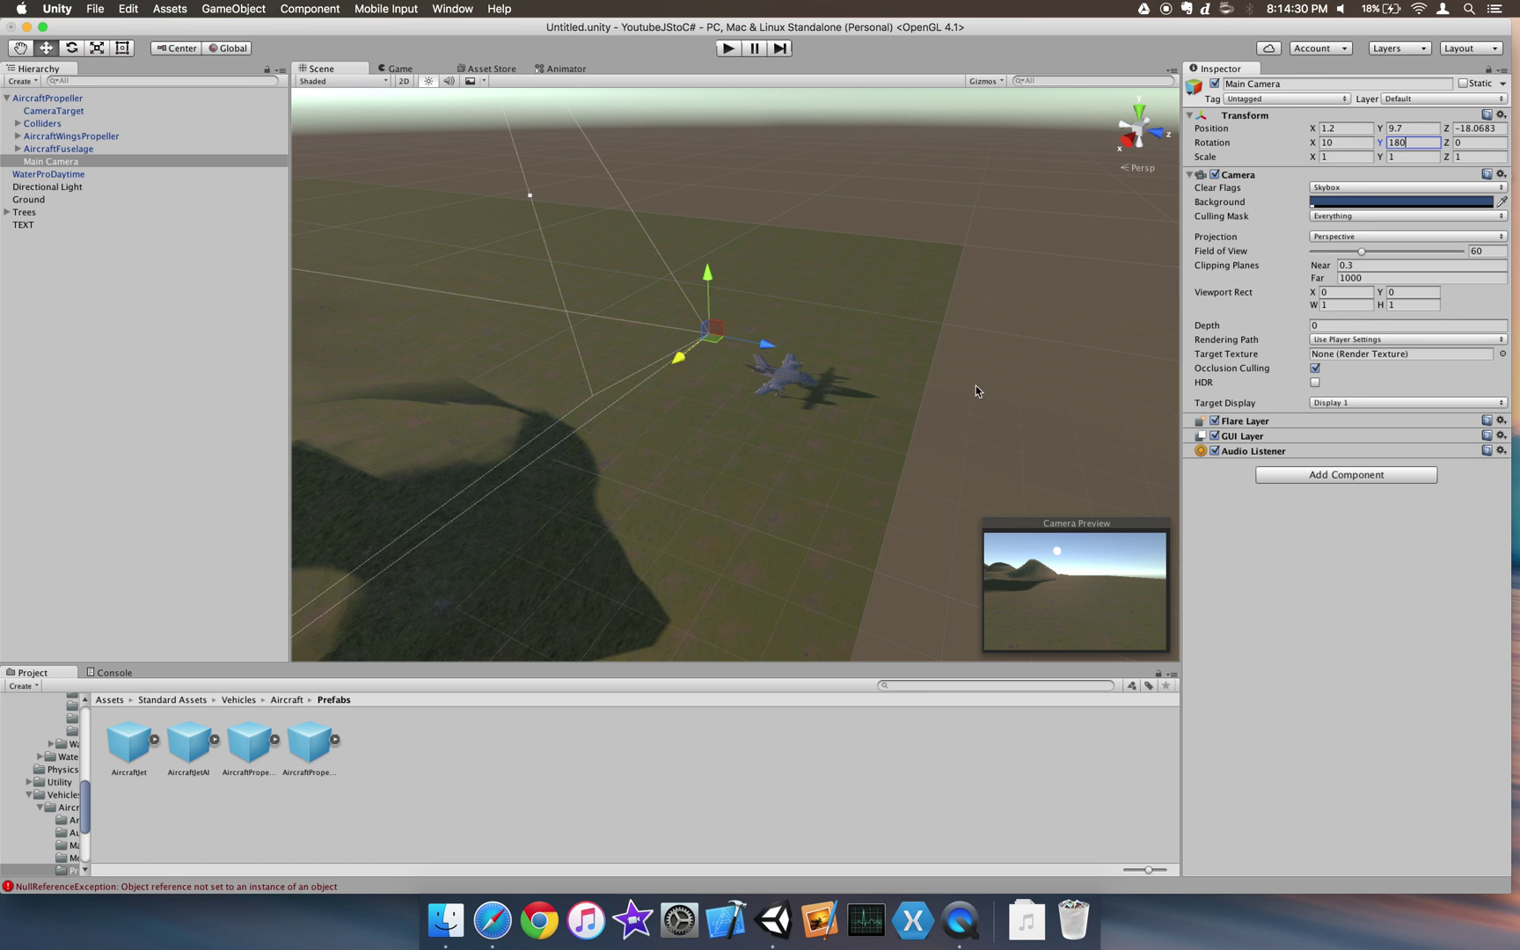
left_click(782, 380)
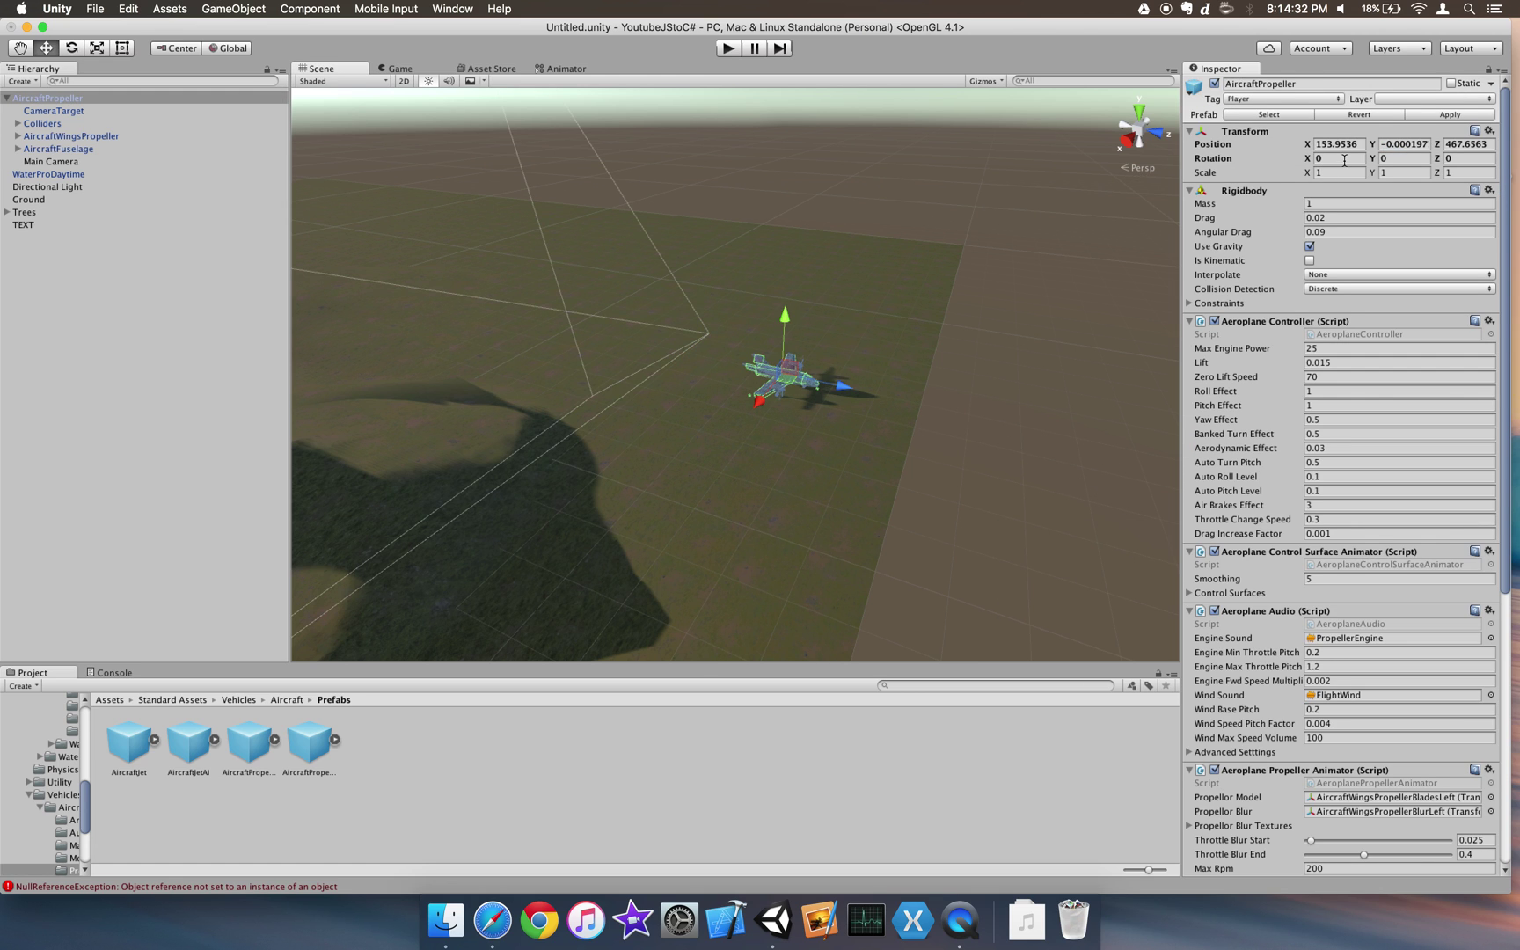
Step: Try rotating the propeller plane to 180 on Y, then undo that rotation
type("180")
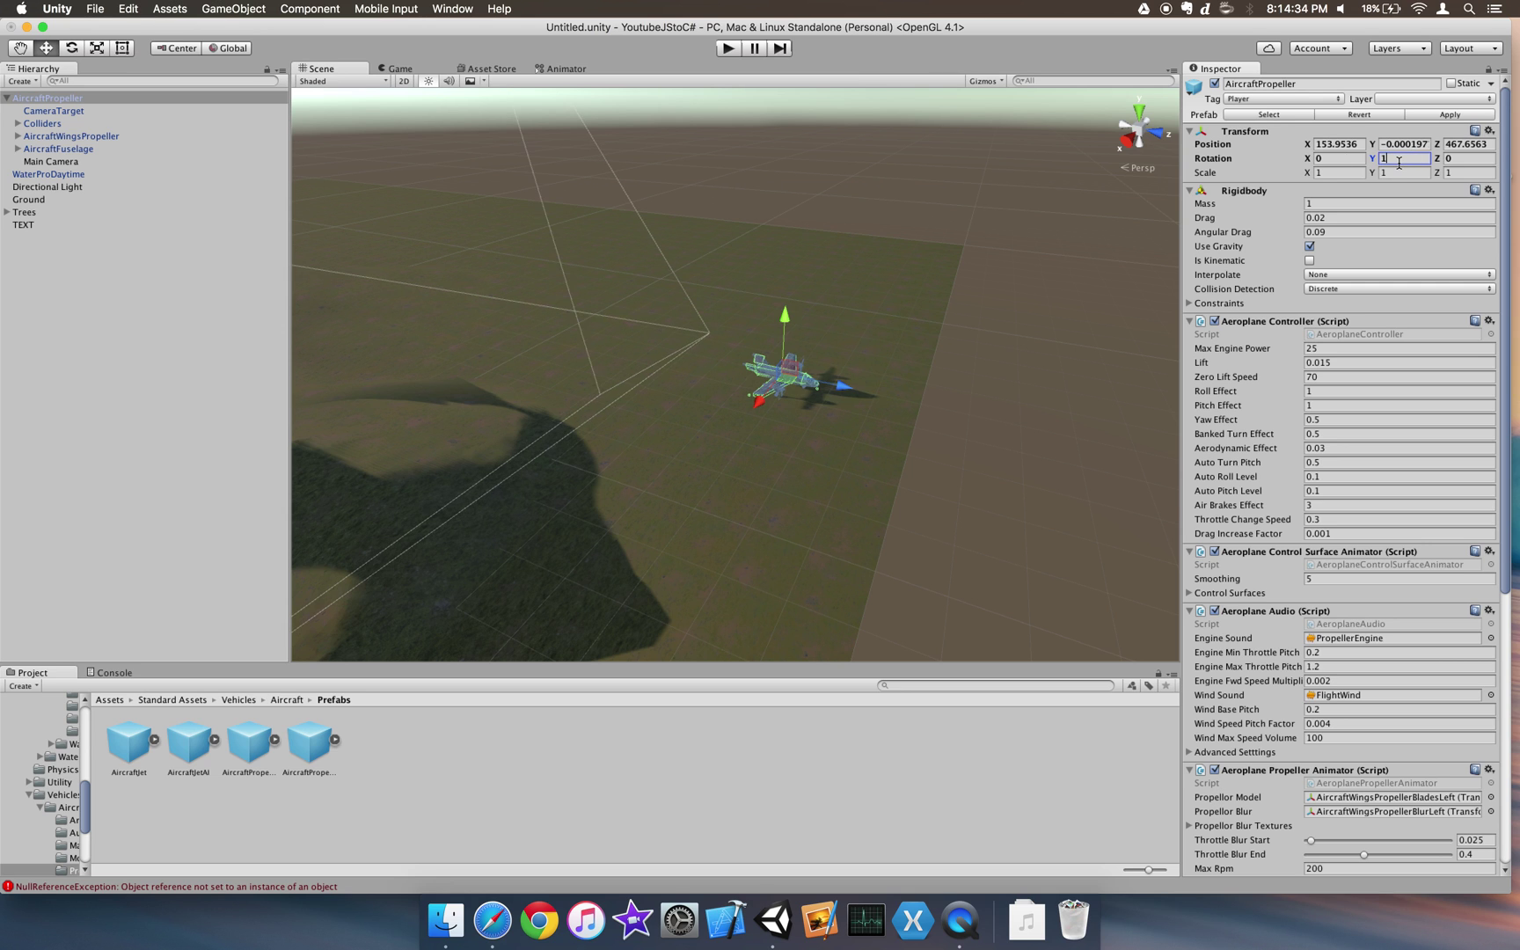
left_click(792, 406)
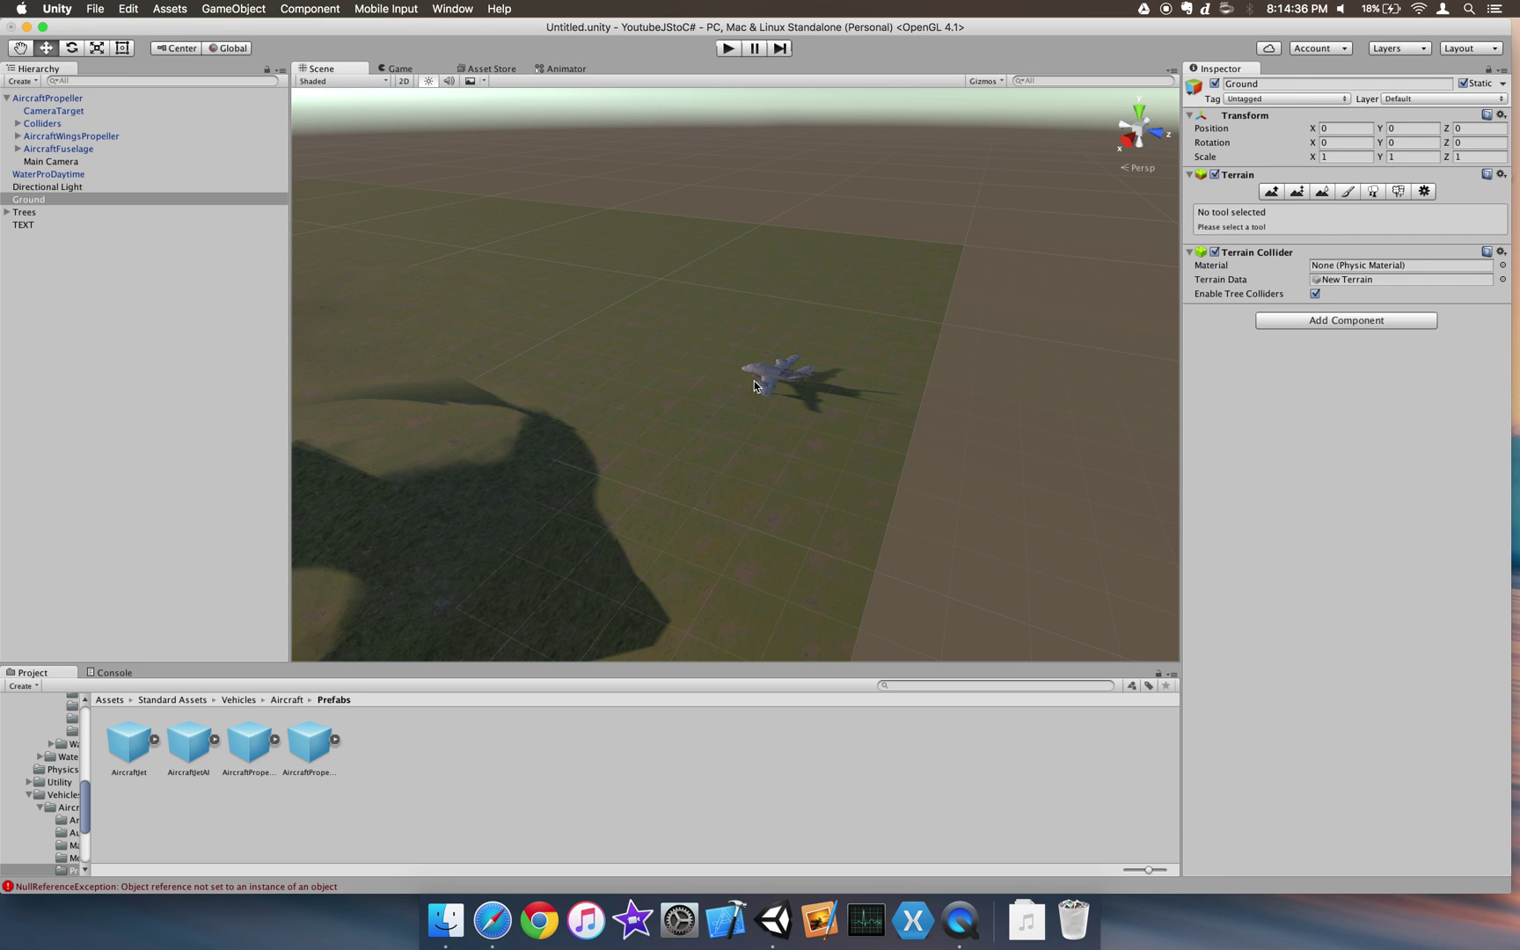
left_click(782, 380)
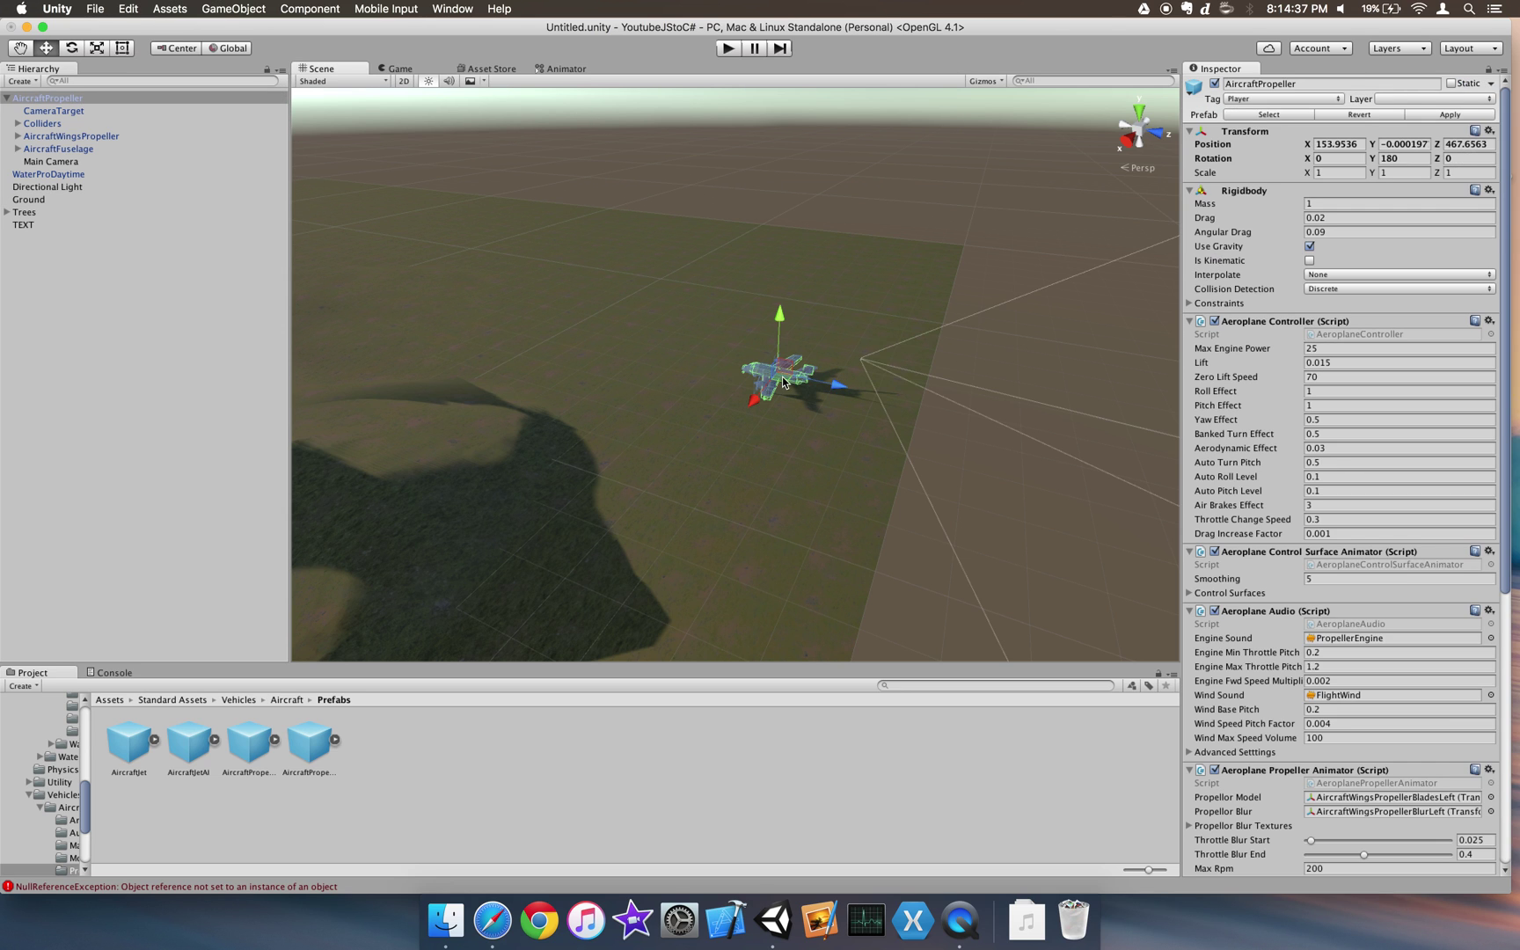
left_click(836, 393)
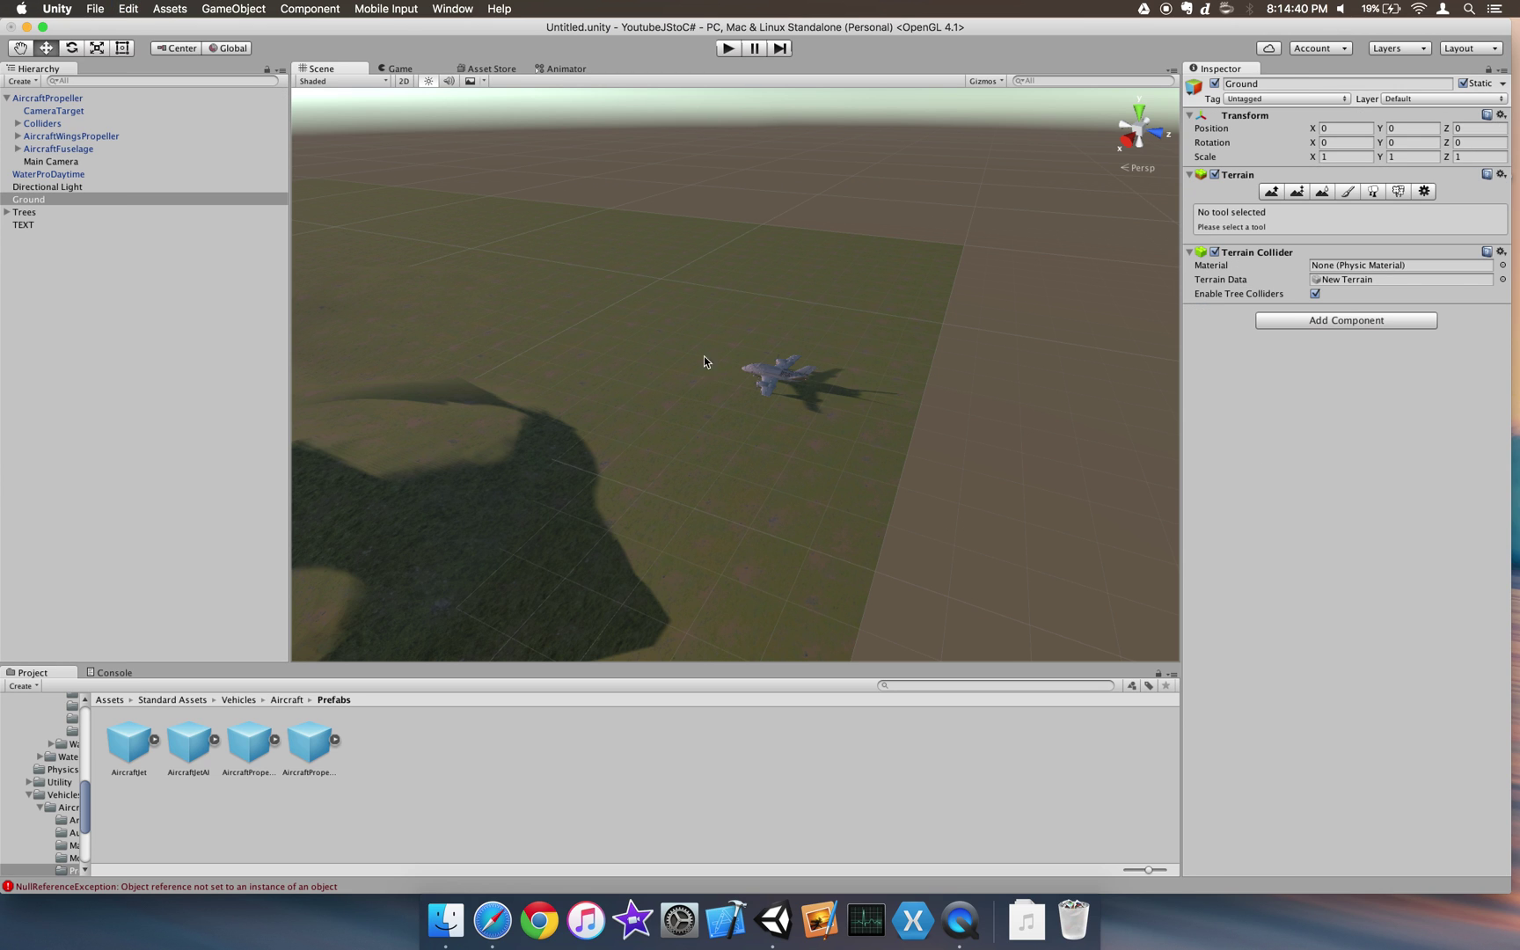
key("super+z")
key("super+z")
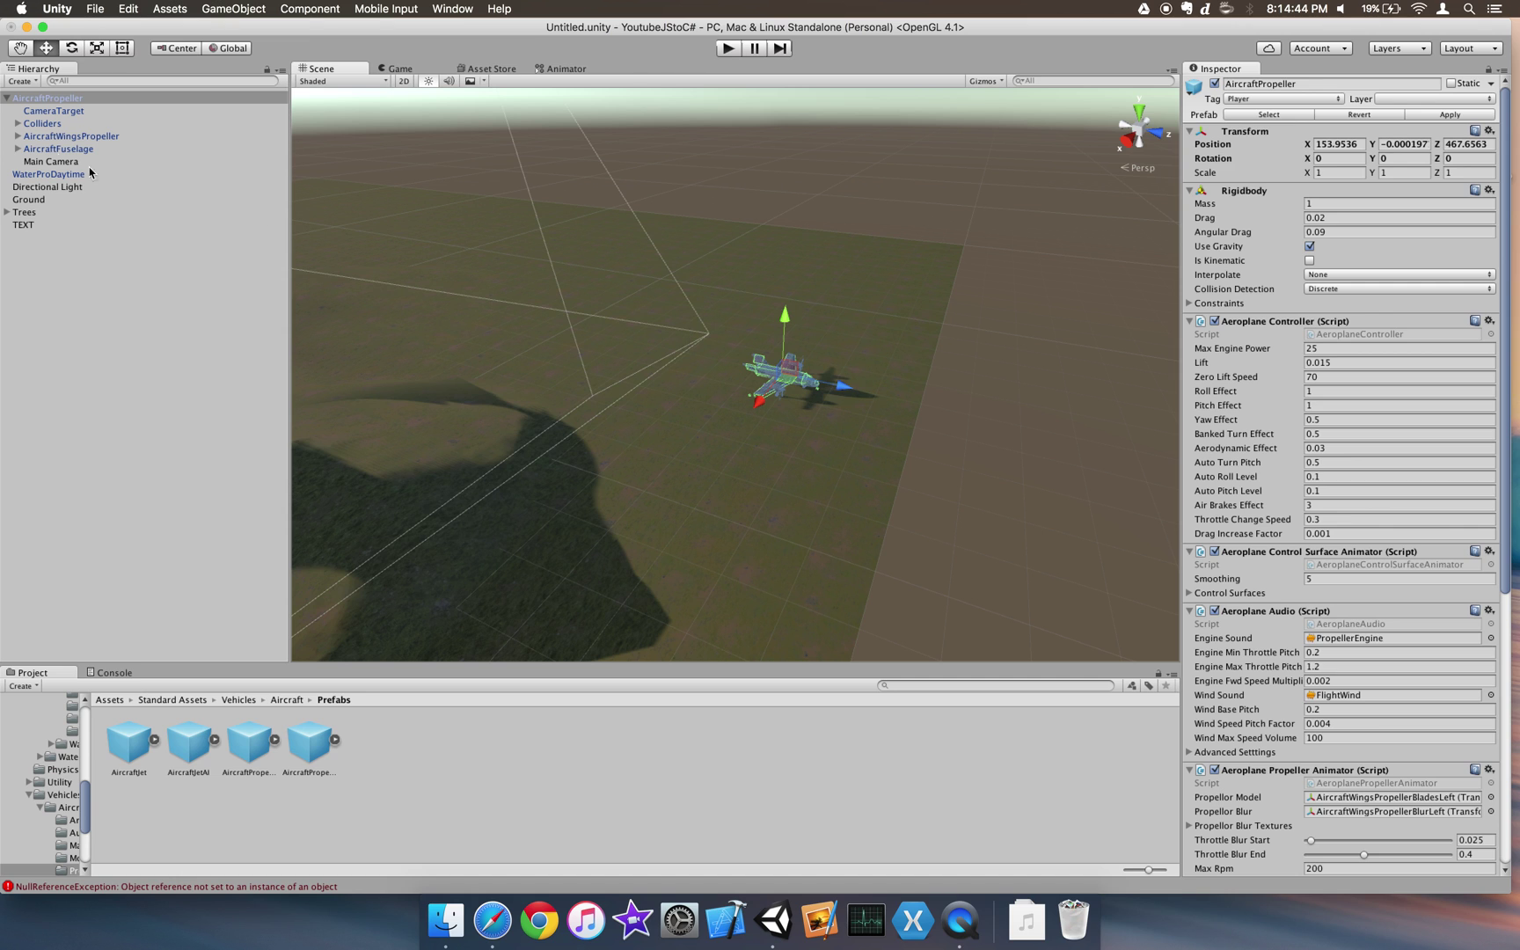
Step: Set Main Camera's Y rotation to 0 and AircraftPropeller's Y rotation to 180
left_click(62, 163)
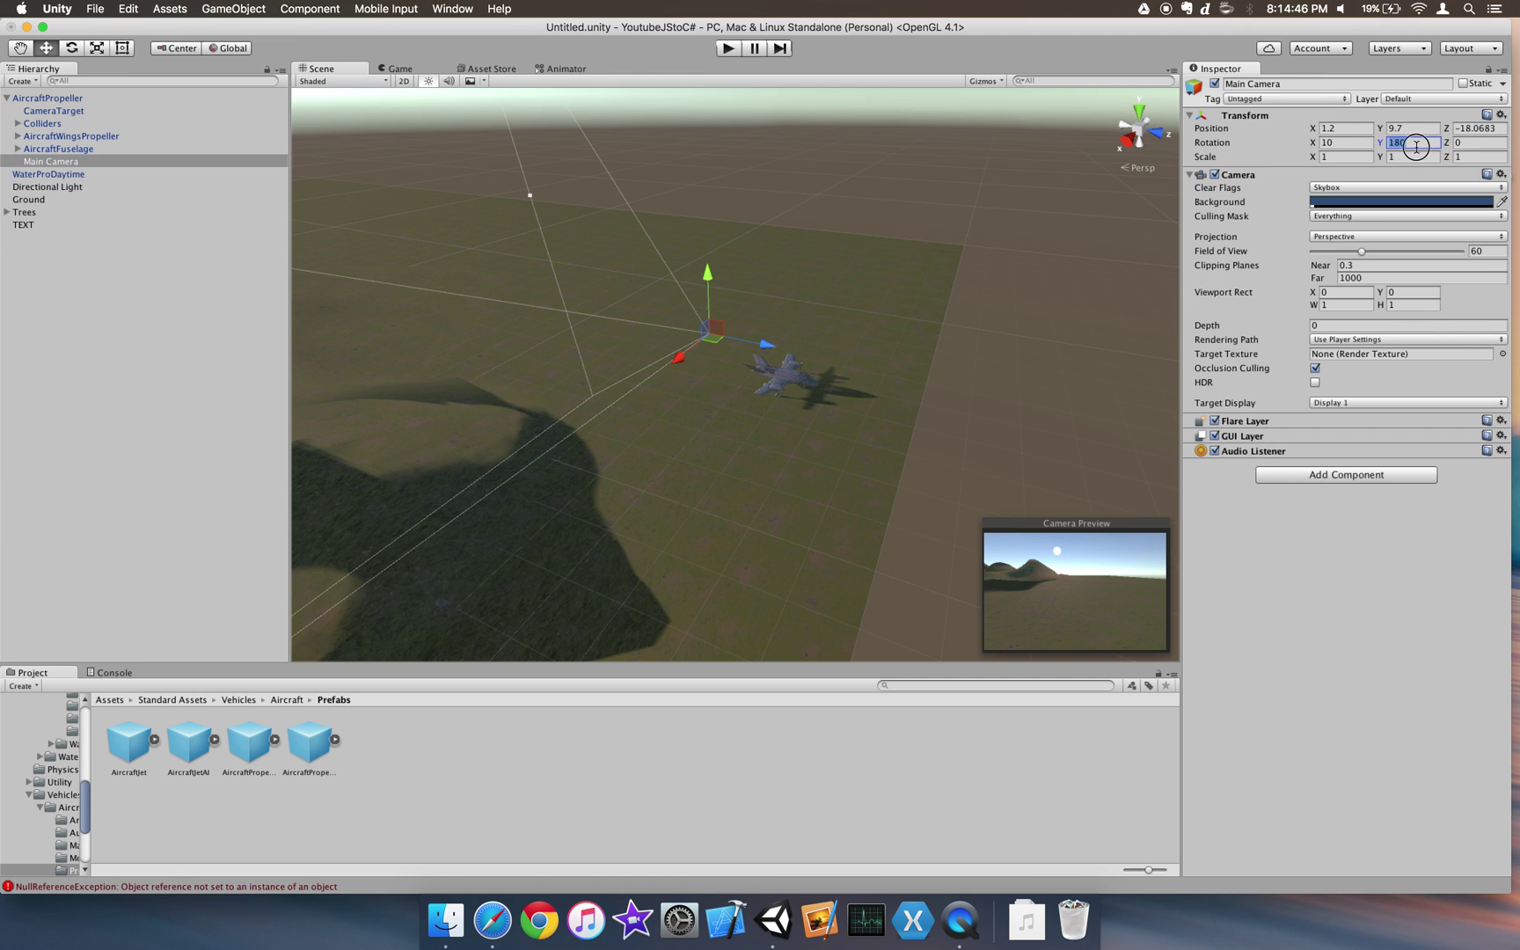
type("0")
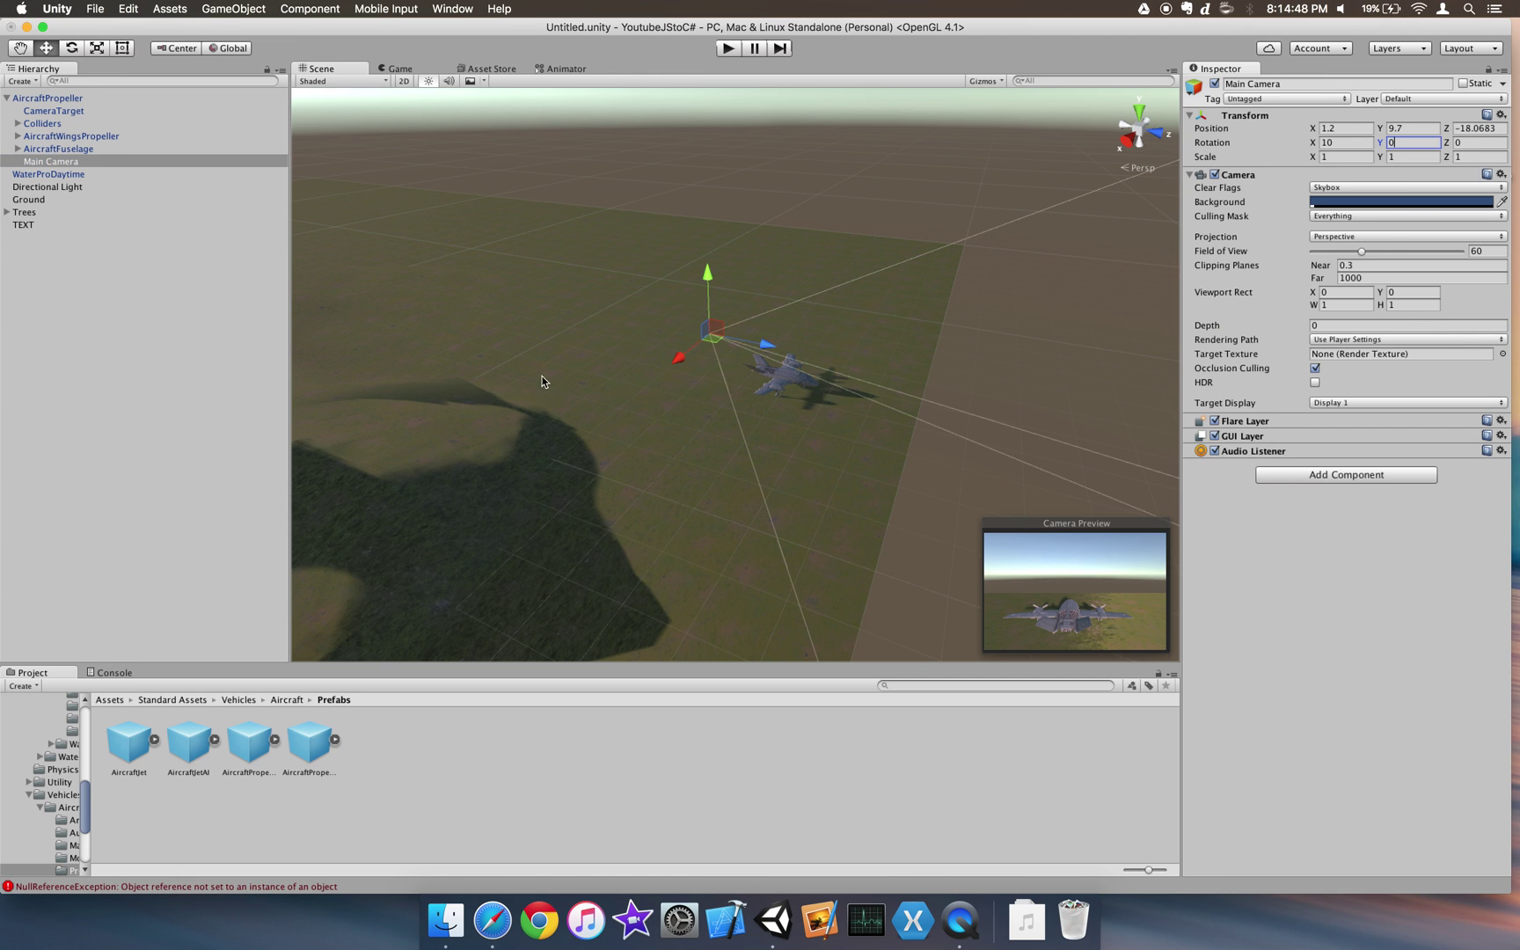
left_click(88, 112)
left_click(273, 100)
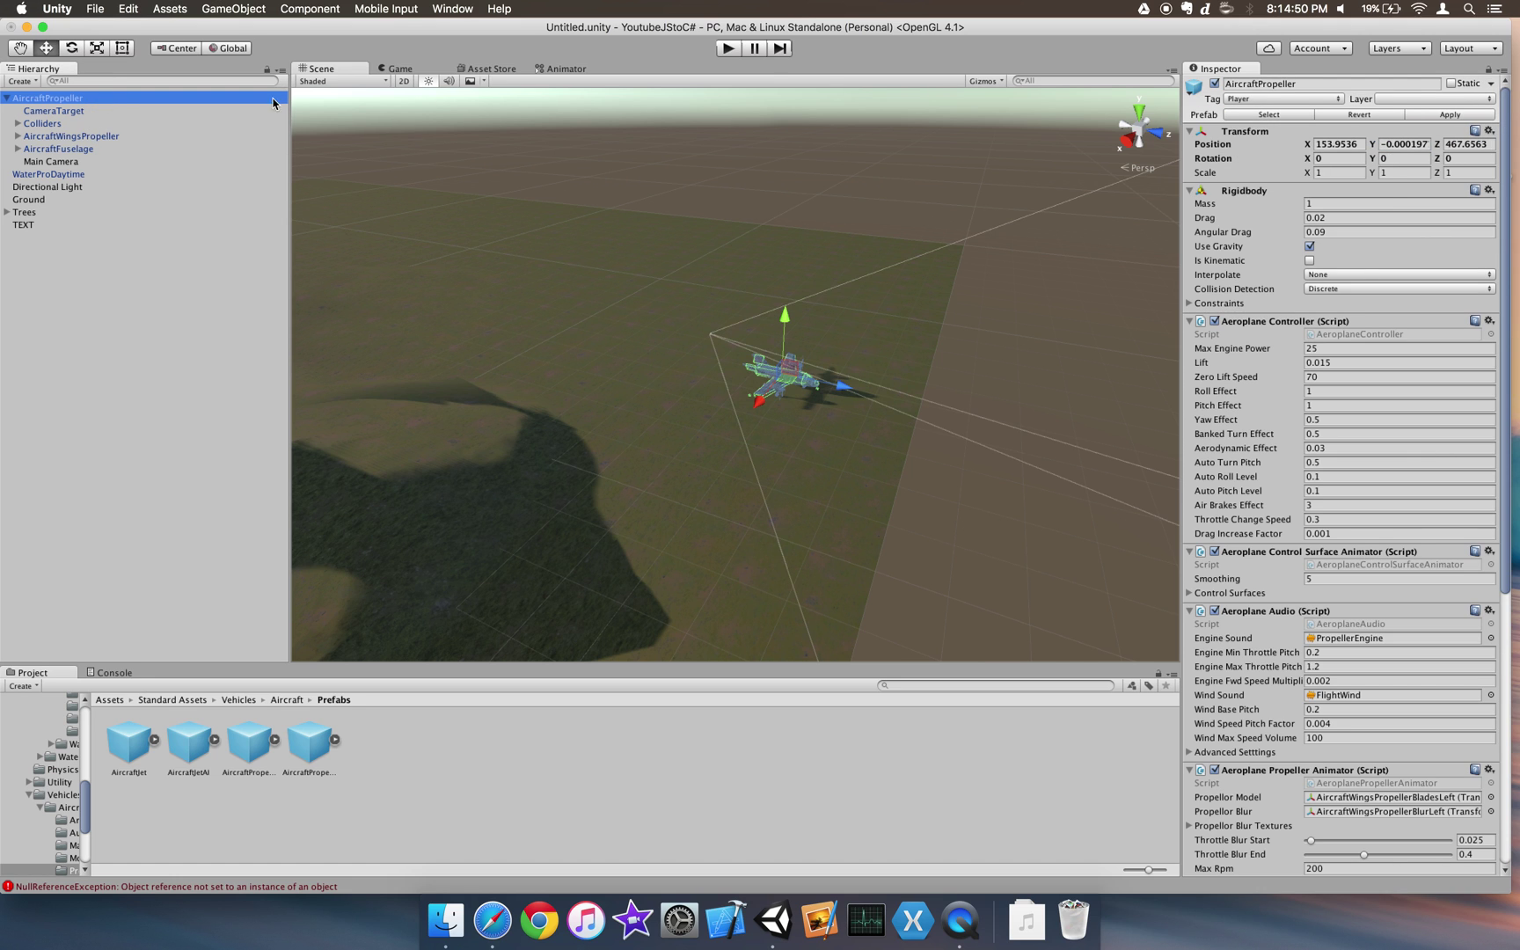
left_click(1407, 160)
type("18")
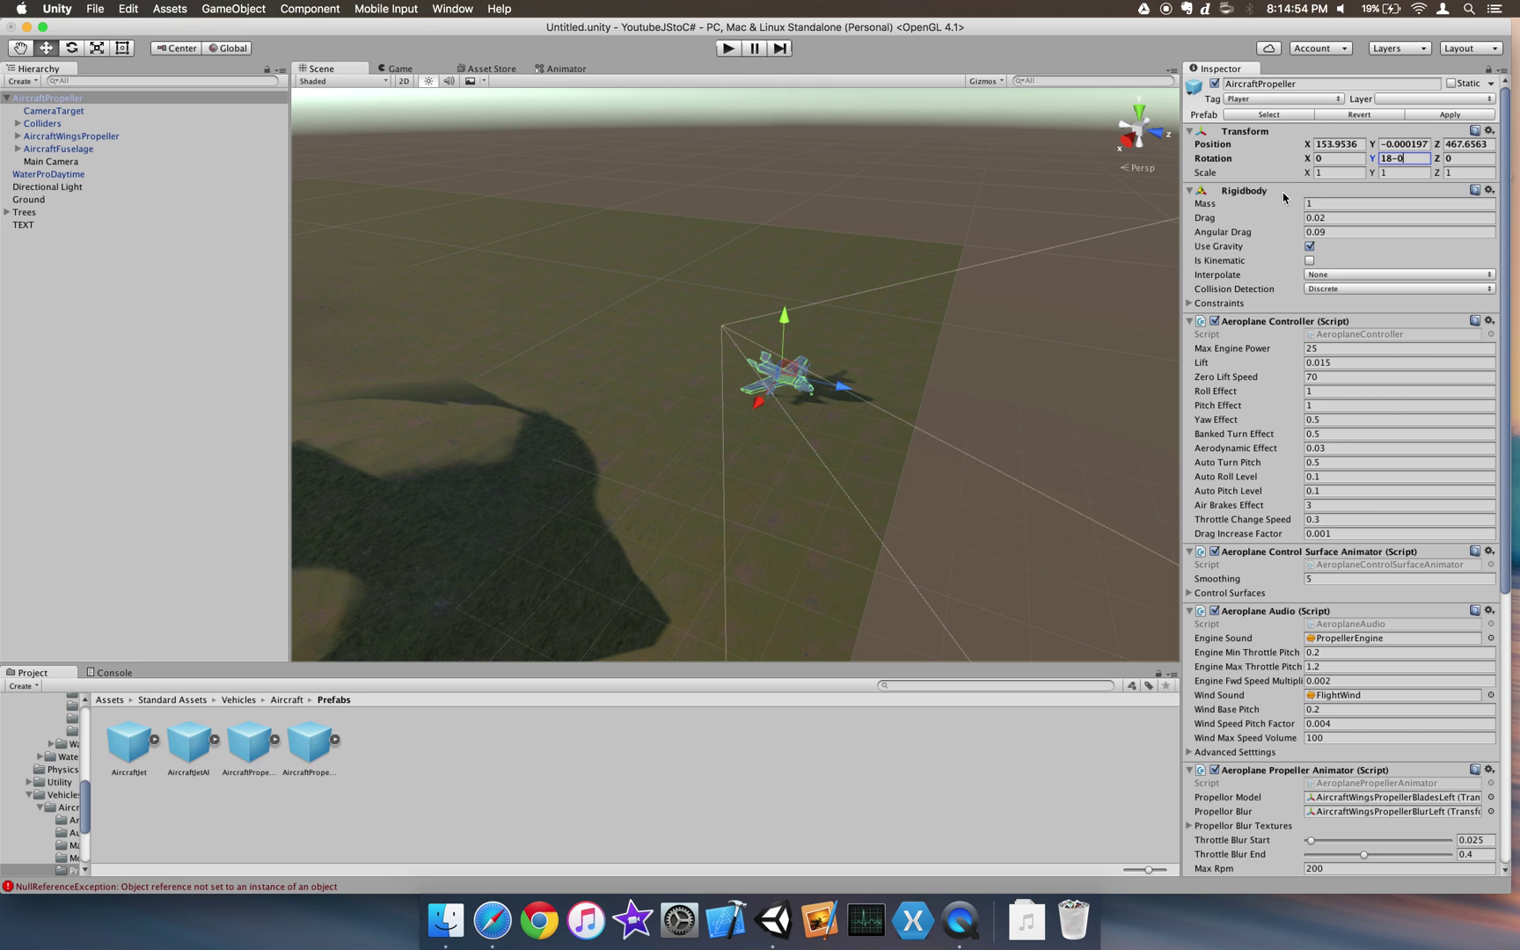
type("0")
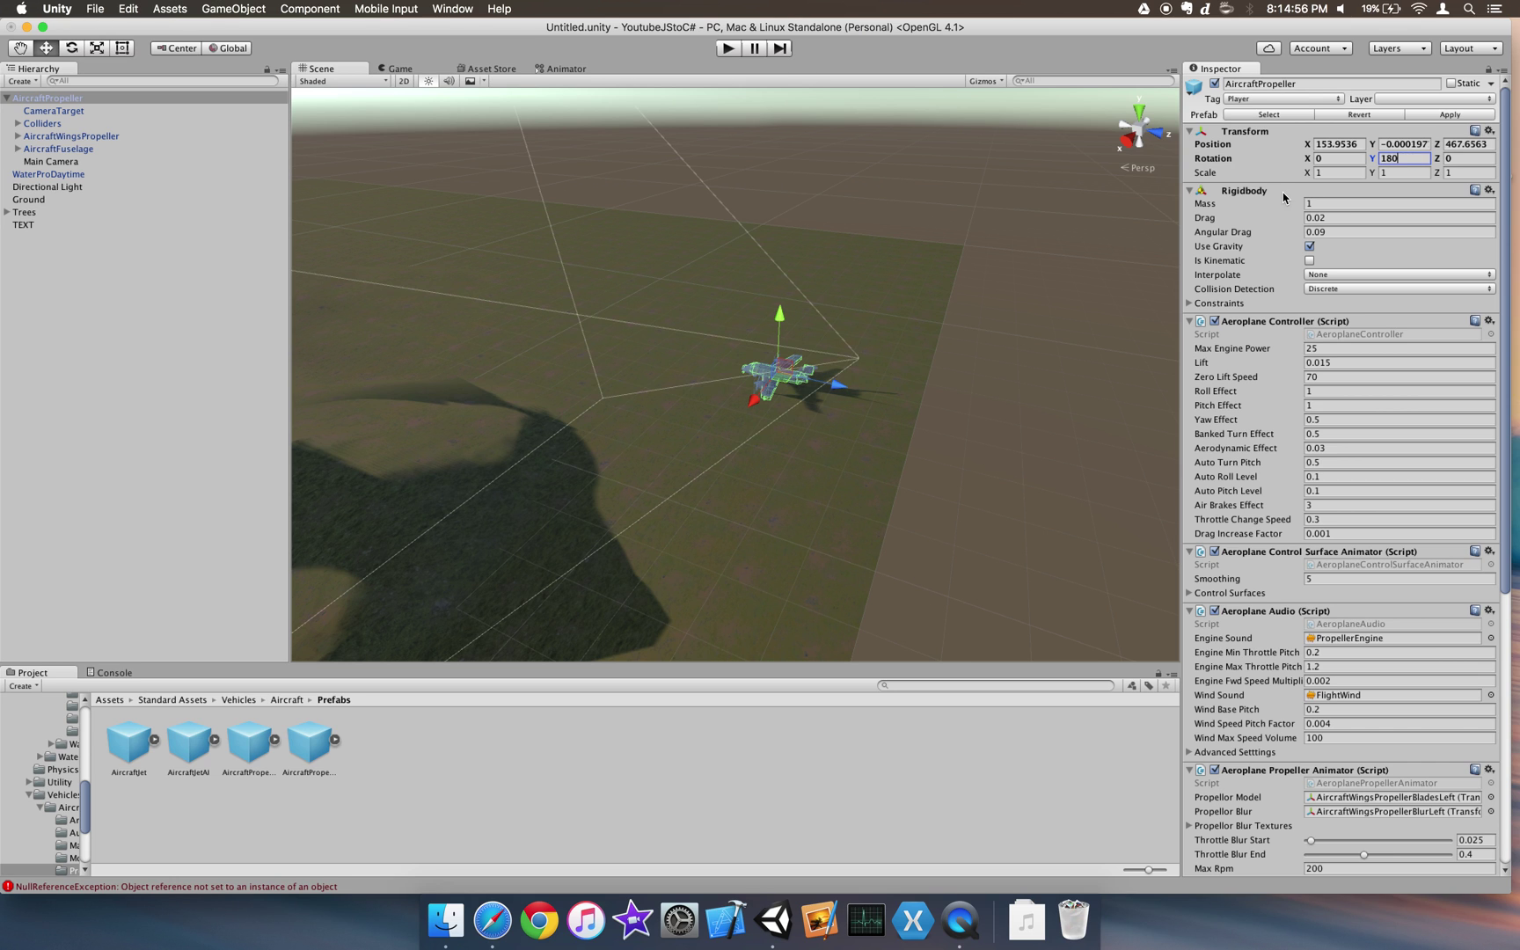
left_click(853, 442)
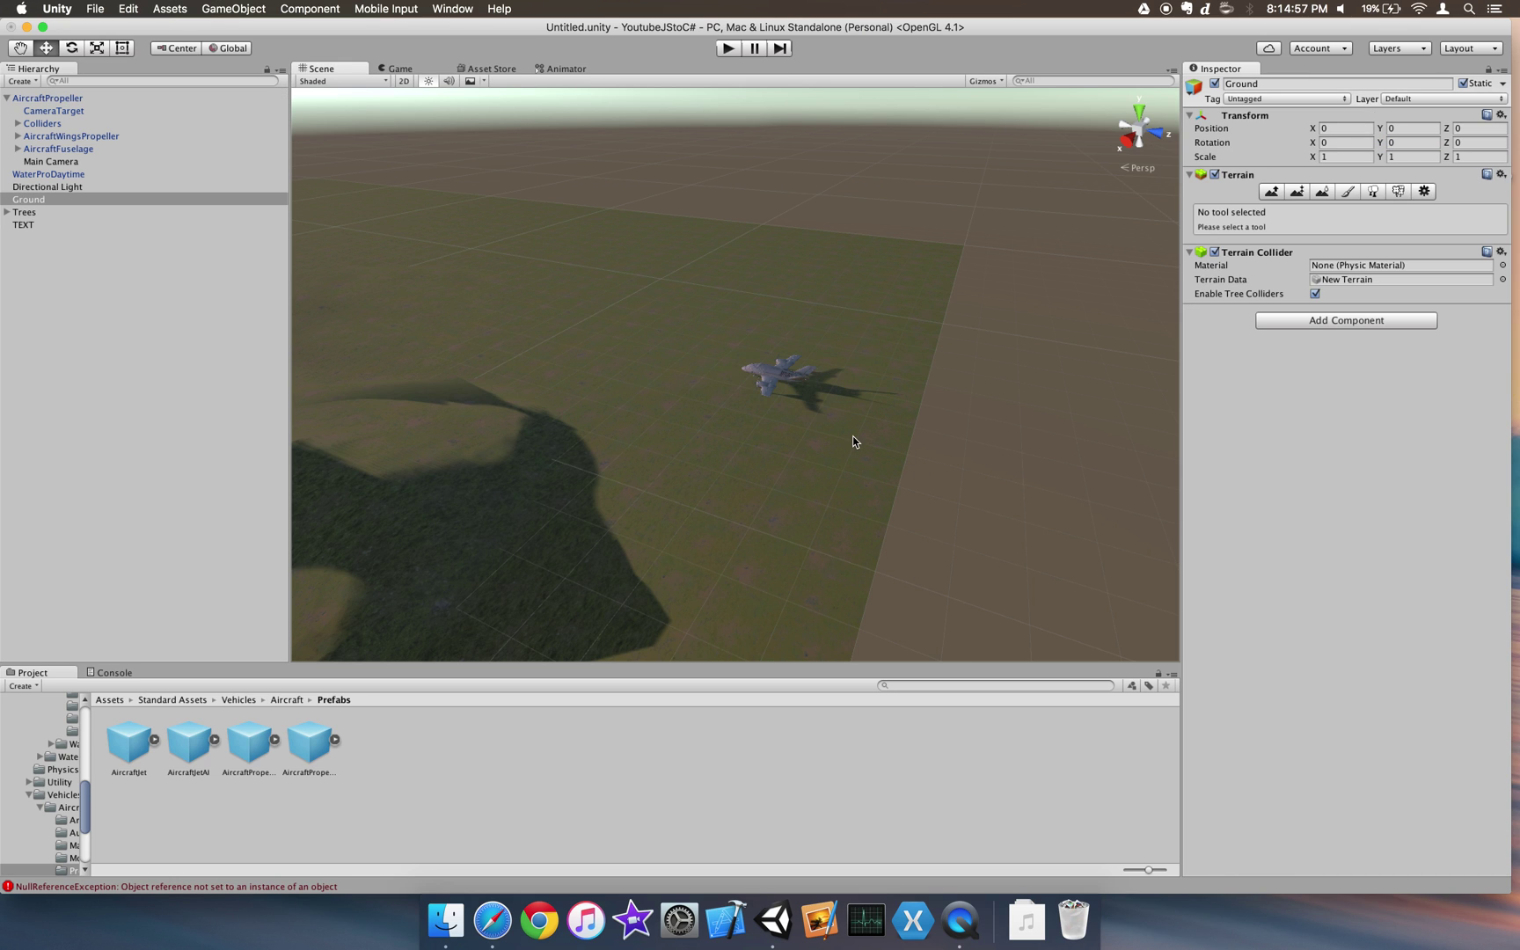
left_click(728, 48)
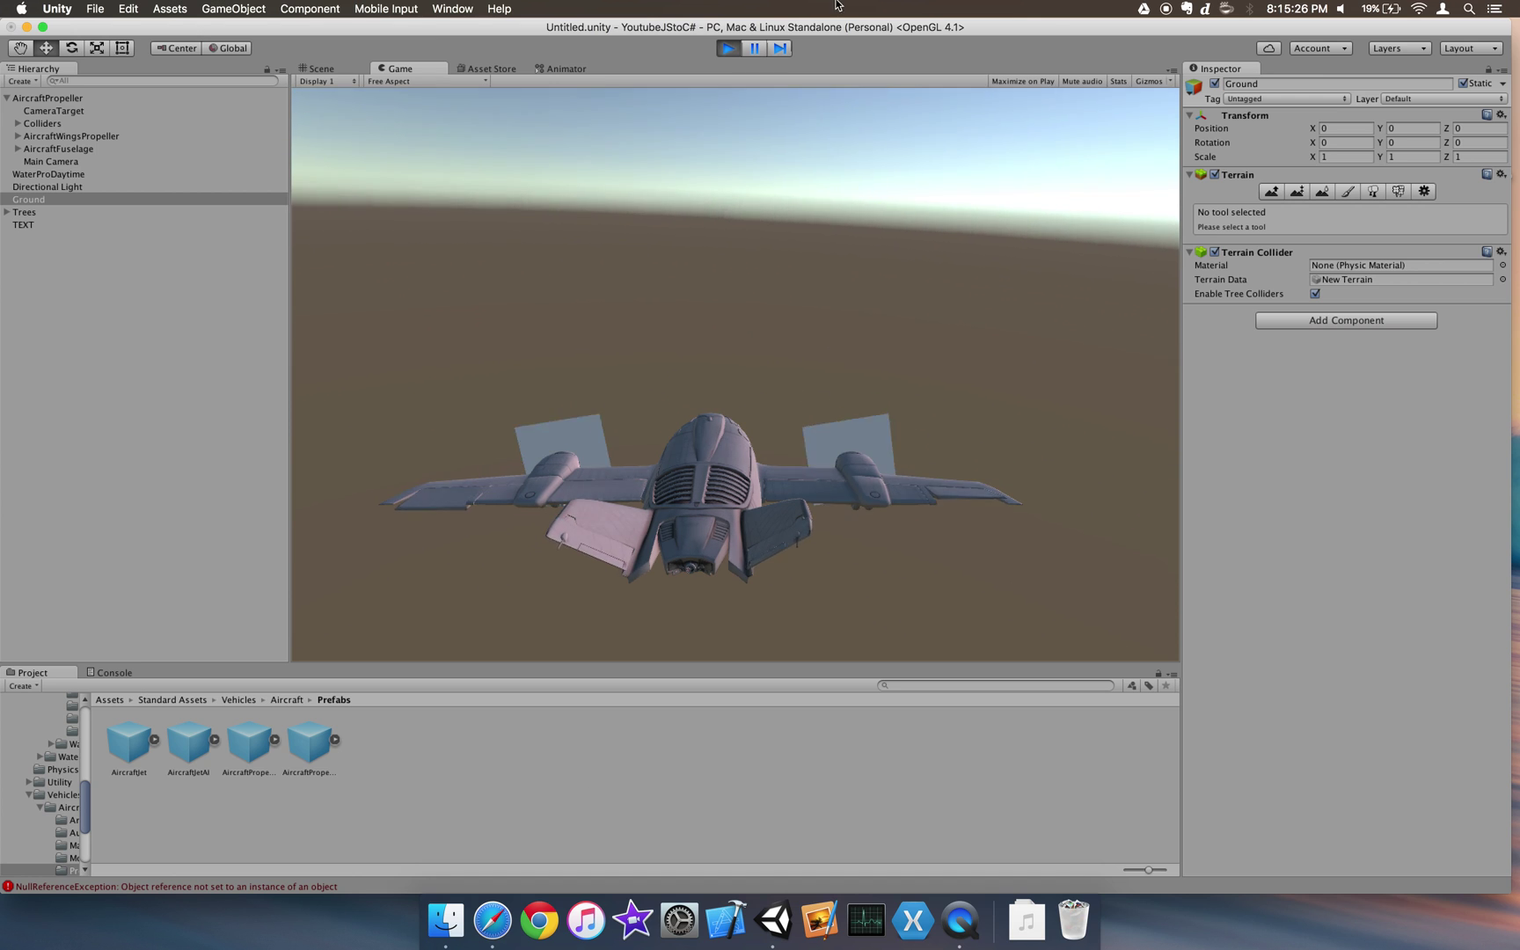
left_click(729, 49)
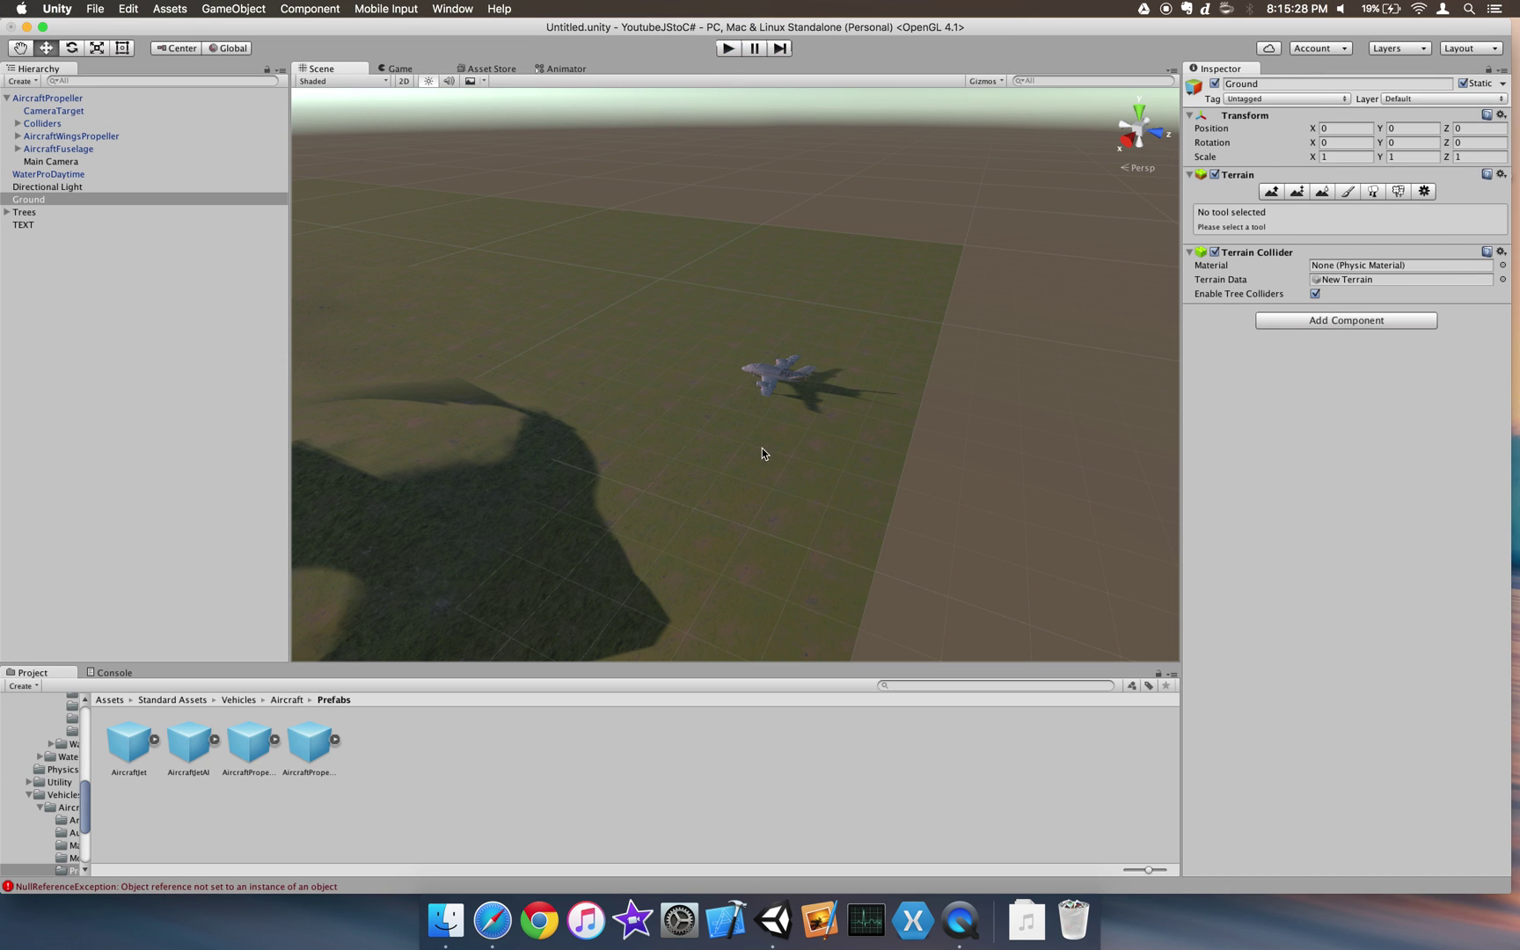
Step: Move Main Camera to the Hierarchy root, delete AircraftPropeller, and place the AircraftJet prefab
left_click(794, 376)
double_click(121, 161)
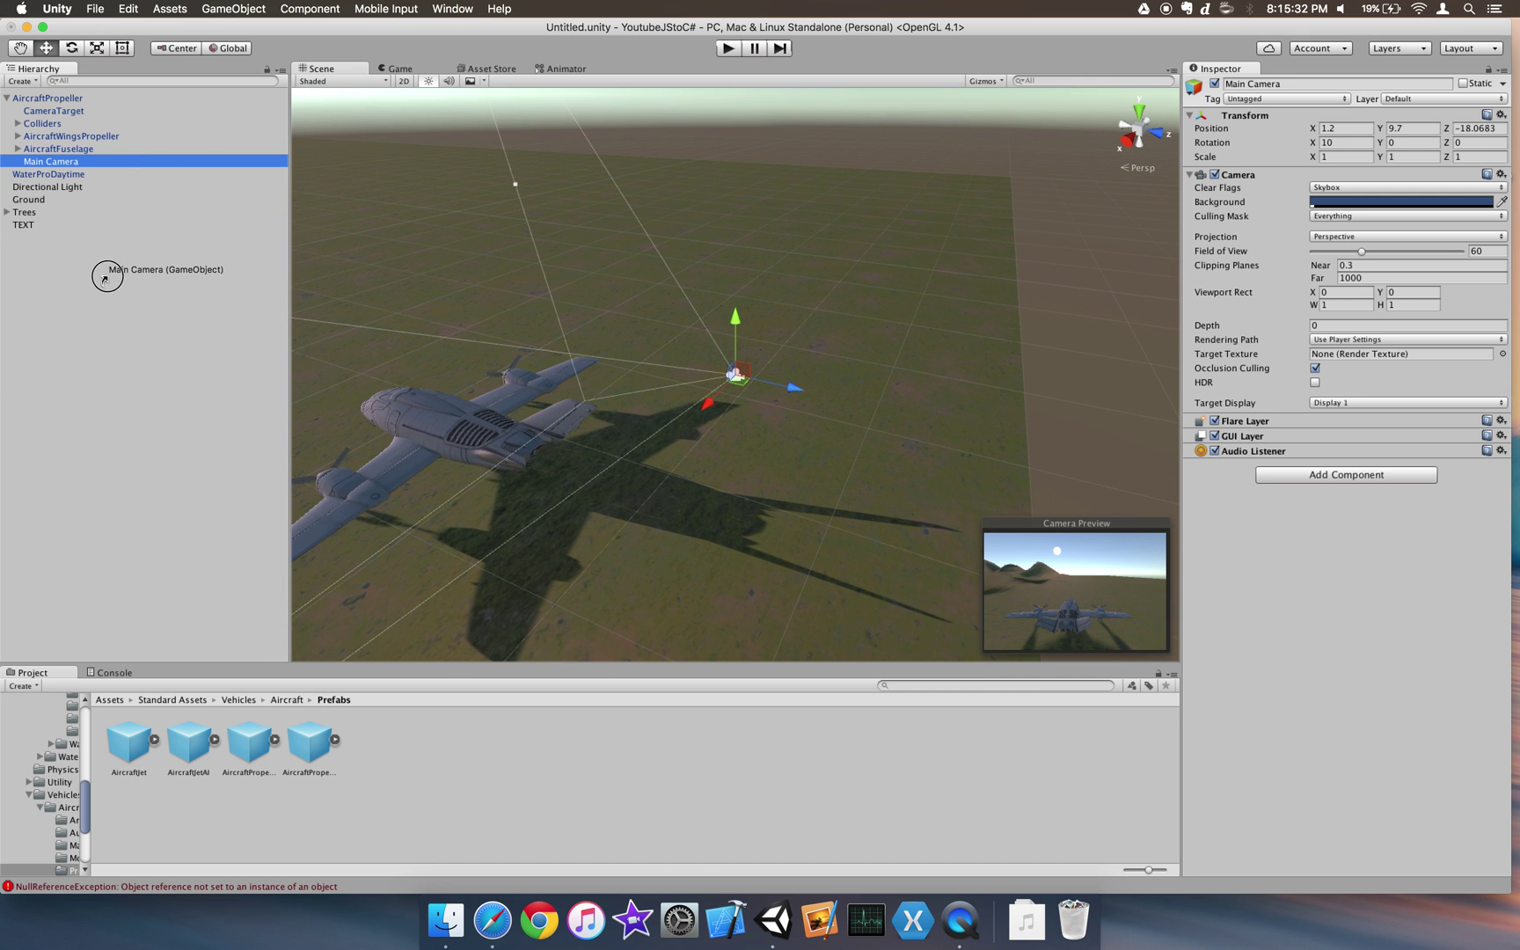
left_click_drag(104, 278, 102, 271)
right_click(102, 99)
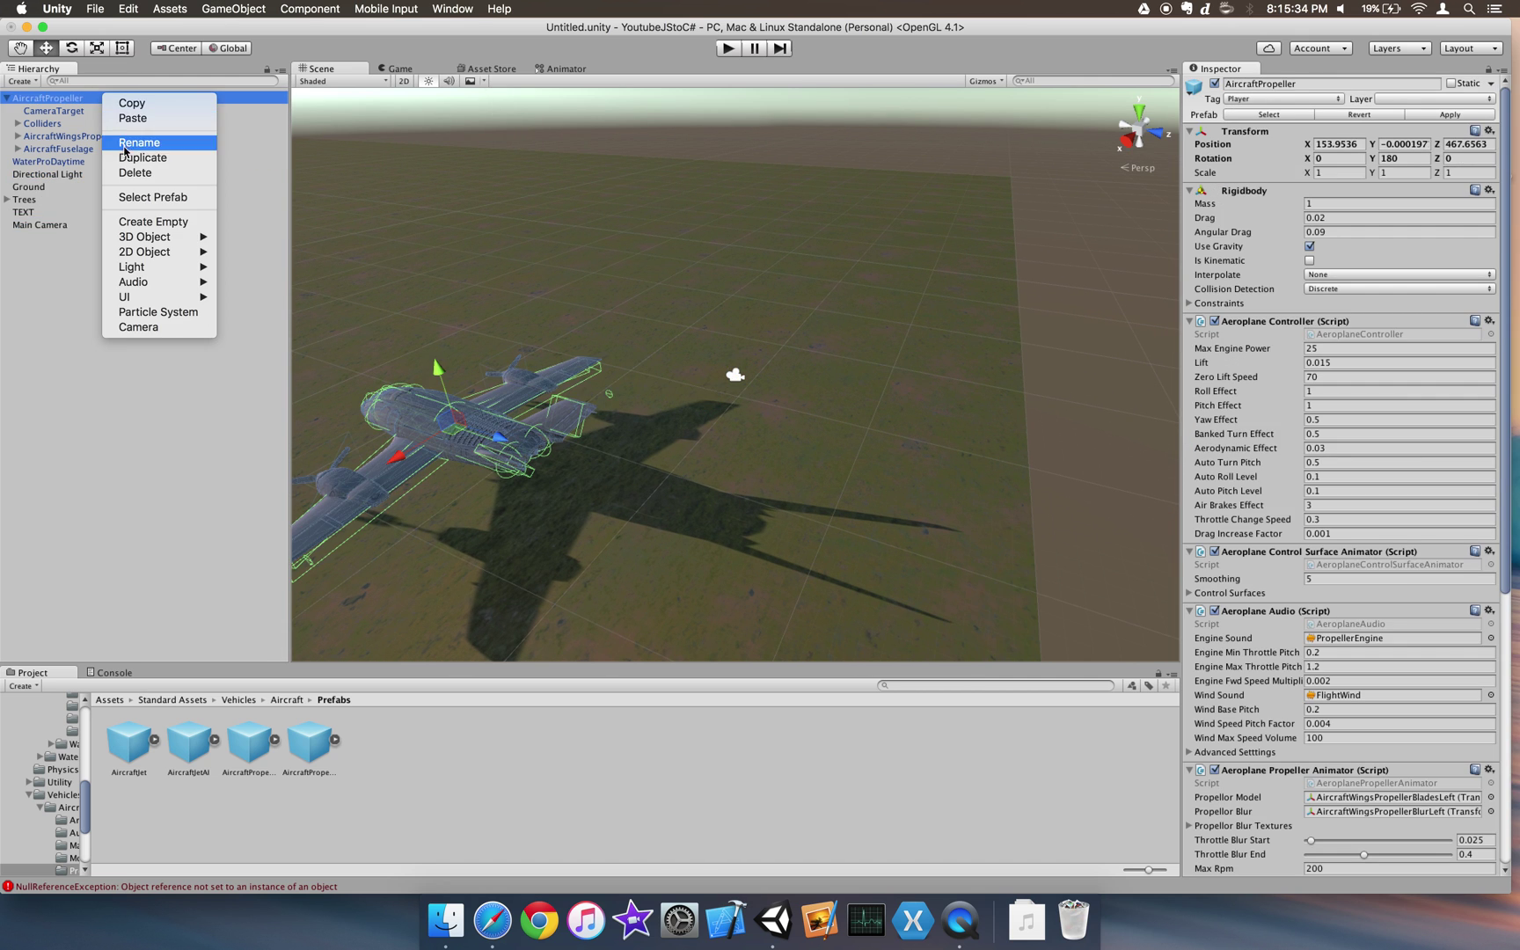
left_click(132, 172)
left_click_drag(655, 434, 629, 381)
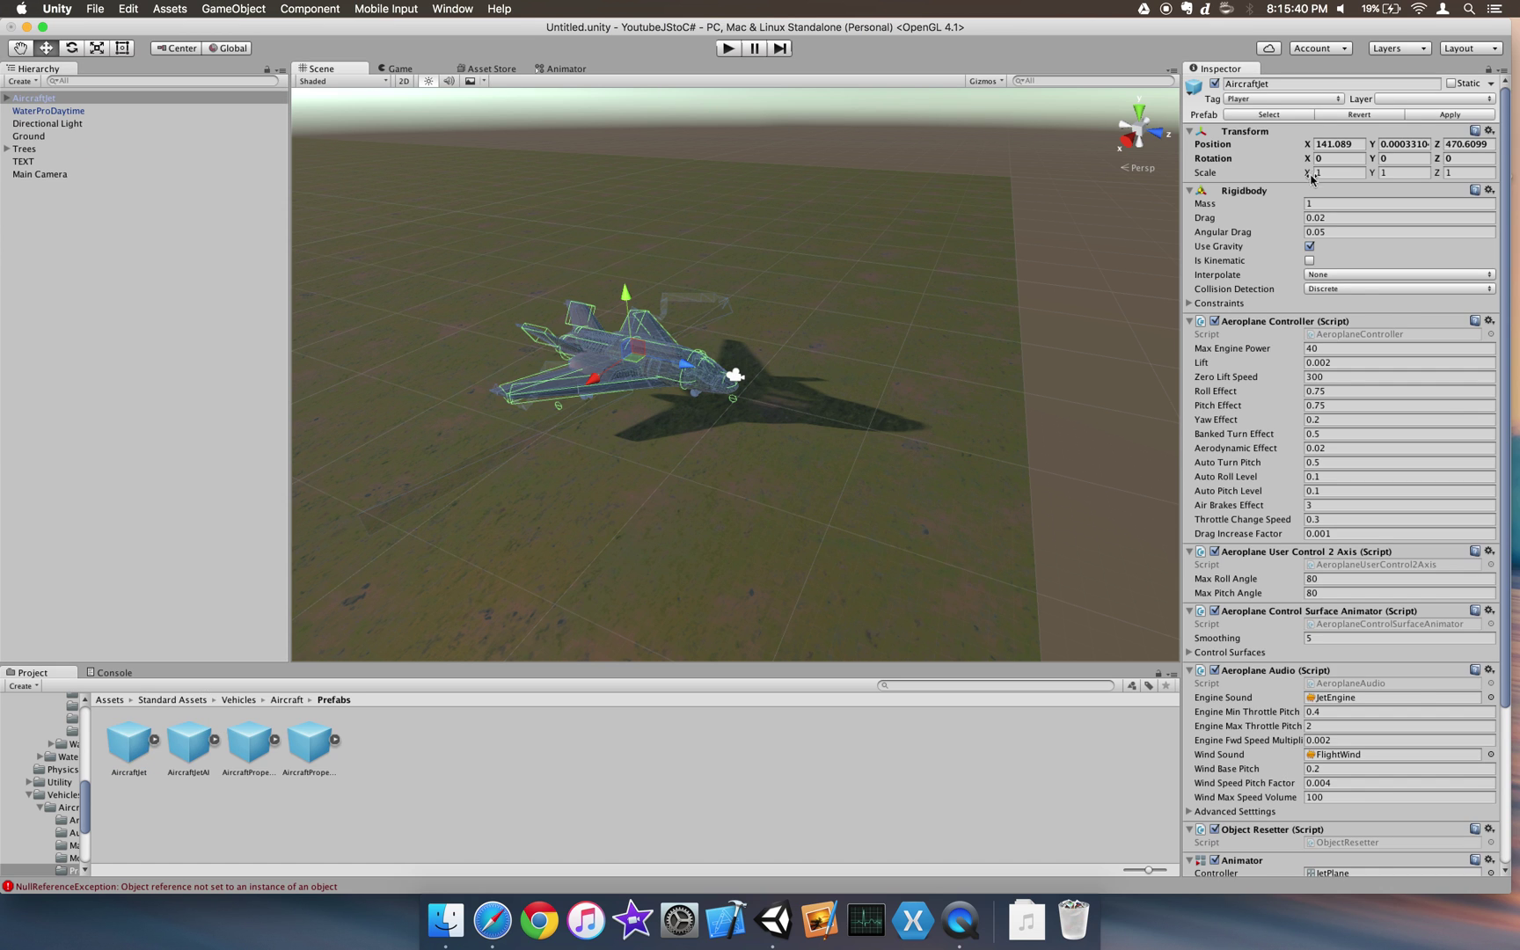
Step: Rotate the jet to Y 180 and parent Main Camera behind it at height 7.67
left_click(1378, 161)
type("1")
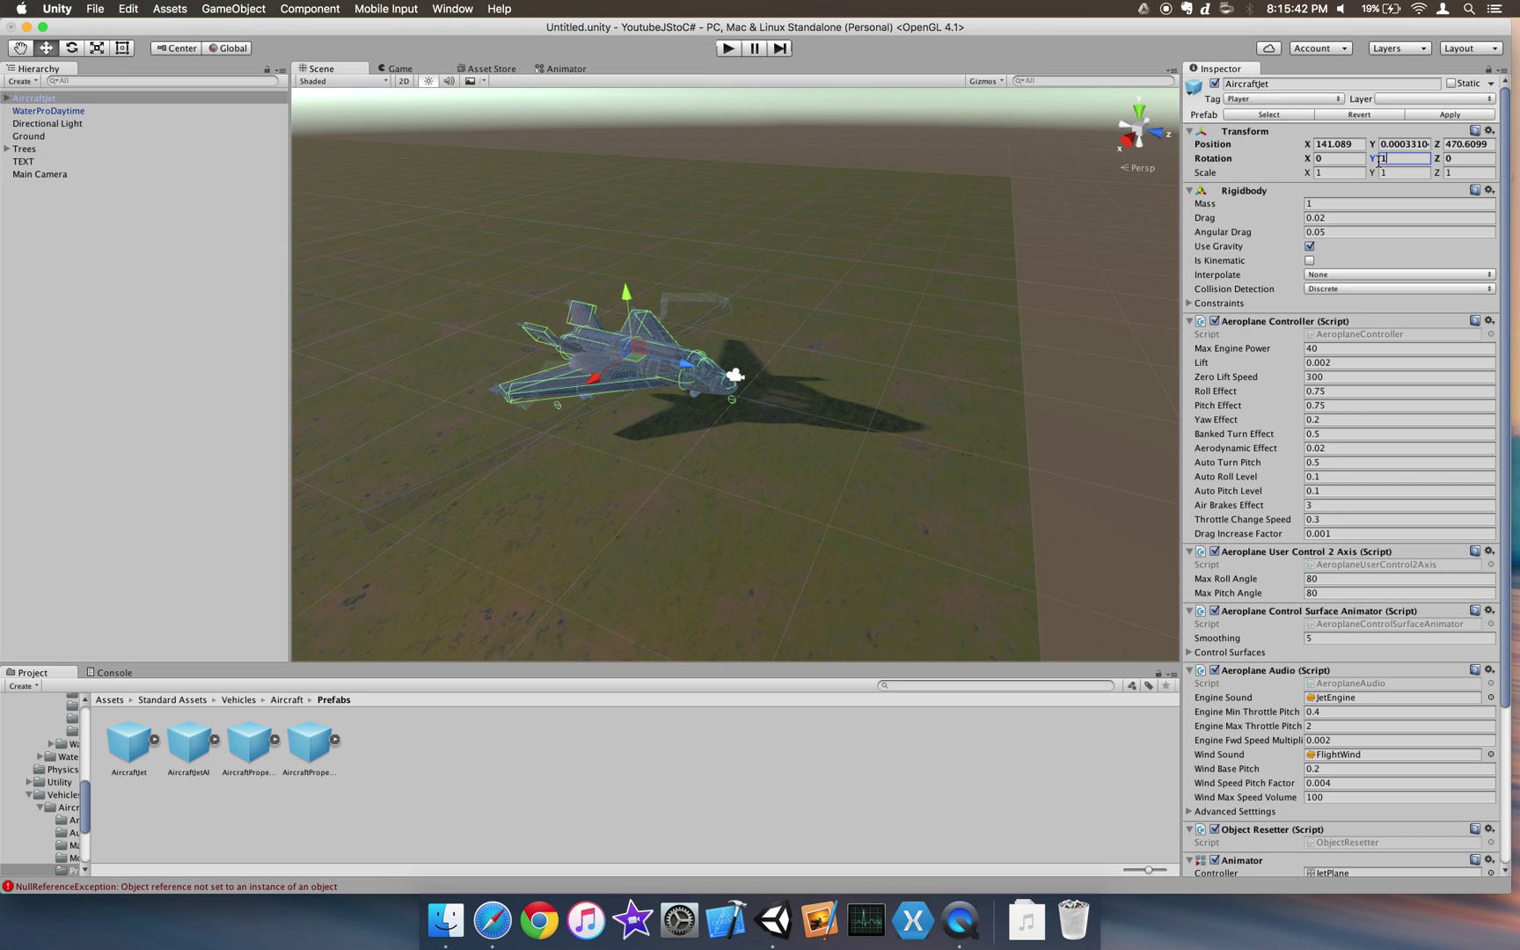
type("80")
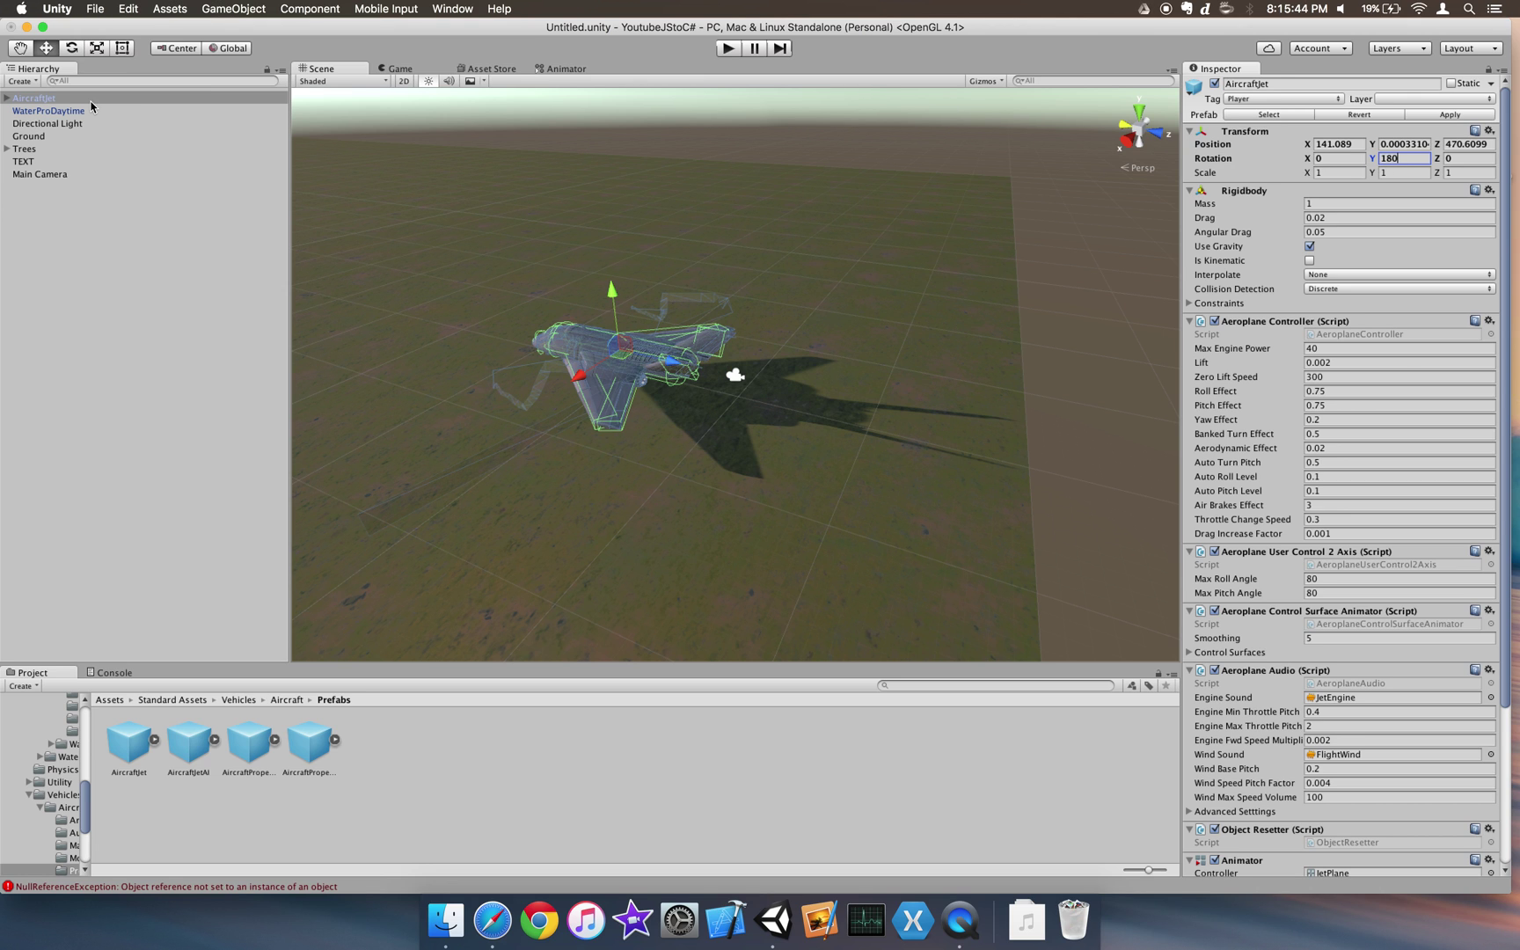
left_click(85, 174)
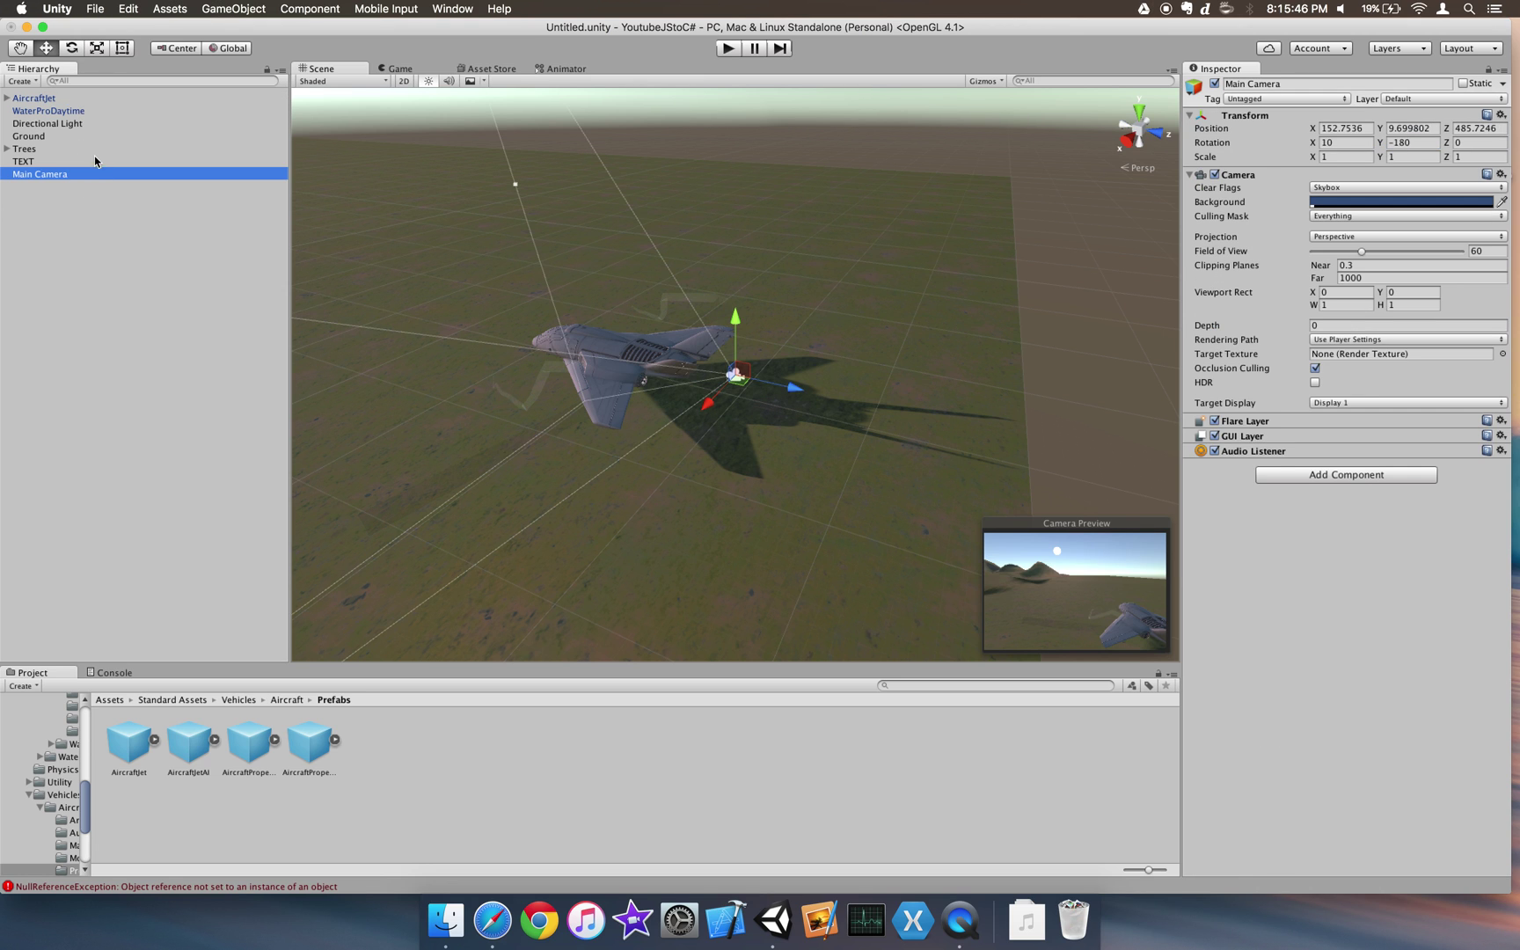
left_click_drag(94, 102, 94, 101)
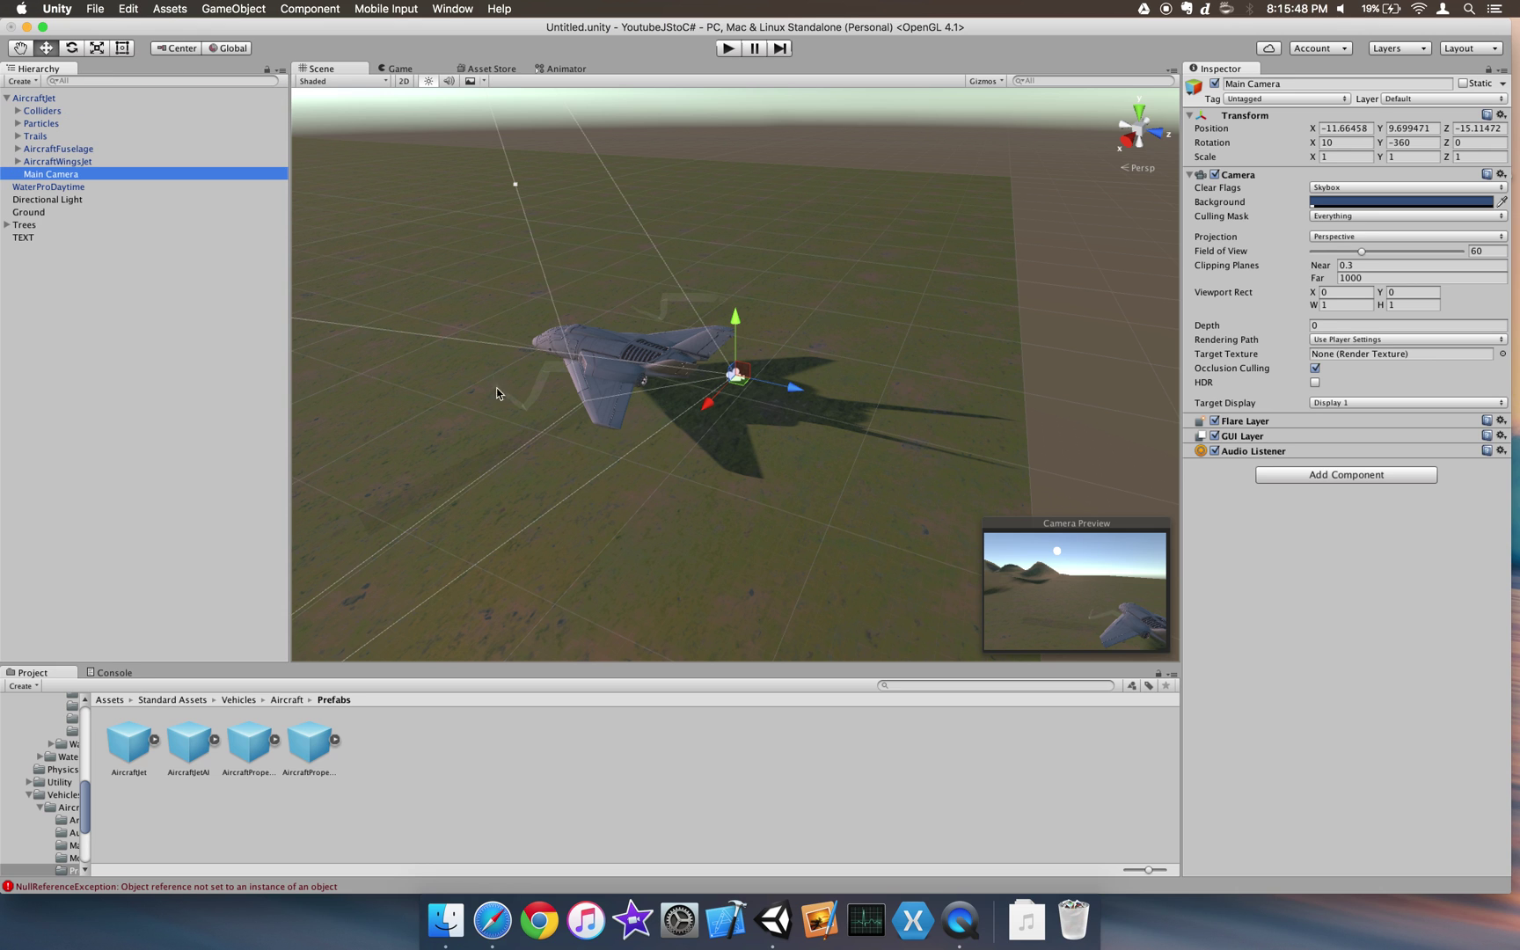
left_click_drag(705, 402, 836, 344)
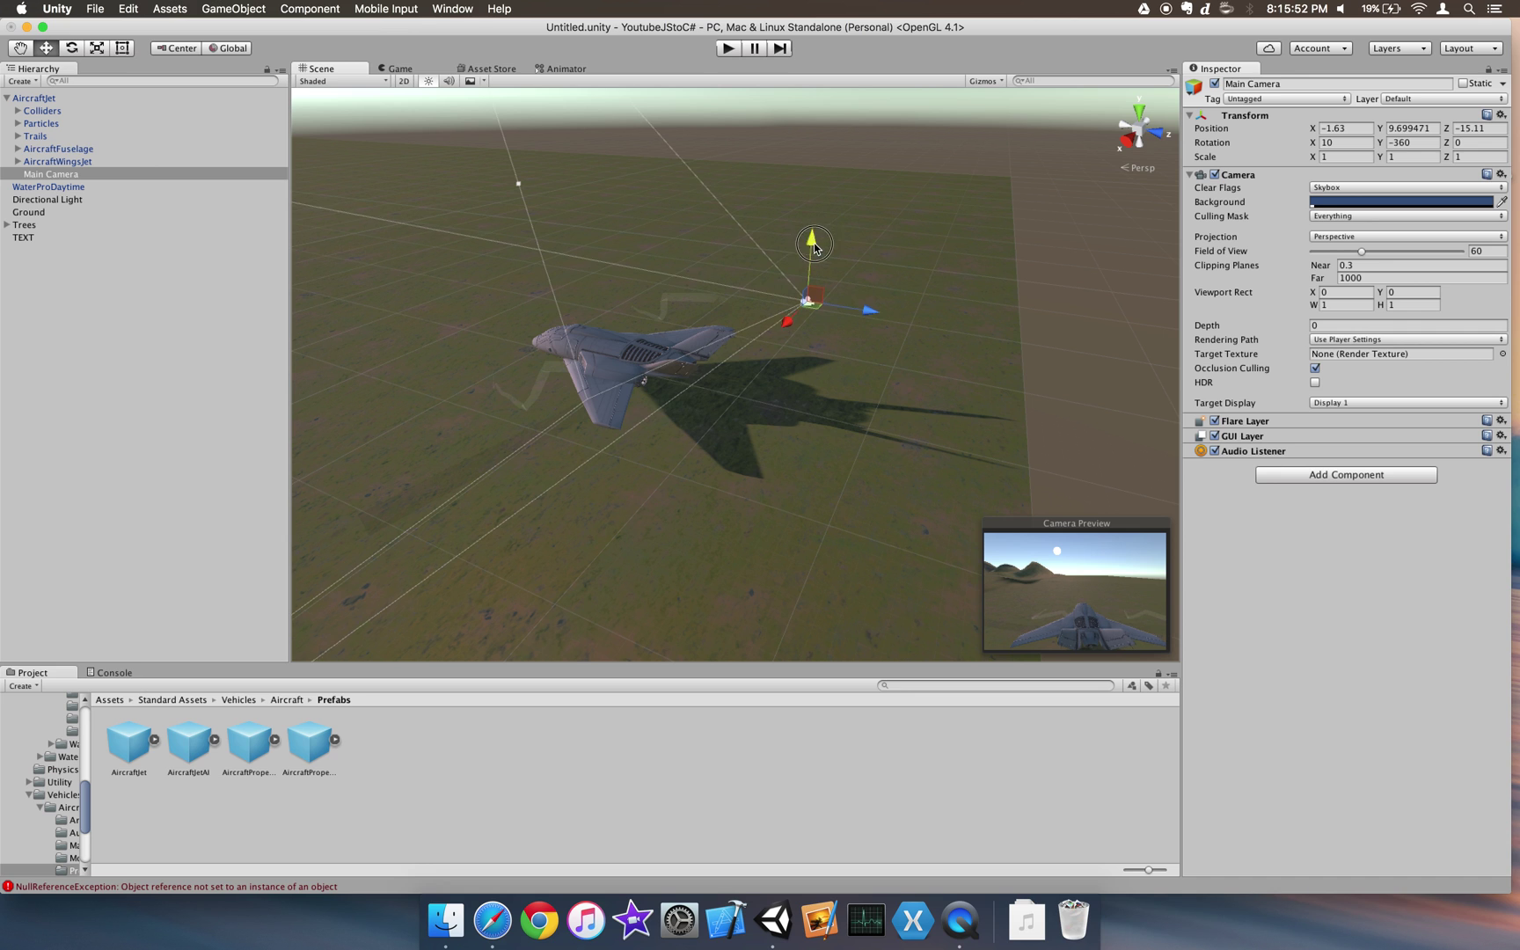
left_click_drag(814, 247, 822, 277)
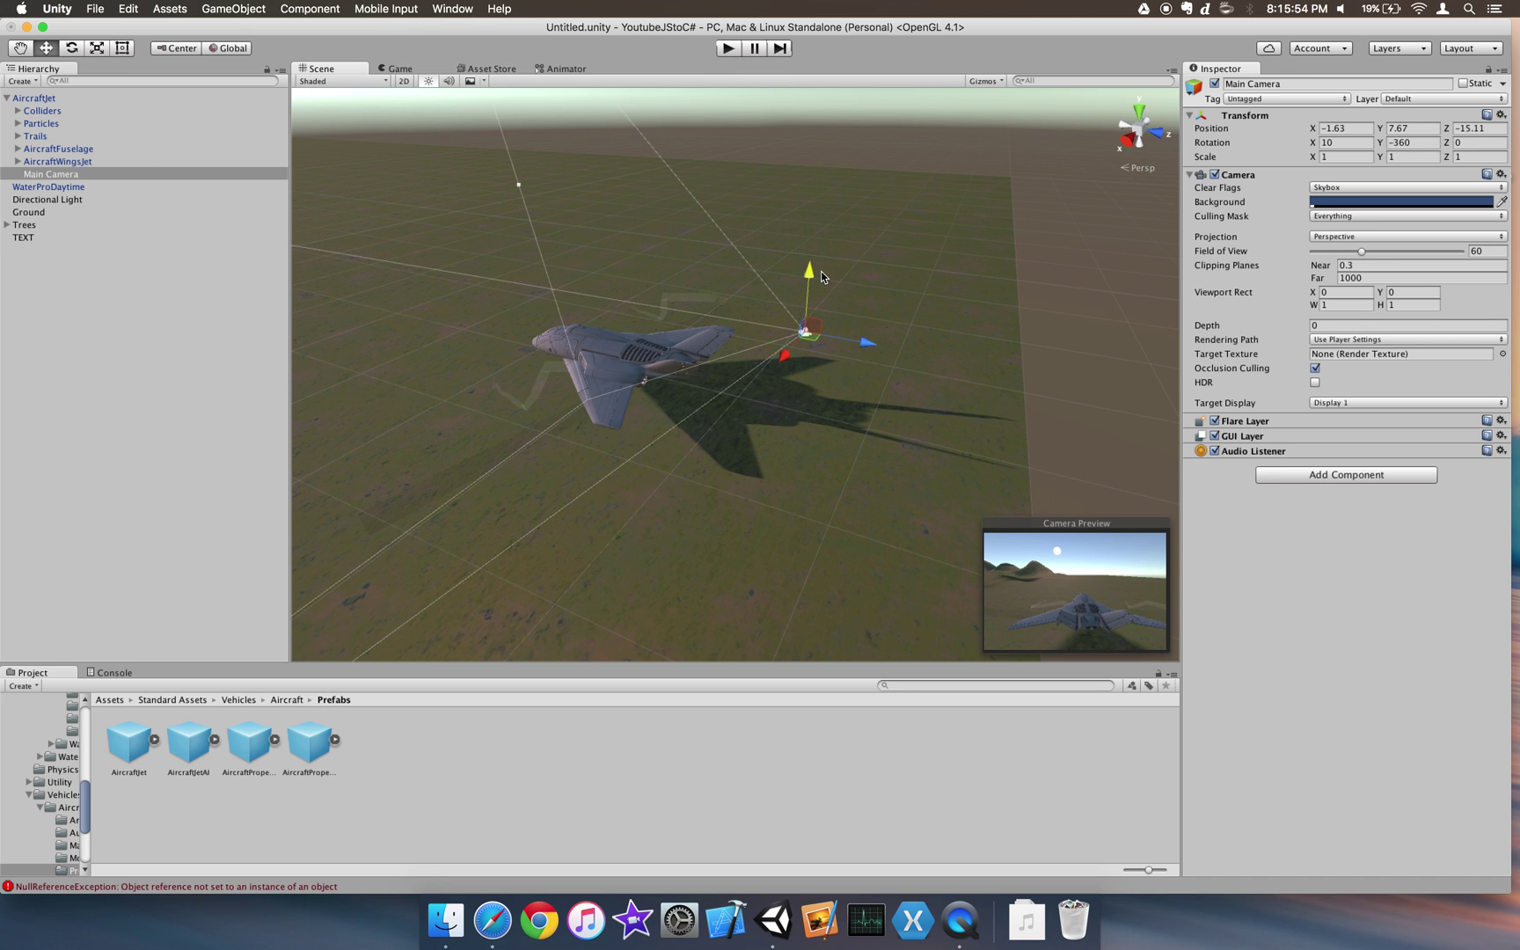
left_click(728, 49)
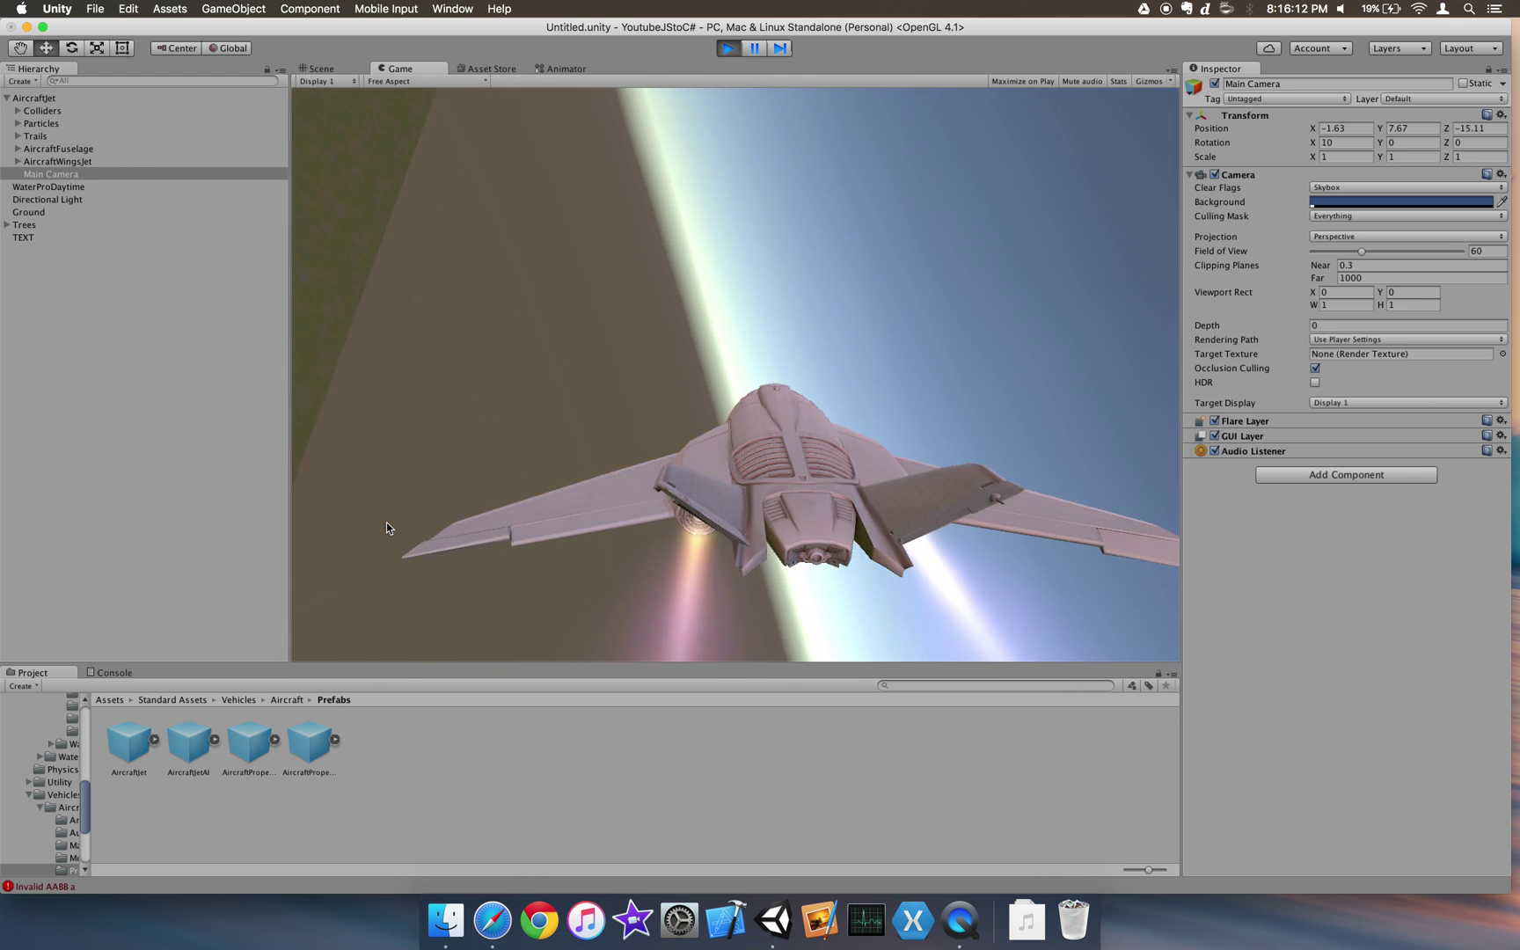
Step: Roll the jet in flight, stop Play mode with Cmd+P, and switch to QuickTime Player
left_click_drag(407, 416, 539, 366)
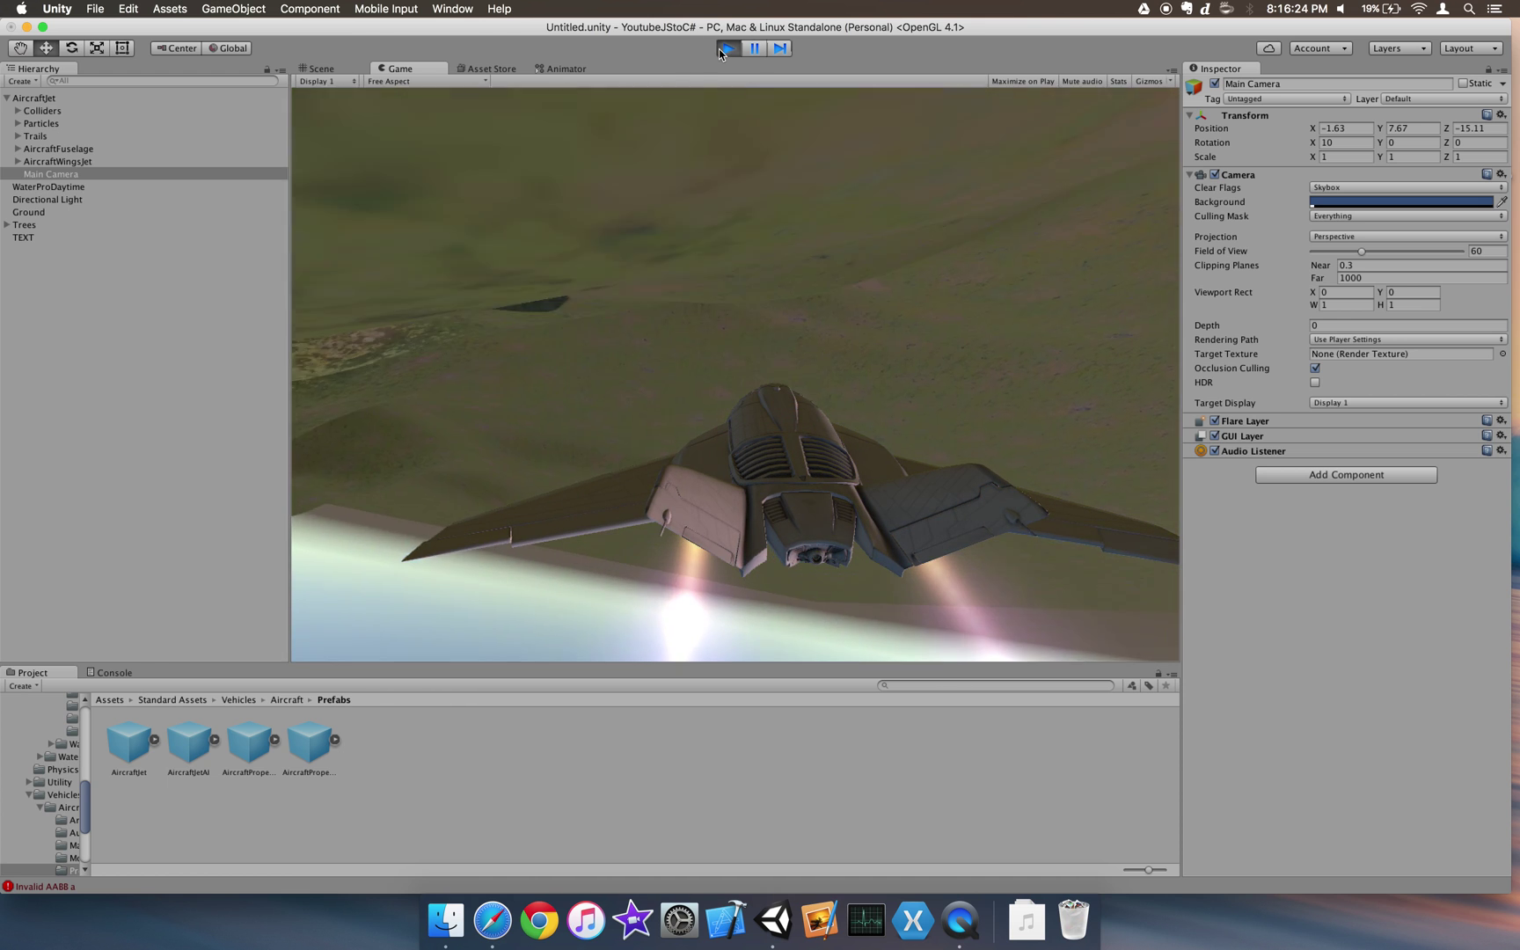
key("super+p")
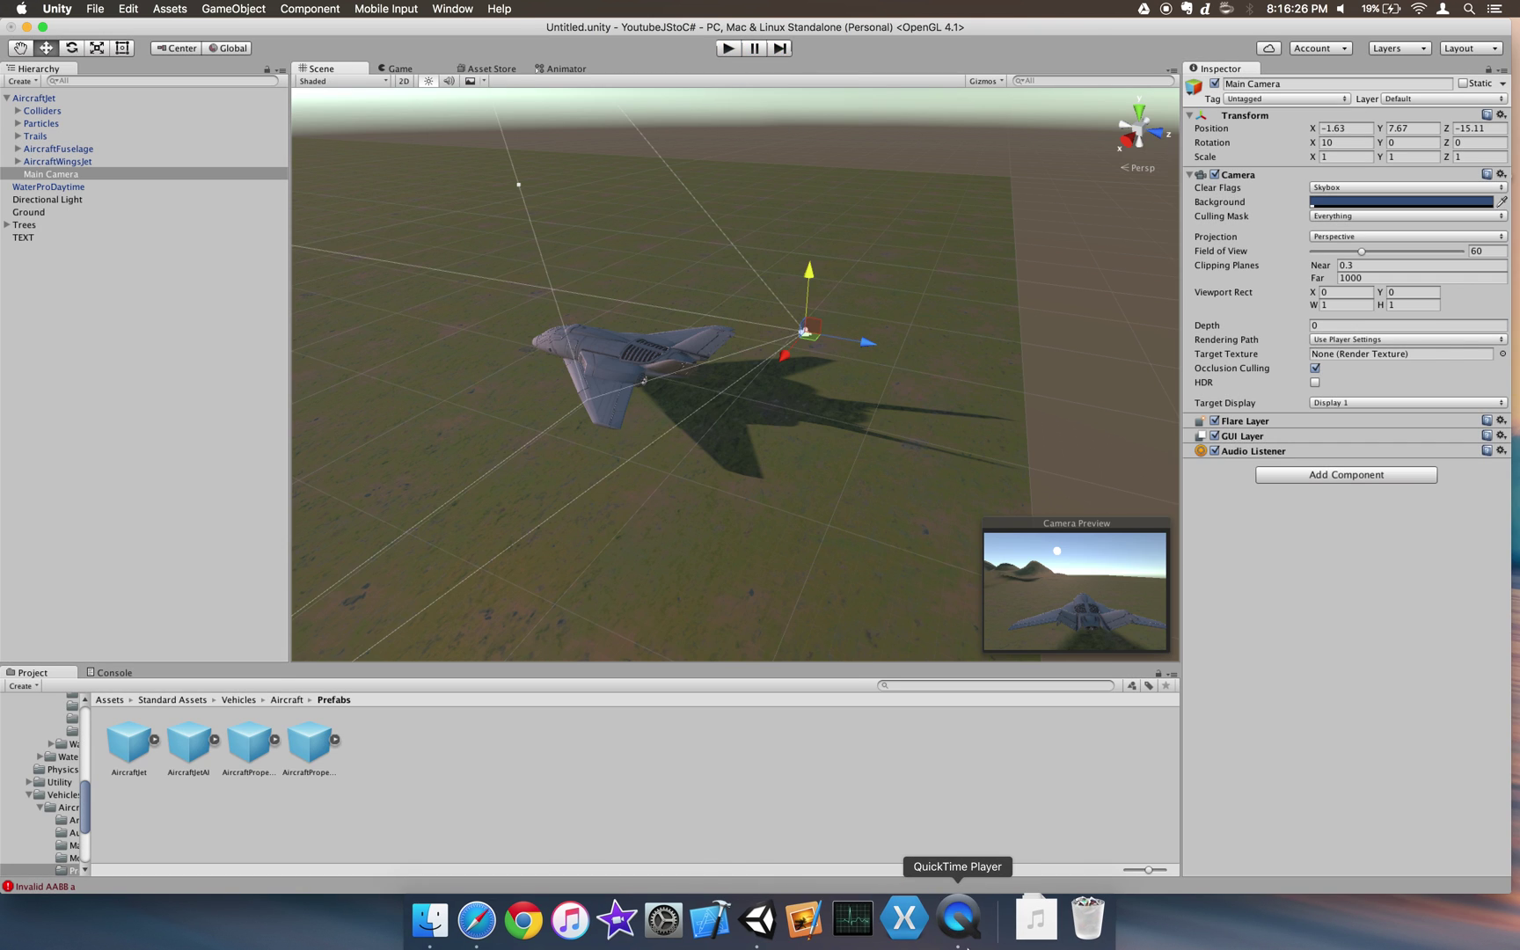
left_click(968, 947)
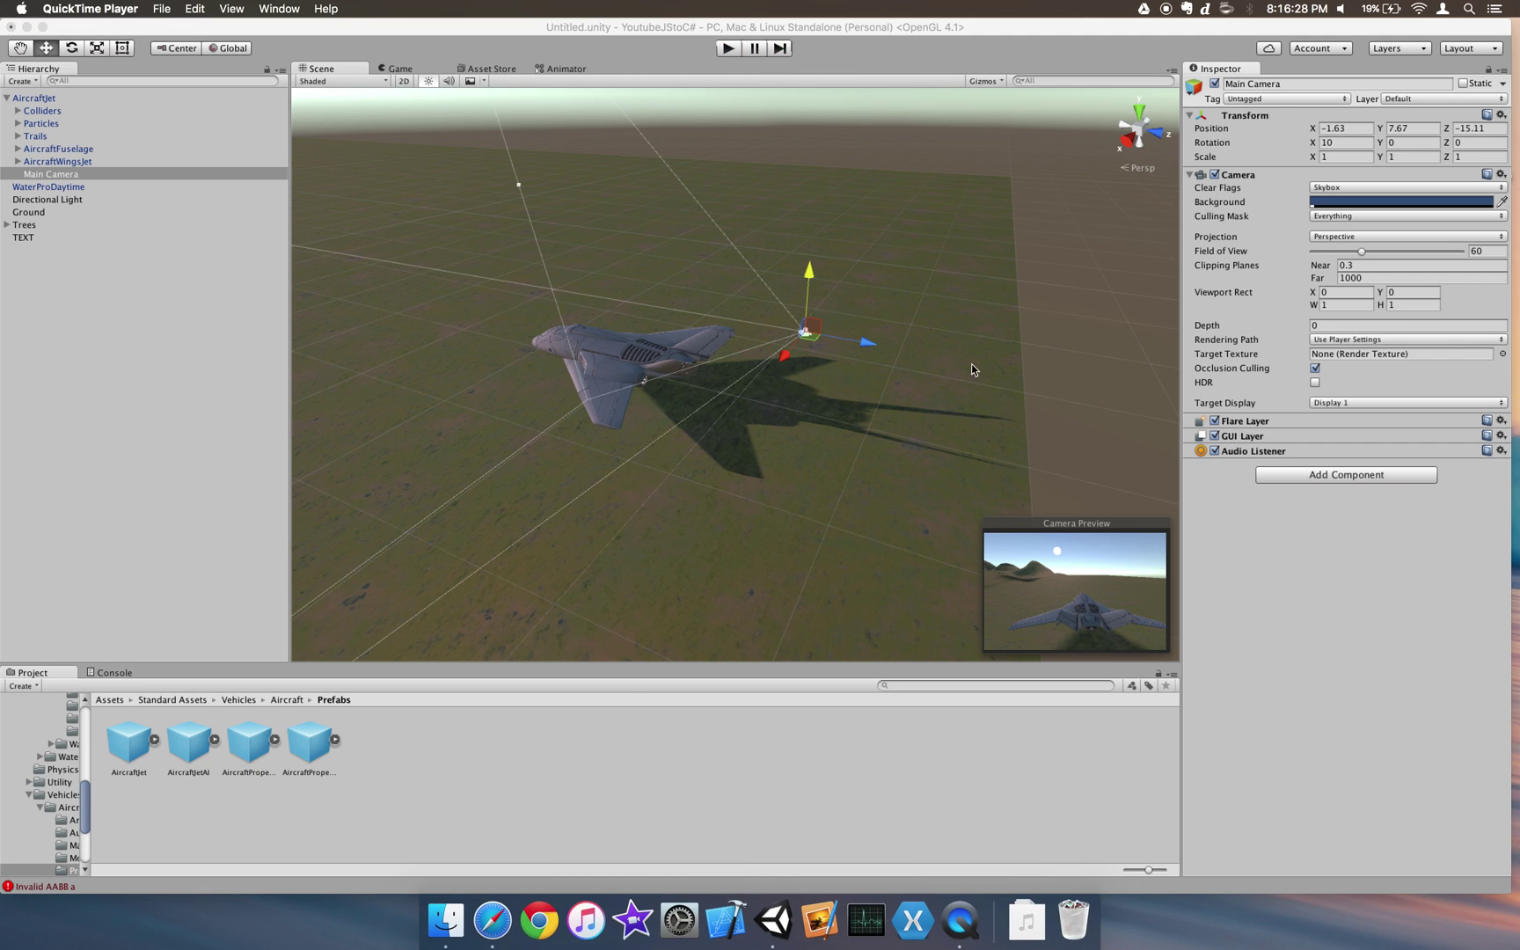